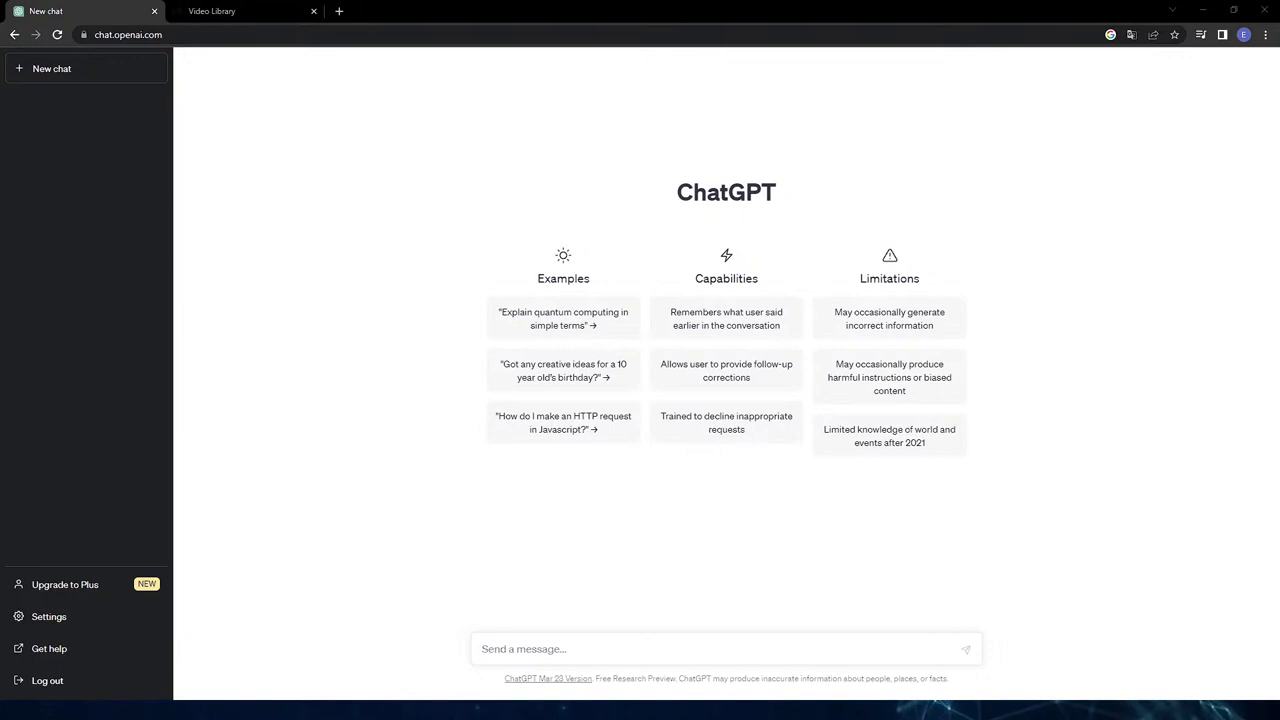
Close the Video Library tab and draft a Turkish chat message asking for an acrostic poem on a person's first name, ending "içerikli bir akrostiş şiir yazabilirmisin".
left_click(313, 11)
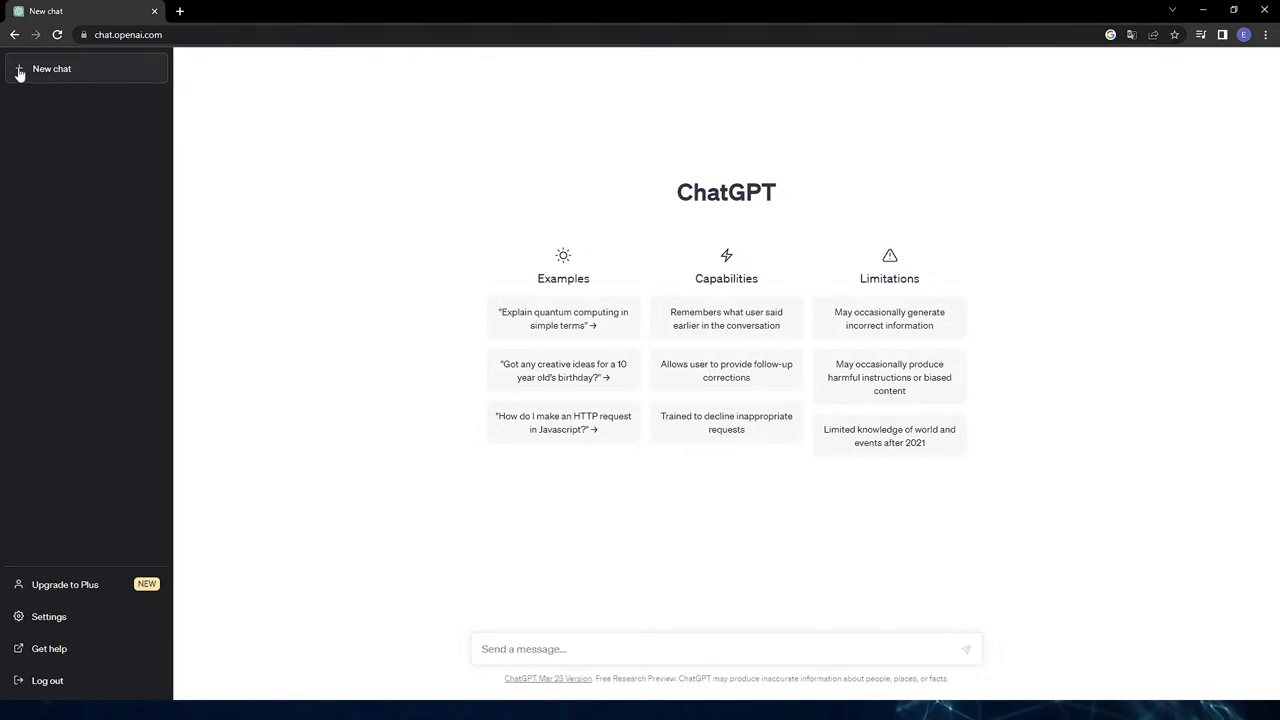
left_click(566, 649)
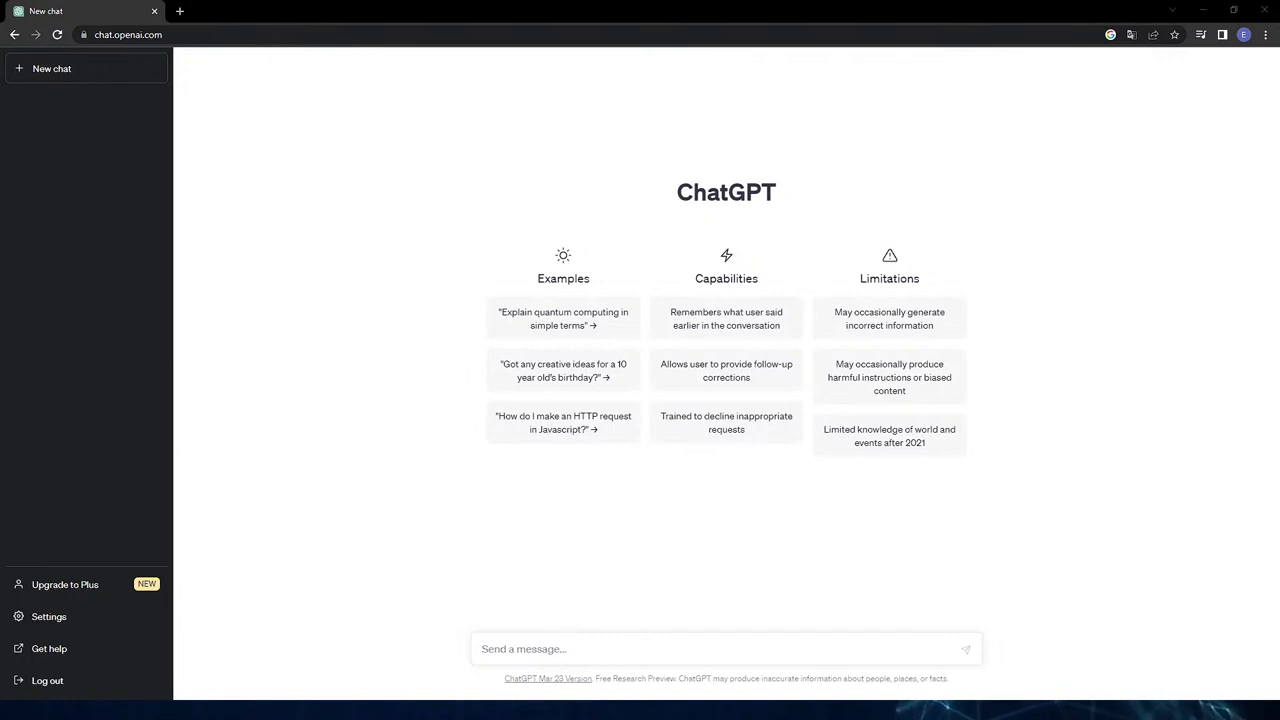
left_click(625, 653)
type("Erdem için")
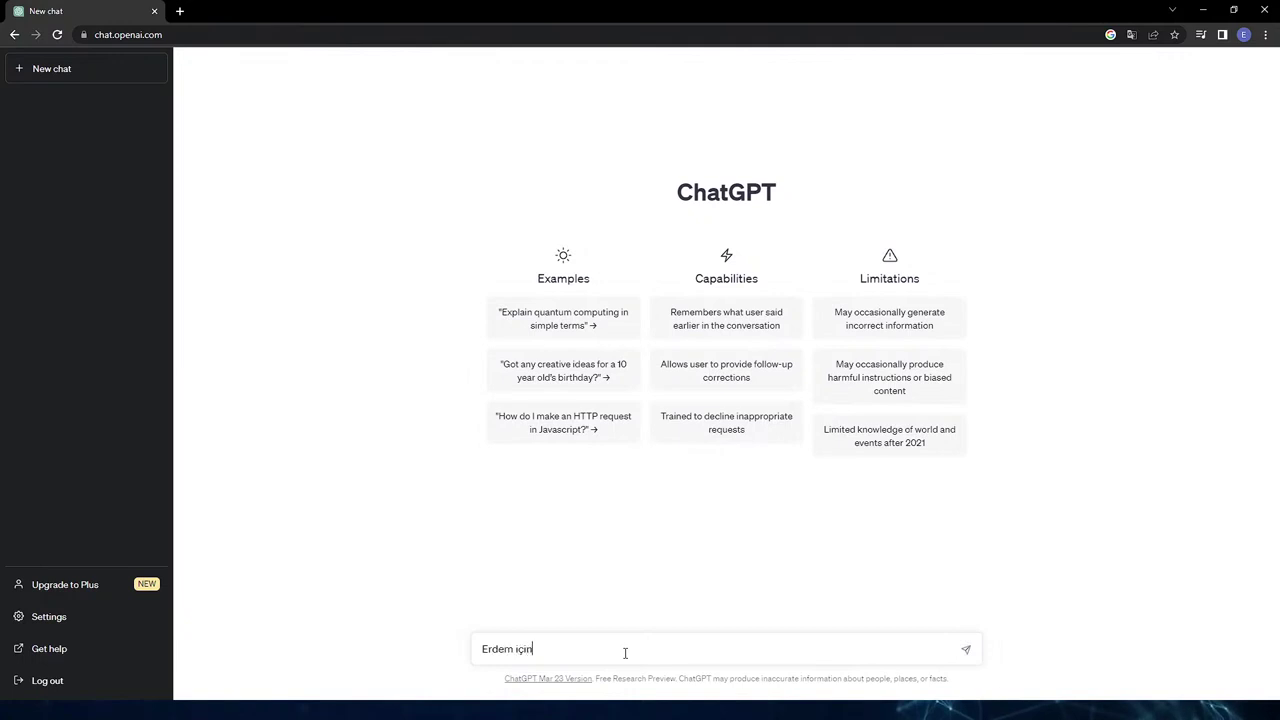
key("BackSpace")
key("BackSpace")
key("BackSpace")
type("içerikli bir akros")
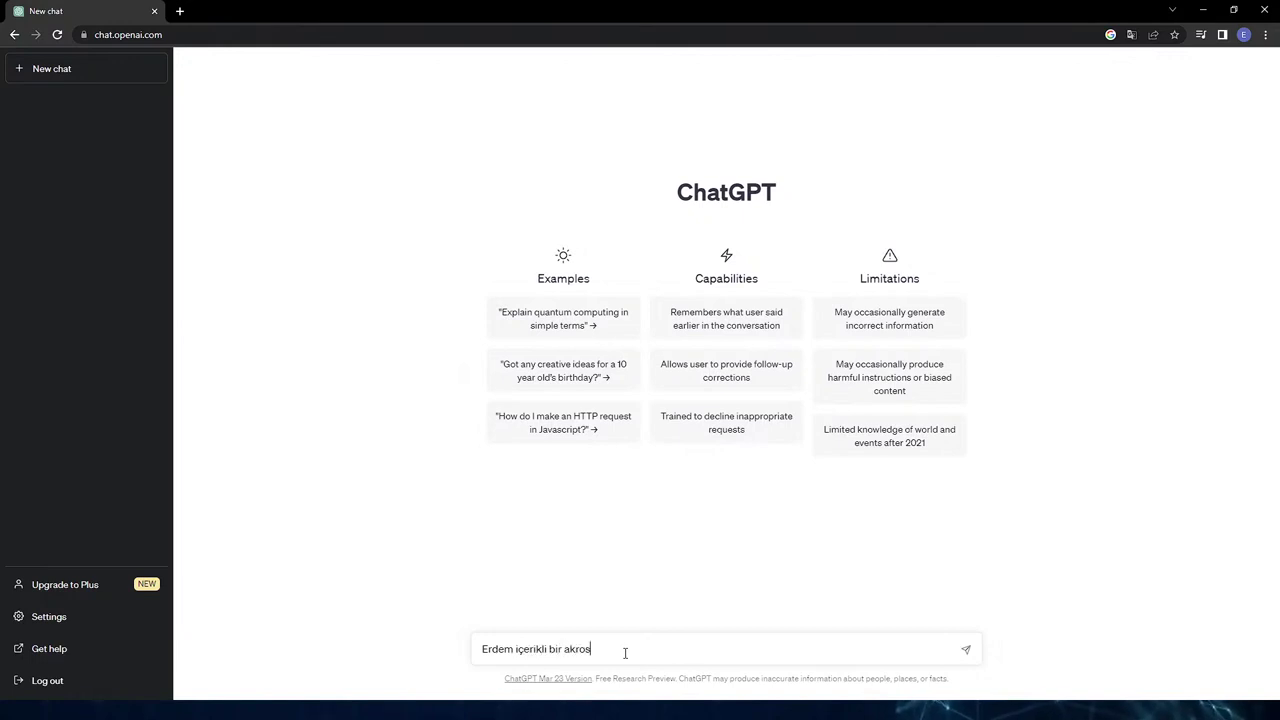
type("tiş")
type("şiir yaza")
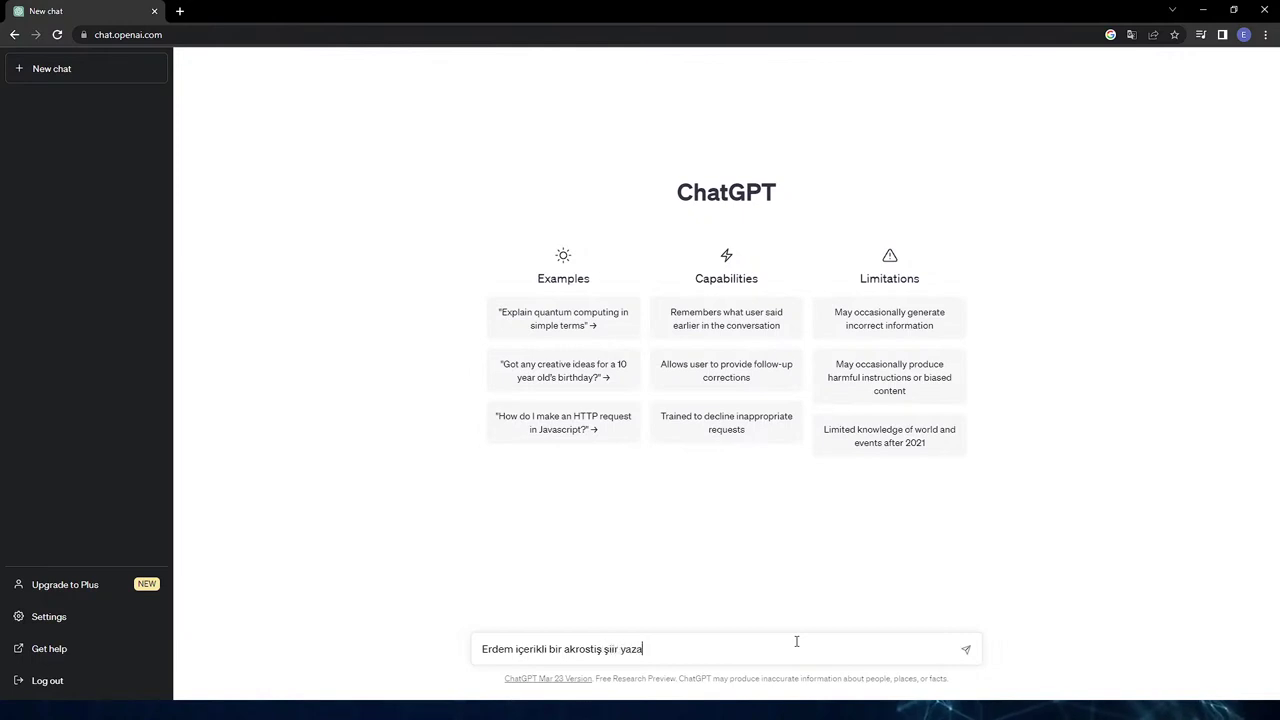
type("bilirmisin")
Reword the drafted poem request after the first name to "için bir akrostiş şiir yazablirmisin" and send it.
left_click(658, 649)
left_click(707, 651)
key("Left")
key("Left")
key("Left")
key("Left")
key("Left")
key("BackSpace")
left_click(550, 654)
key("BackSpace")
key("BackSpace")
key("BackSpace")
key("BackSpace")
key("BackSpace")
key("BackSpace")
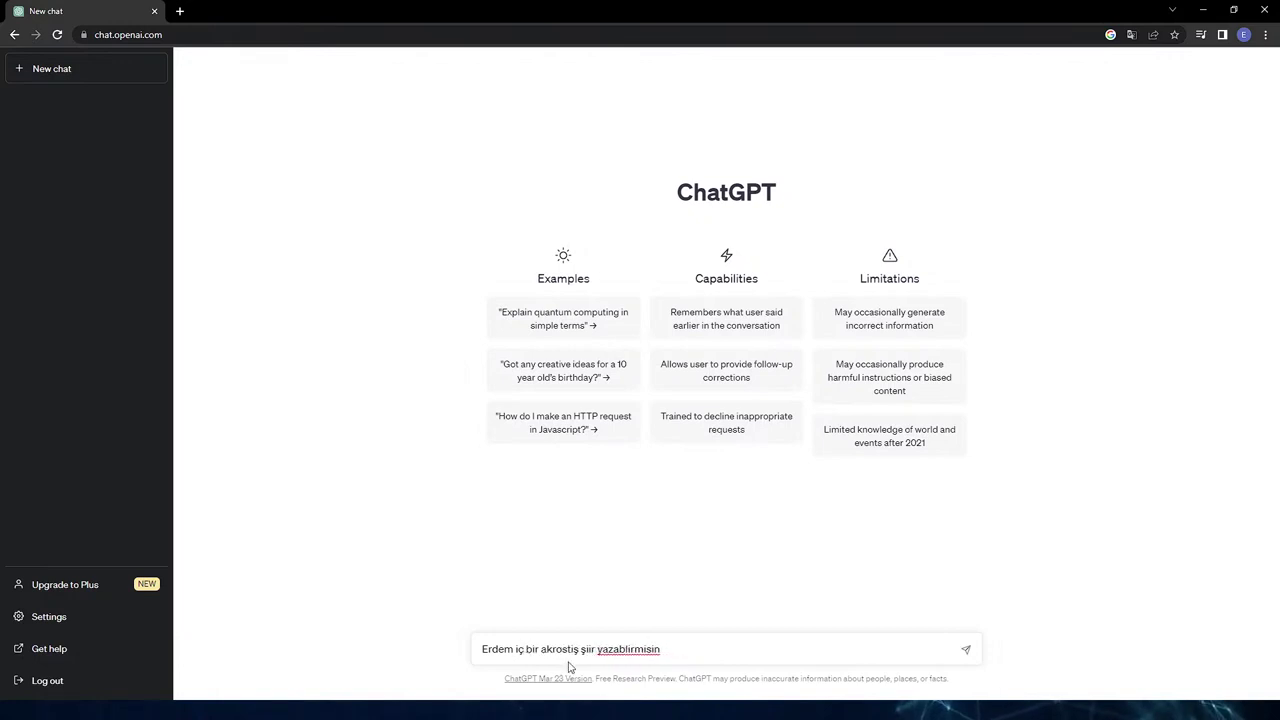
type("in")
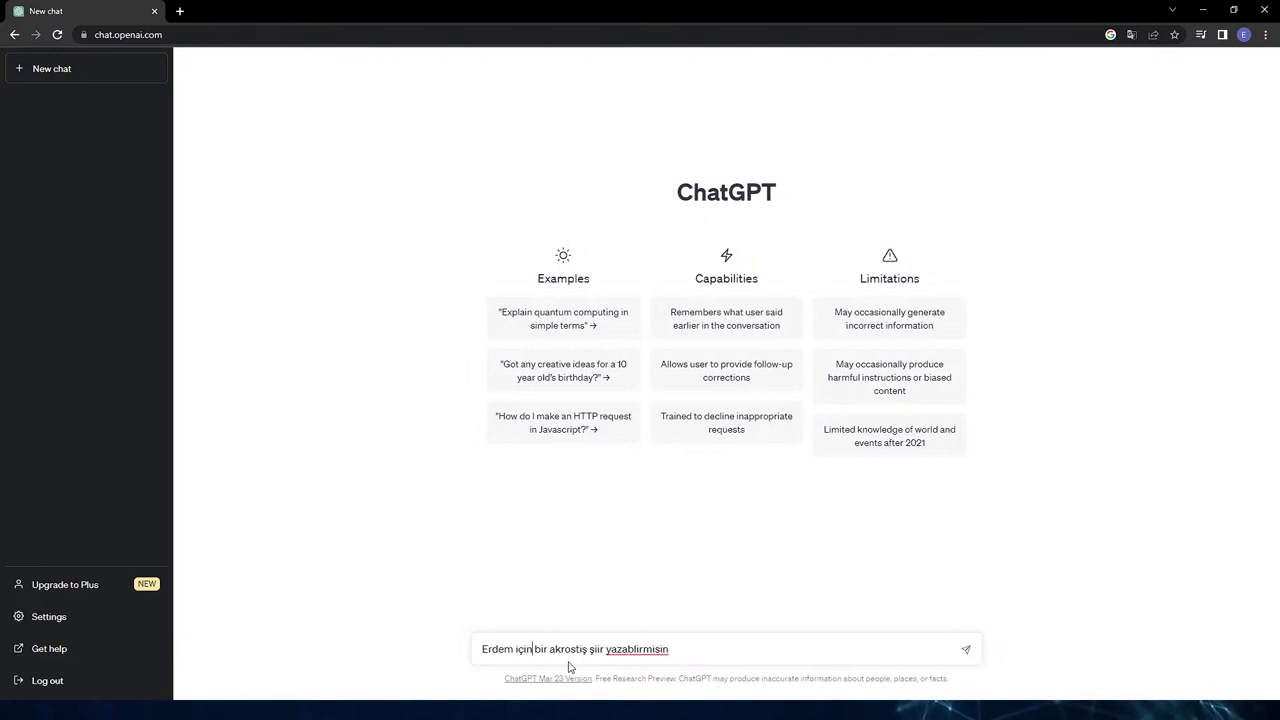
left_click(966, 652)
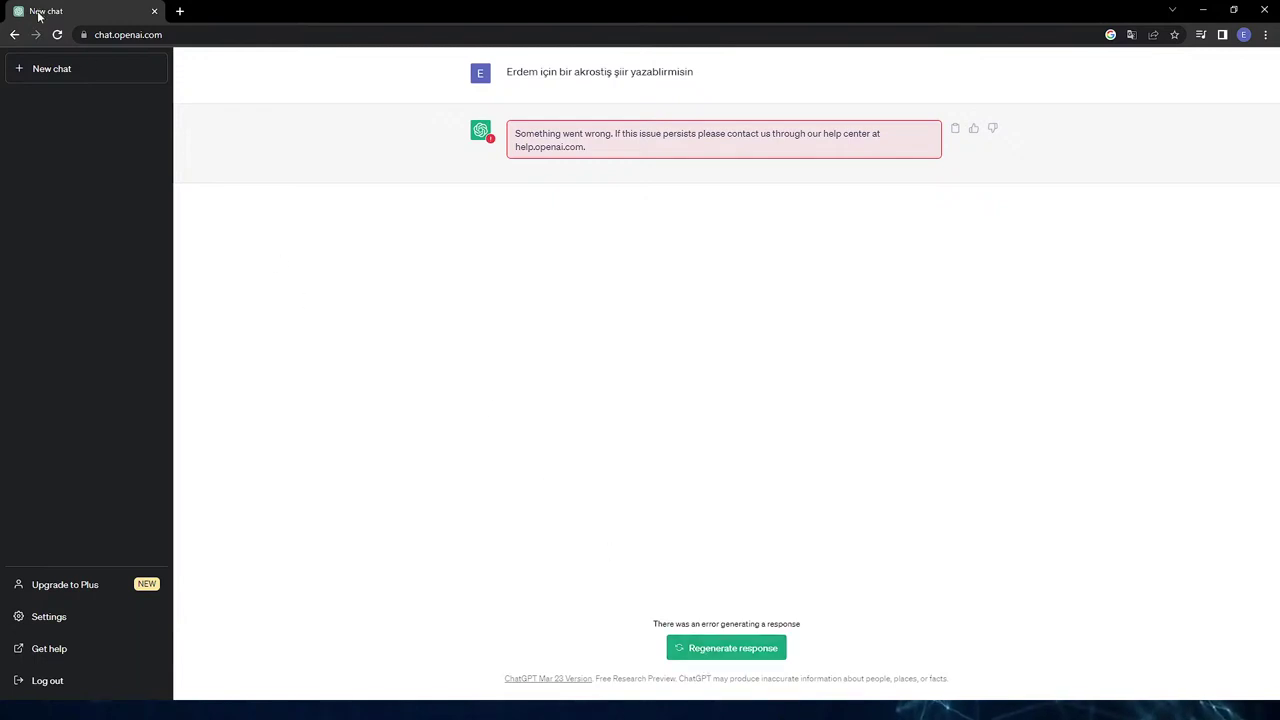
Start a new chat and send a request made of the person's first name followed by "için akrostiş bir şiirş yaz".
left_click(51, 69)
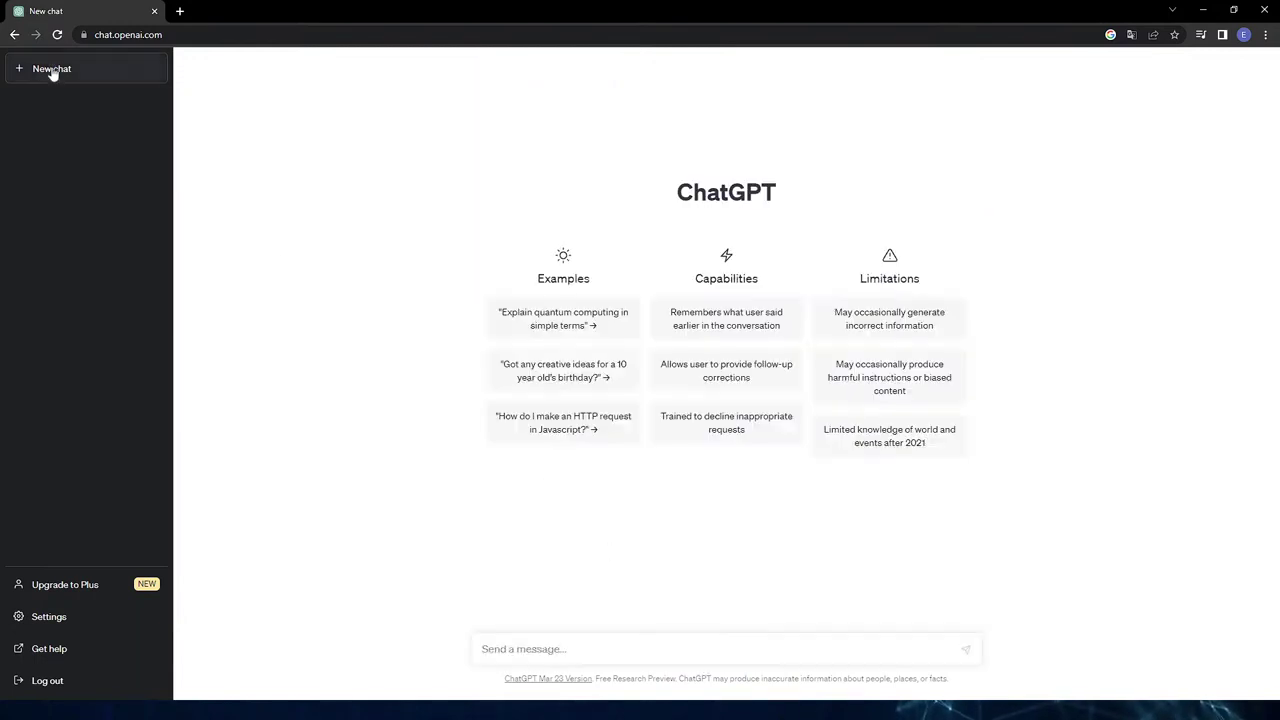
left_click(556, 650)
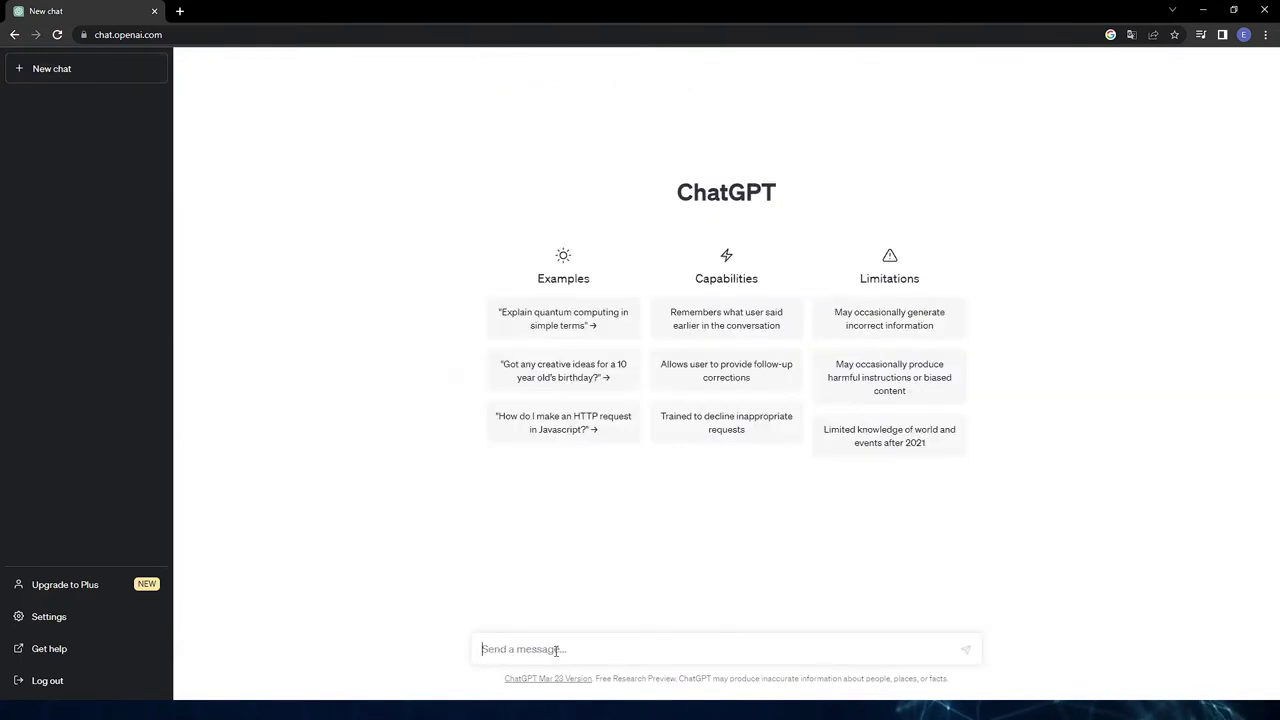
type("Erdem için akrostiş bir şii")
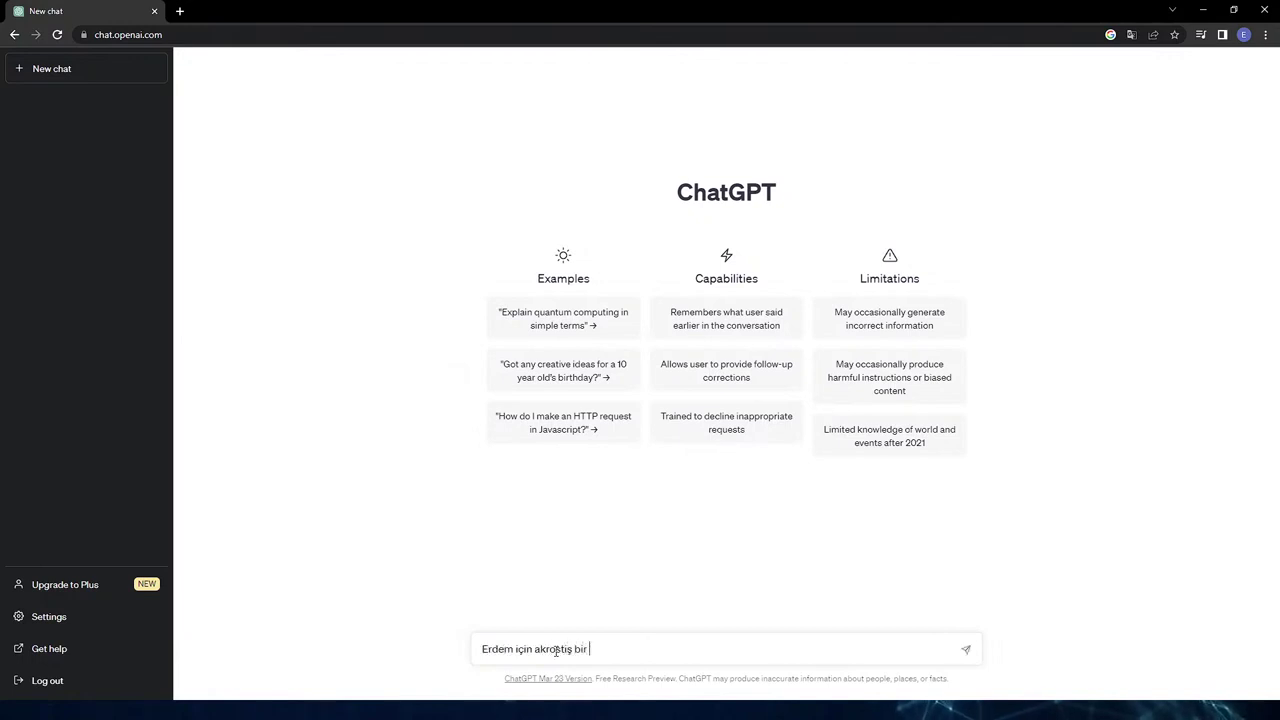
type("s yaz")
key("BackSpace")
key("BackSpace")
key("BackSpace")
key("BackSpace")
key("BackSpace")
key("BackSpace")
key("BackSpace")
type("iirs yaz")
key("Return")
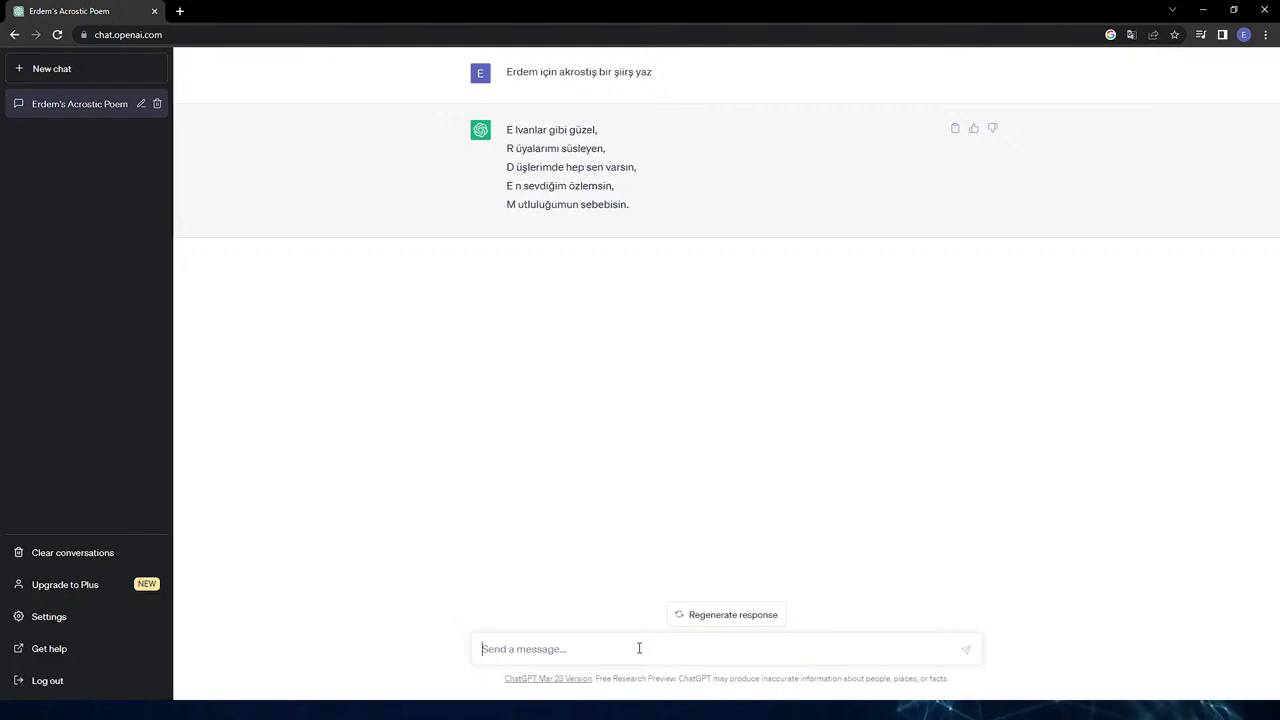
Send the follow-up message "Bana döner dükkanı için slogan yaz" in the same chat.
type("Bana döner dükkanı için")
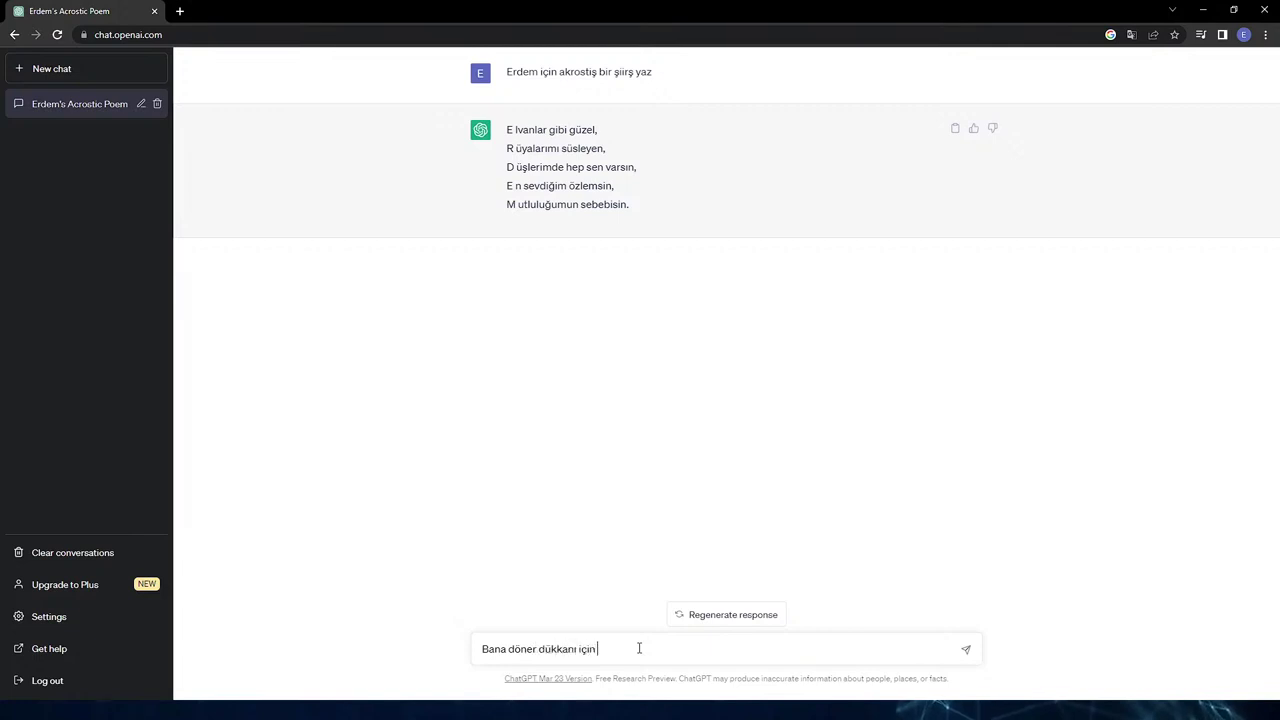
type(" slogan yaz")
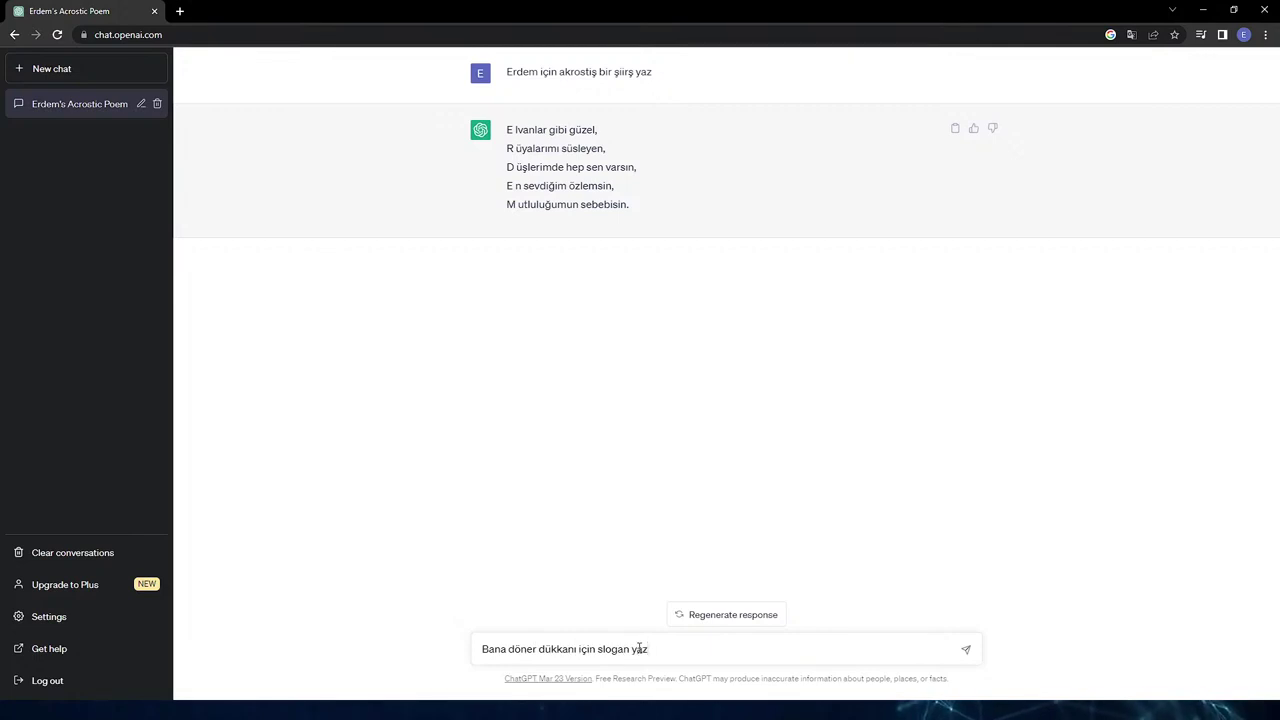
left_click(966, 650)
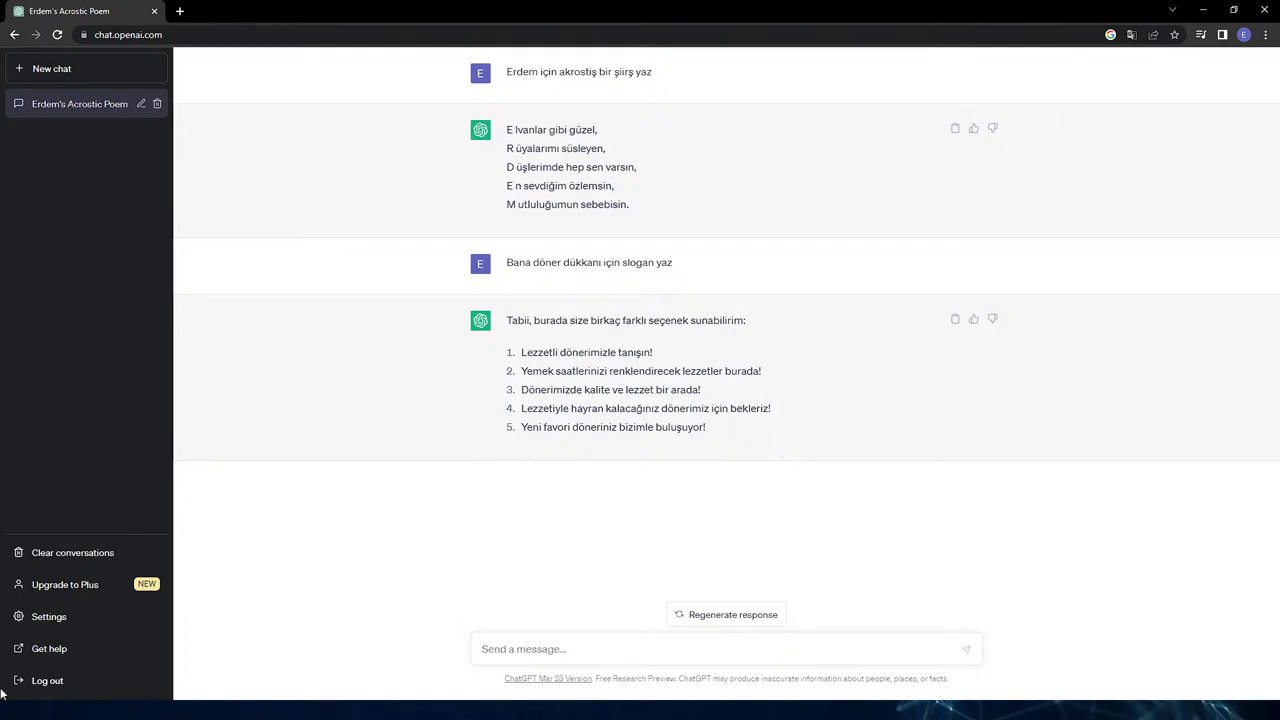
Turn on dark mode in the settings and close the settings dialog.
left_click(55, 612)
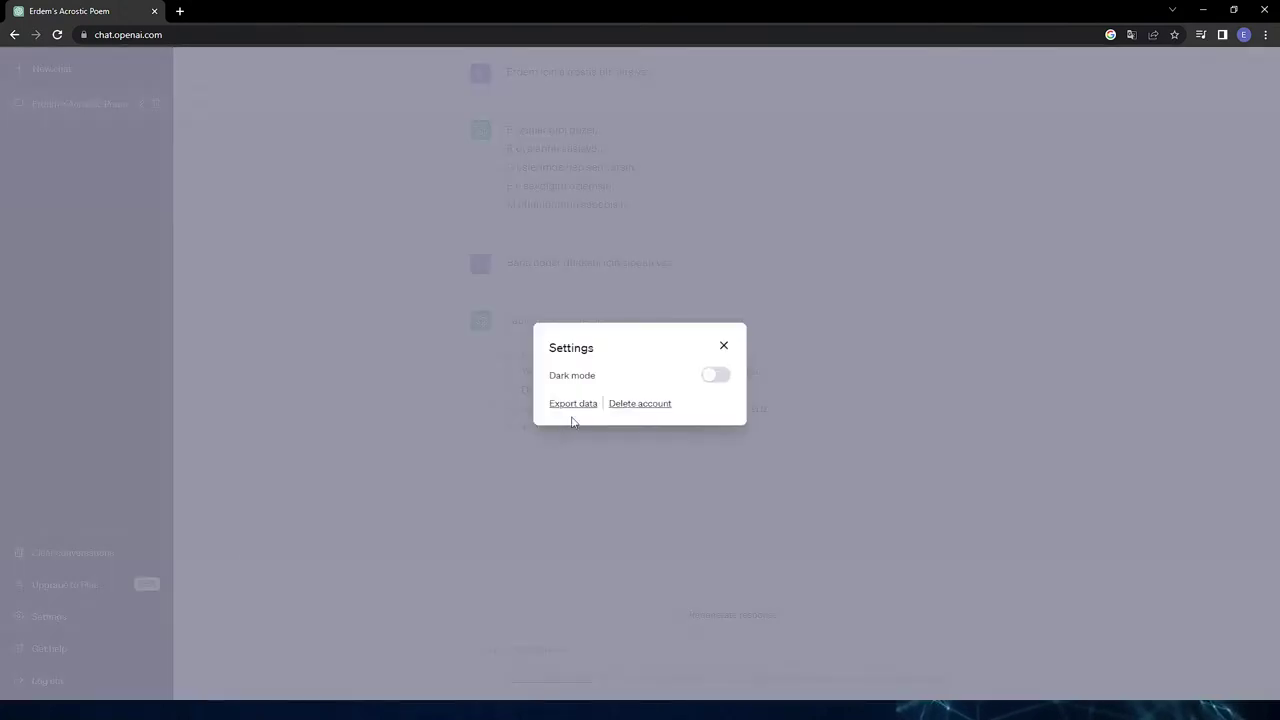
left_click(716, 377)
left_click(724, 347)
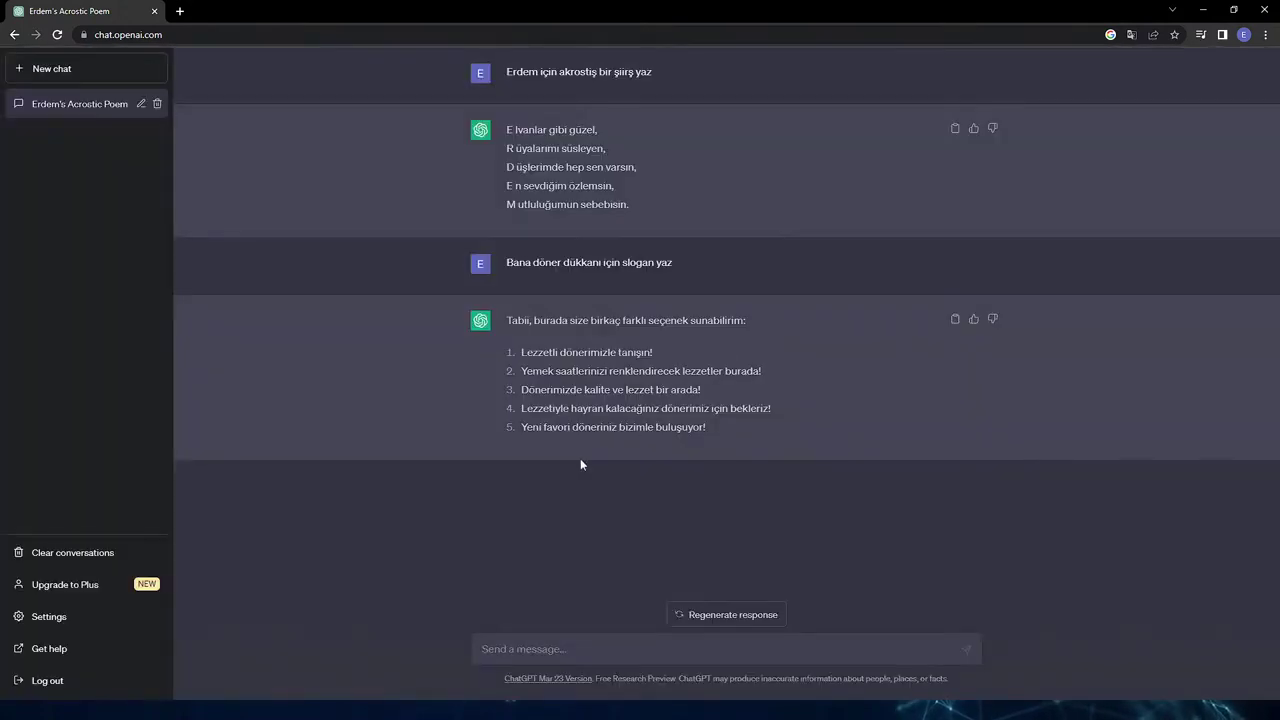
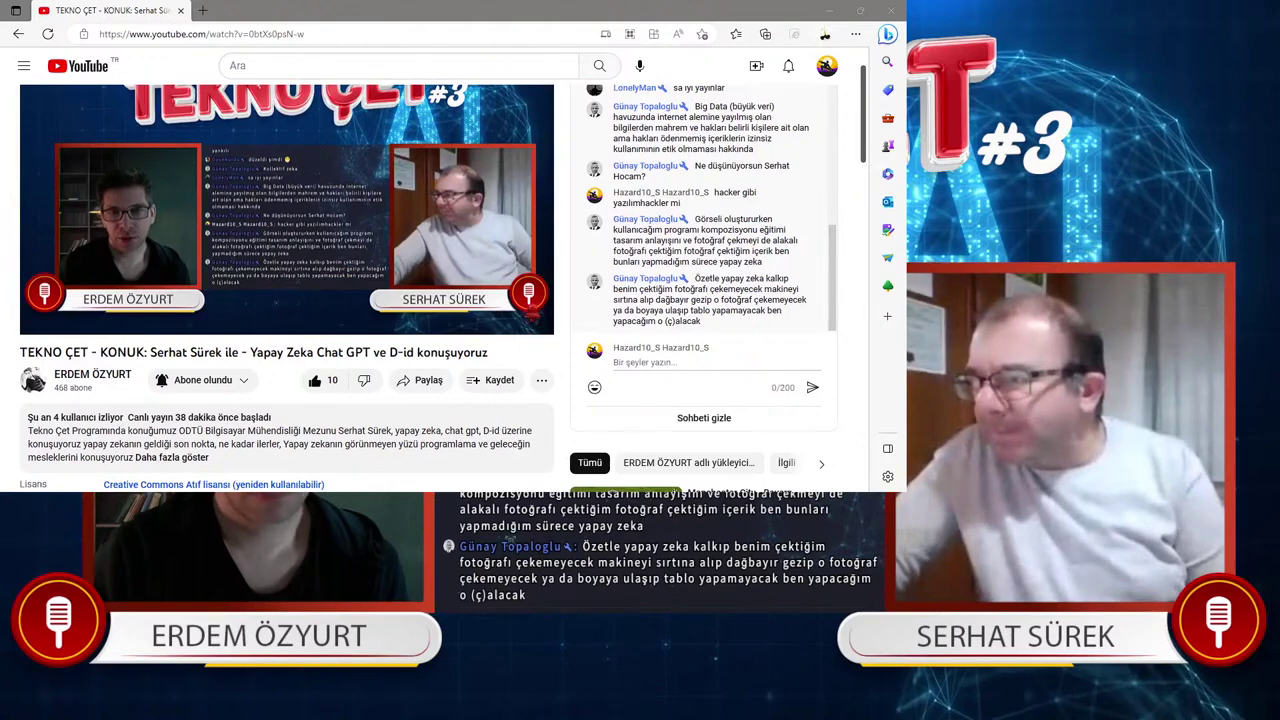
key("alt+Tab")
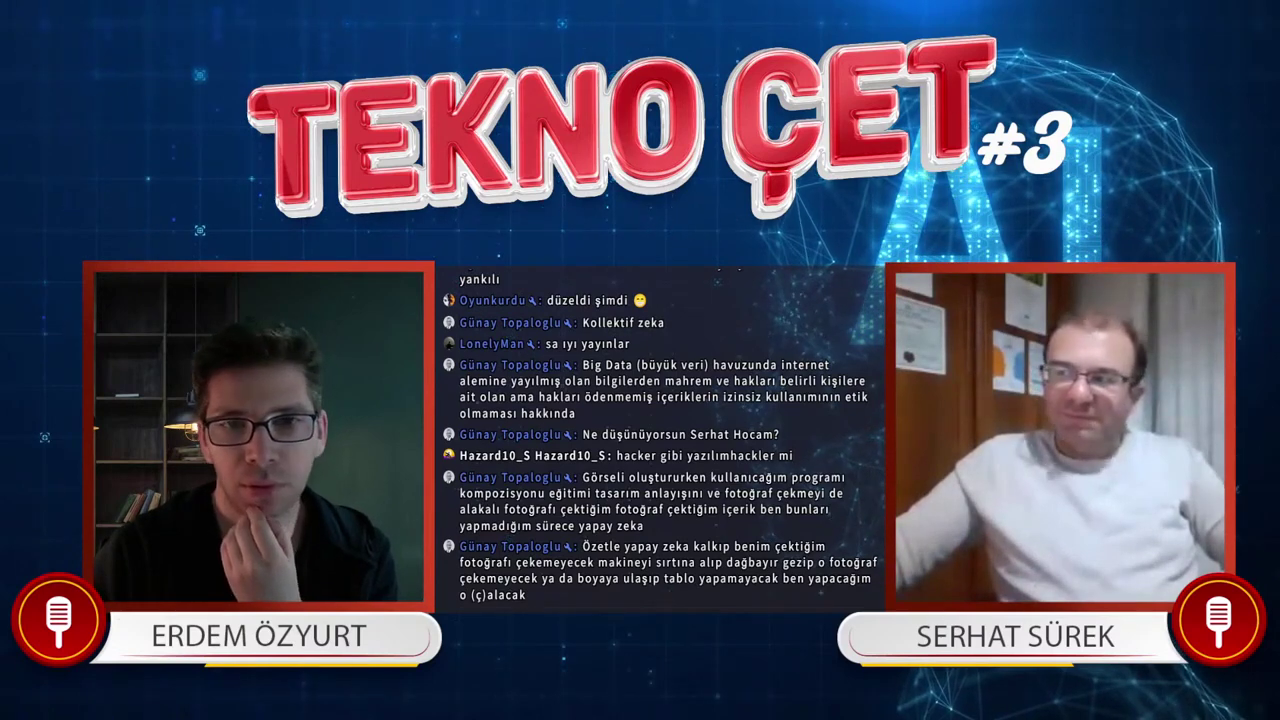
key("alt+Tab")
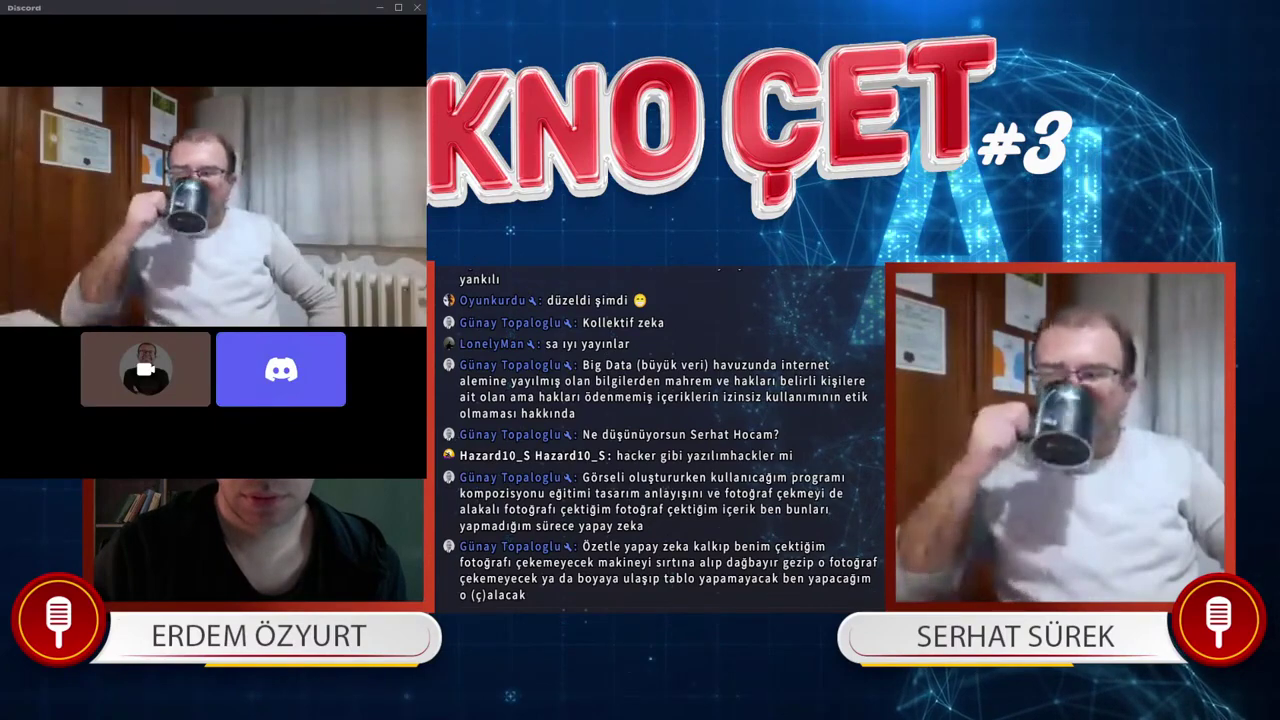
key("alt+Tab")
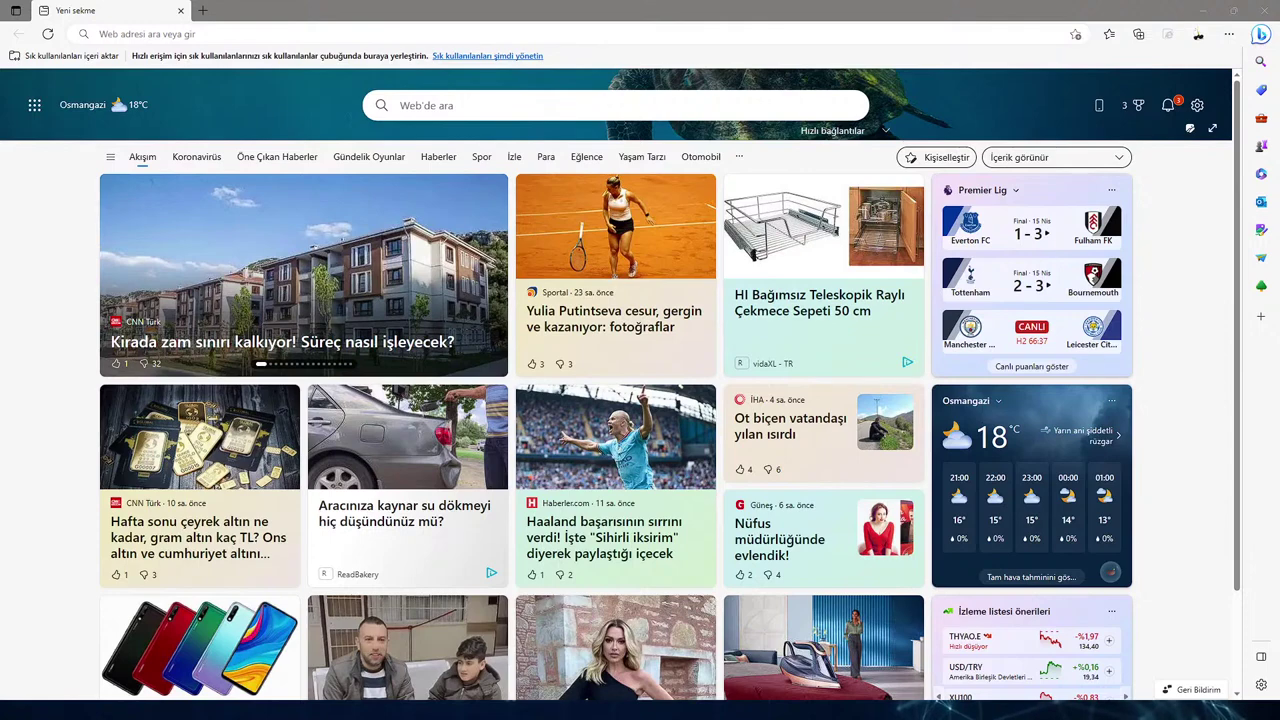
Open the Bing chat sidebar in Microsoft Edge and send the request "Bursa kebapçısı için 3 renkli minimal bir logo yap".
left_click(1260, 34)
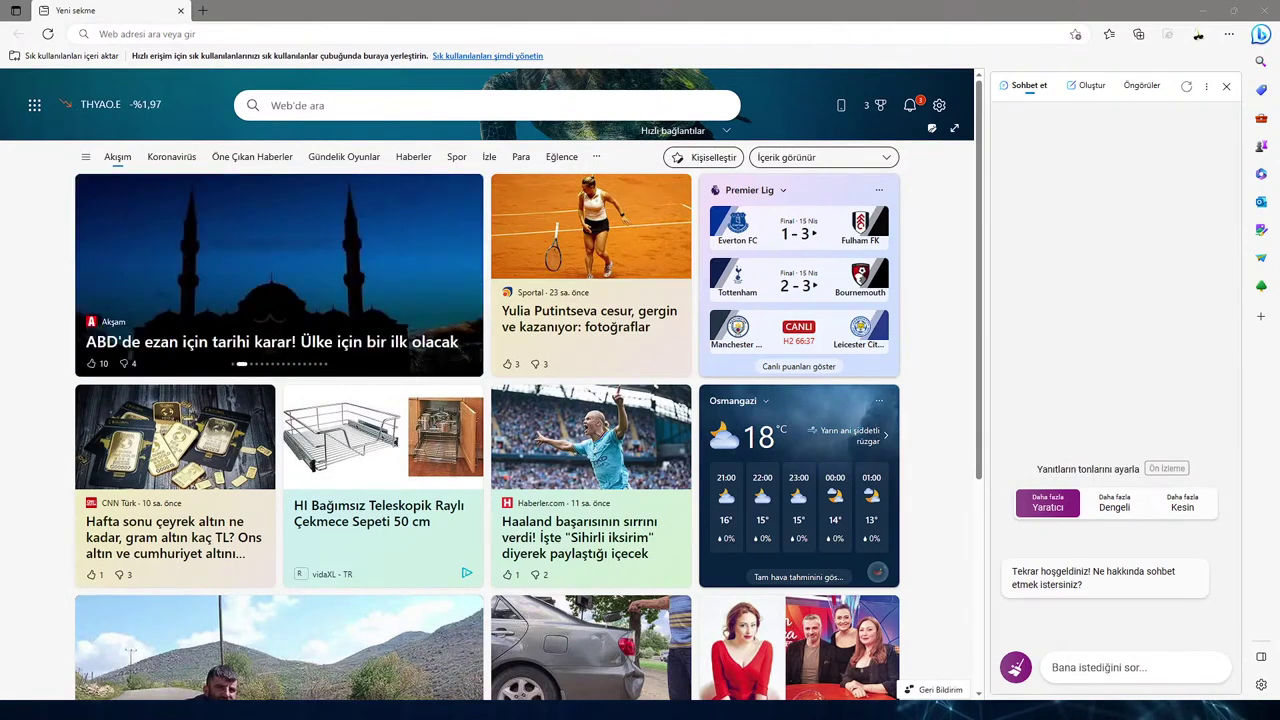
left_click(1083, 676)
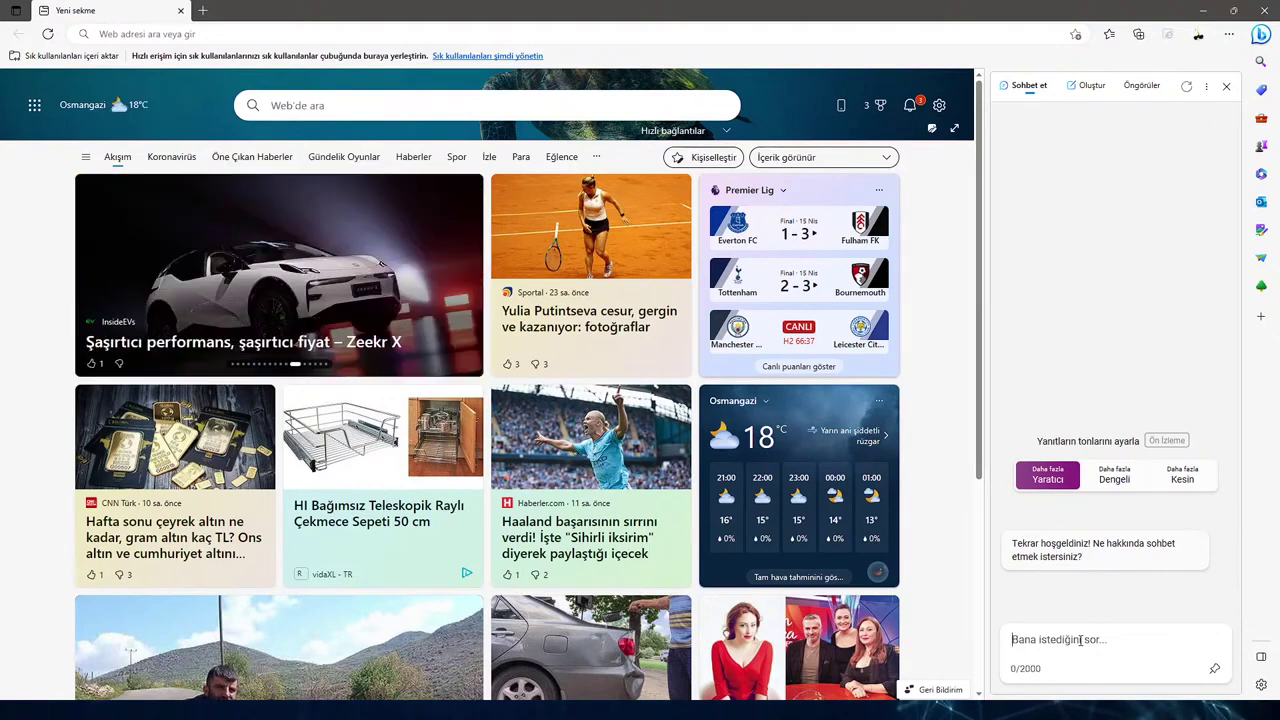
type("Bur")
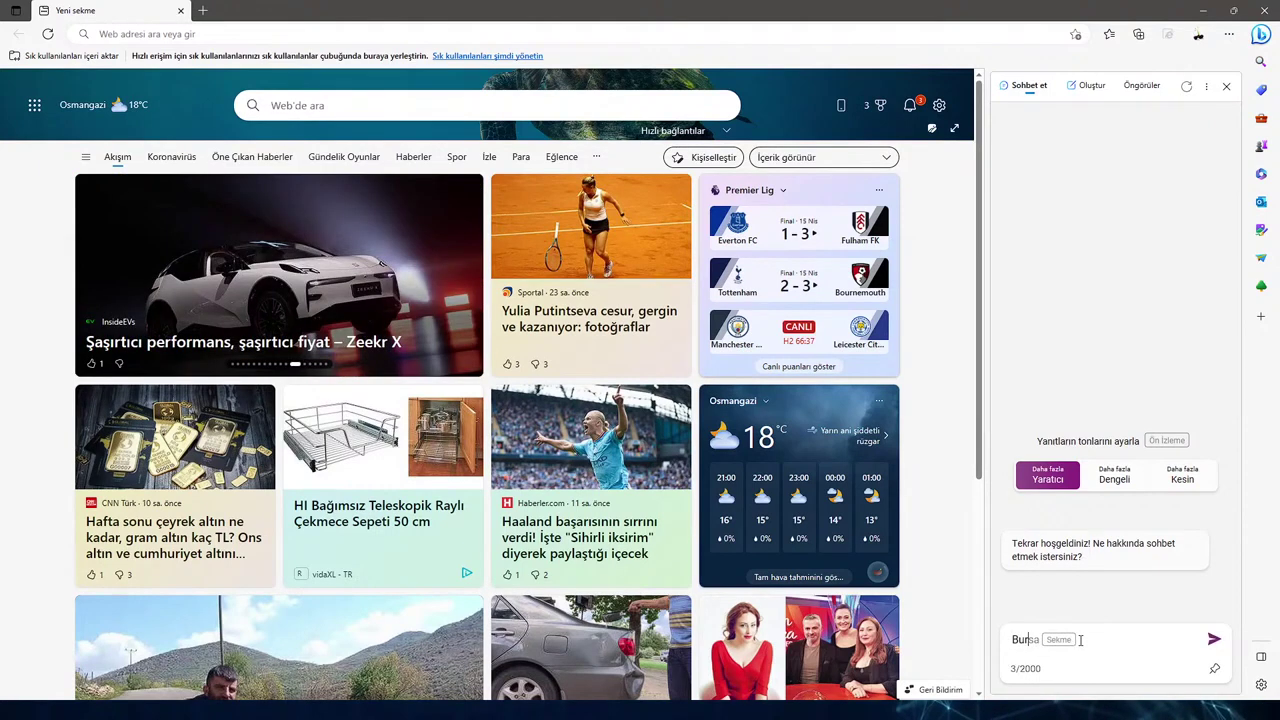
type("sa ke")
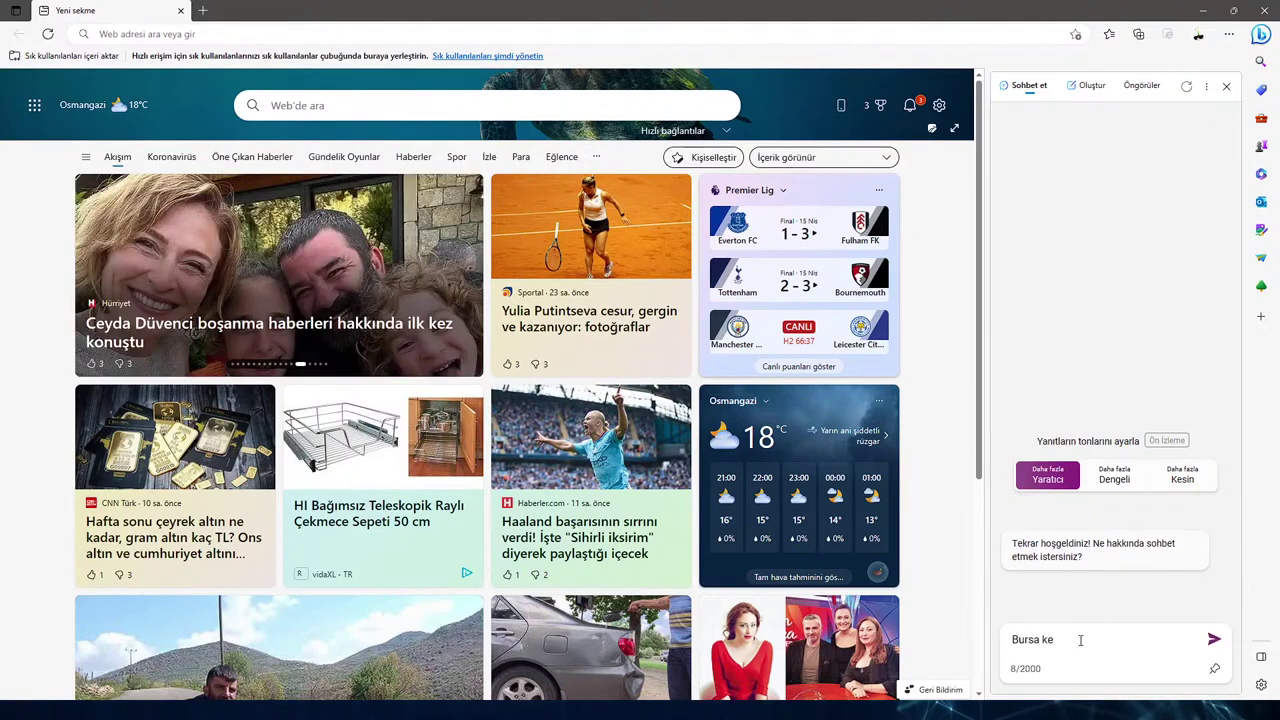
type("bap")
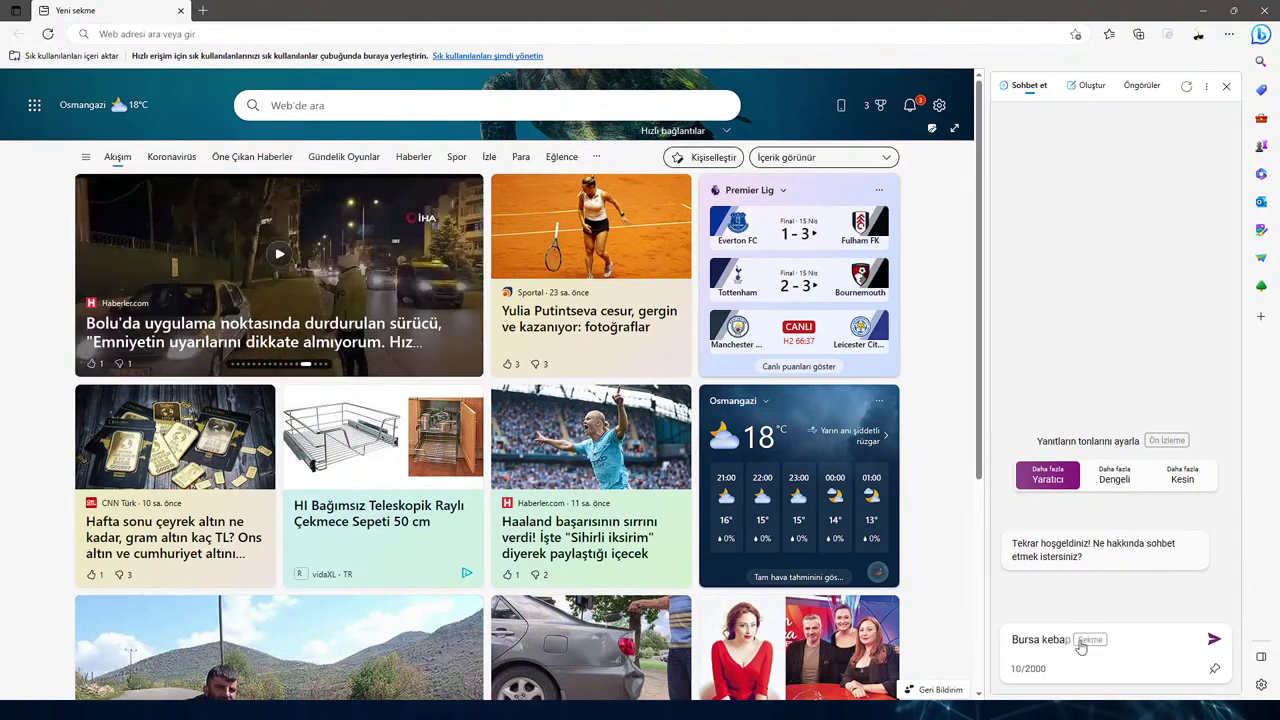
type("çışı için")
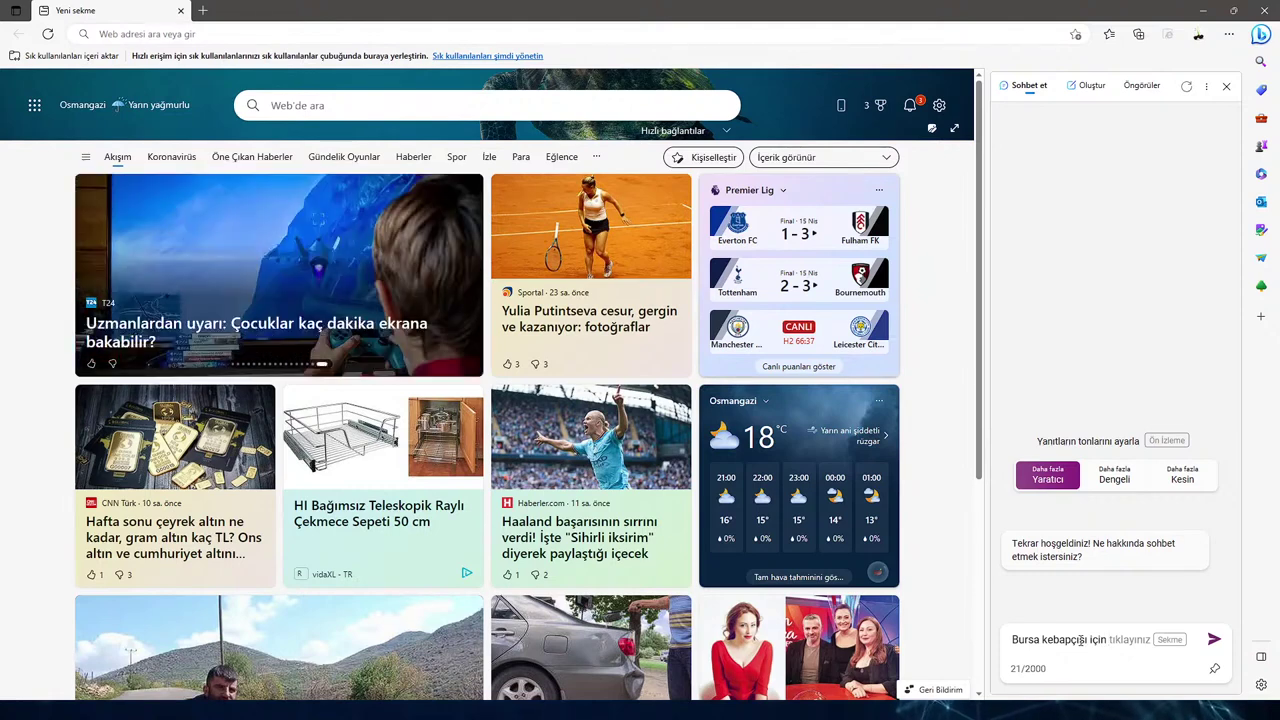
type("3 re")
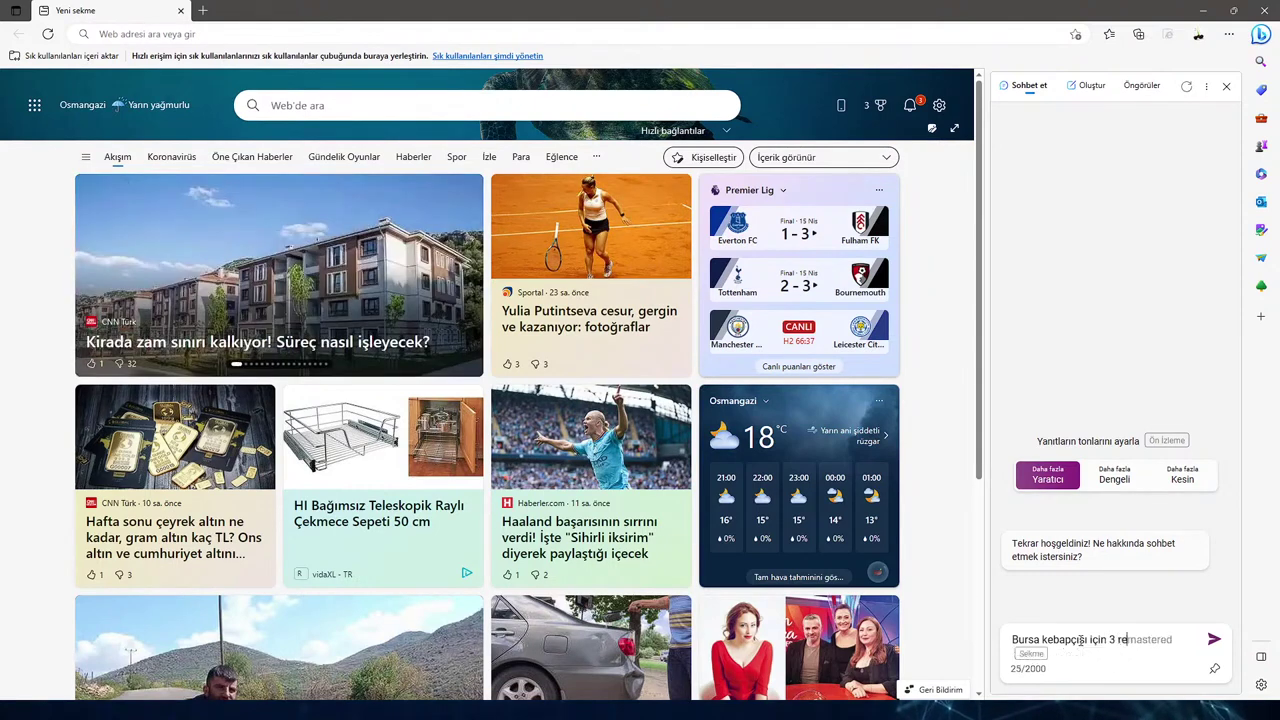
type("nkli")
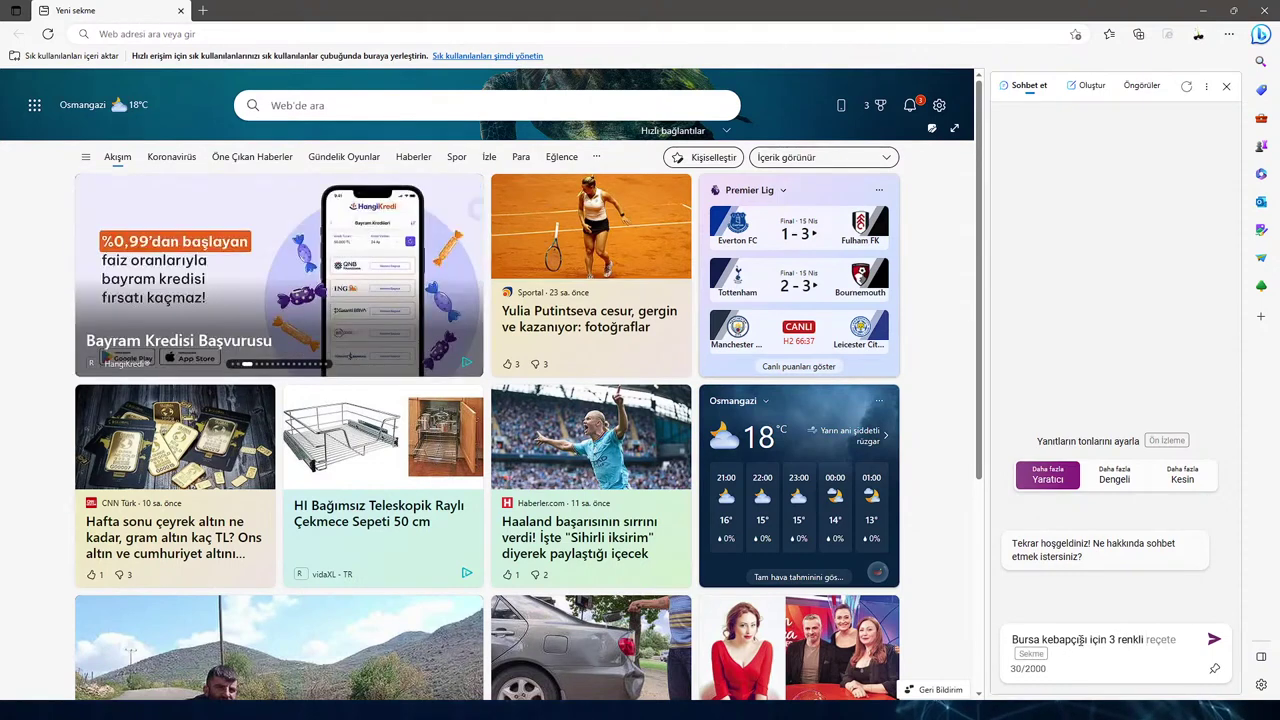
type(" minimal bi")
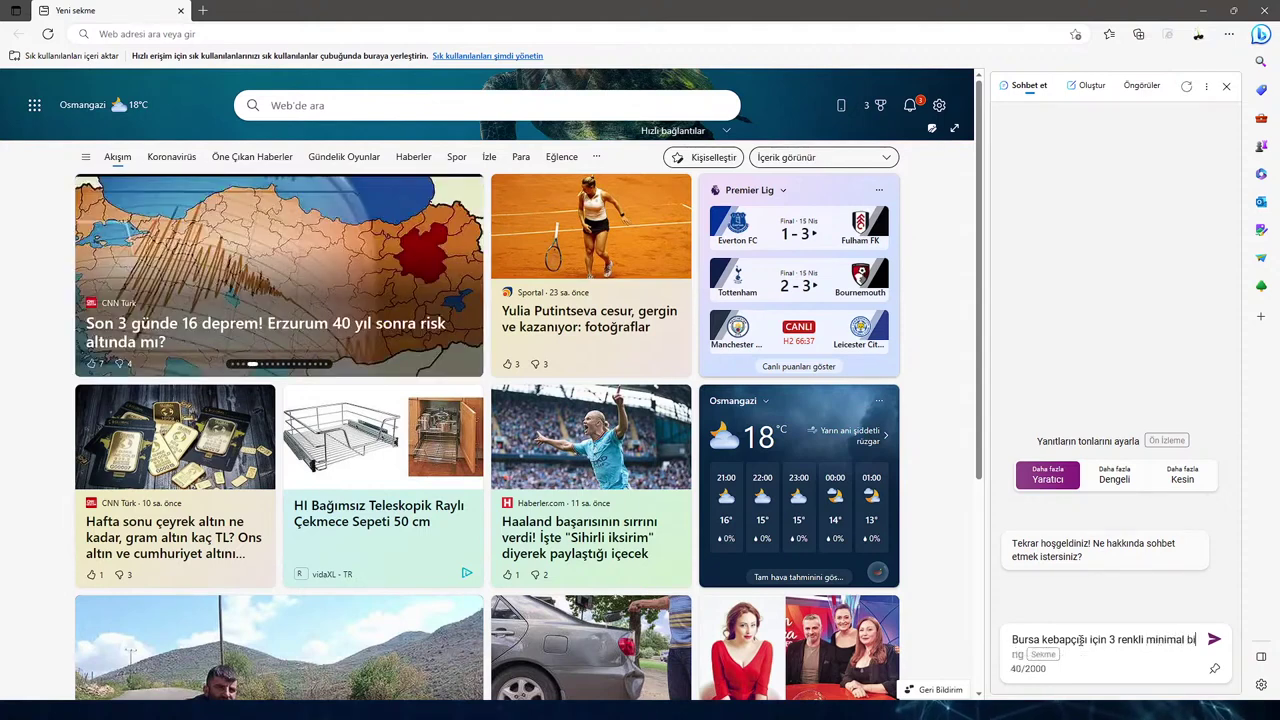
type("r logo yap")
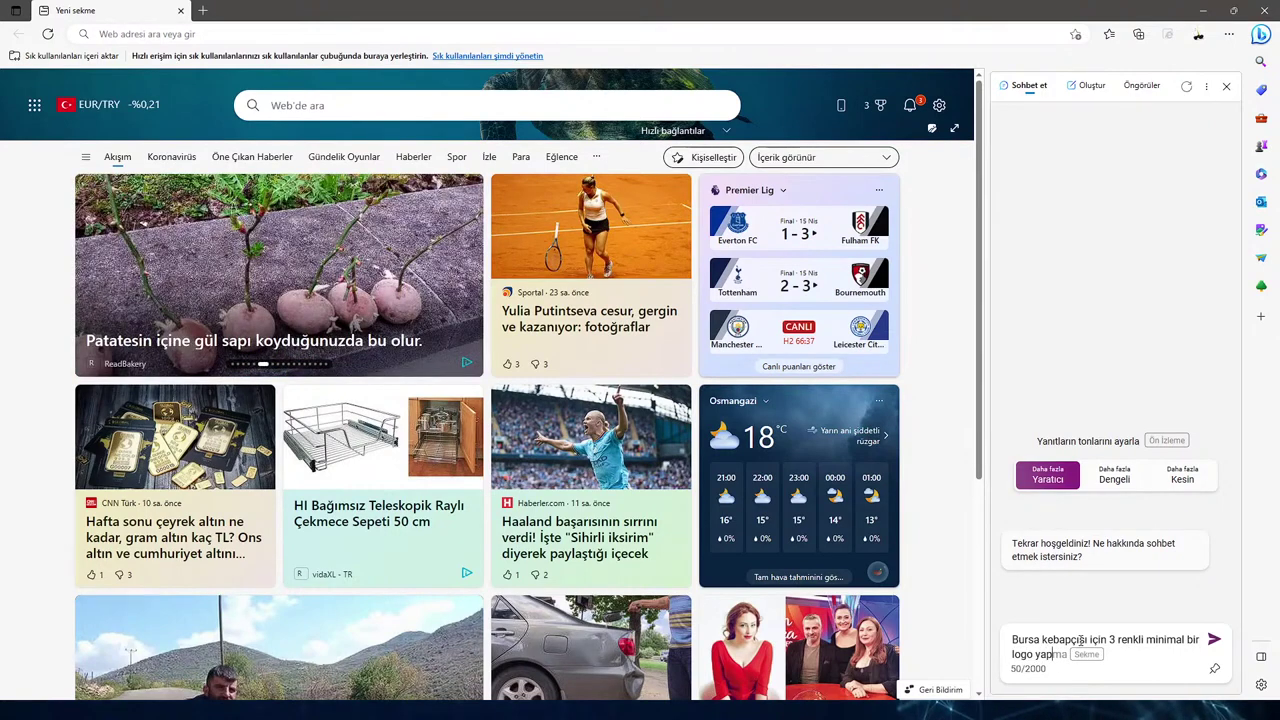
left_click(1217, 642)
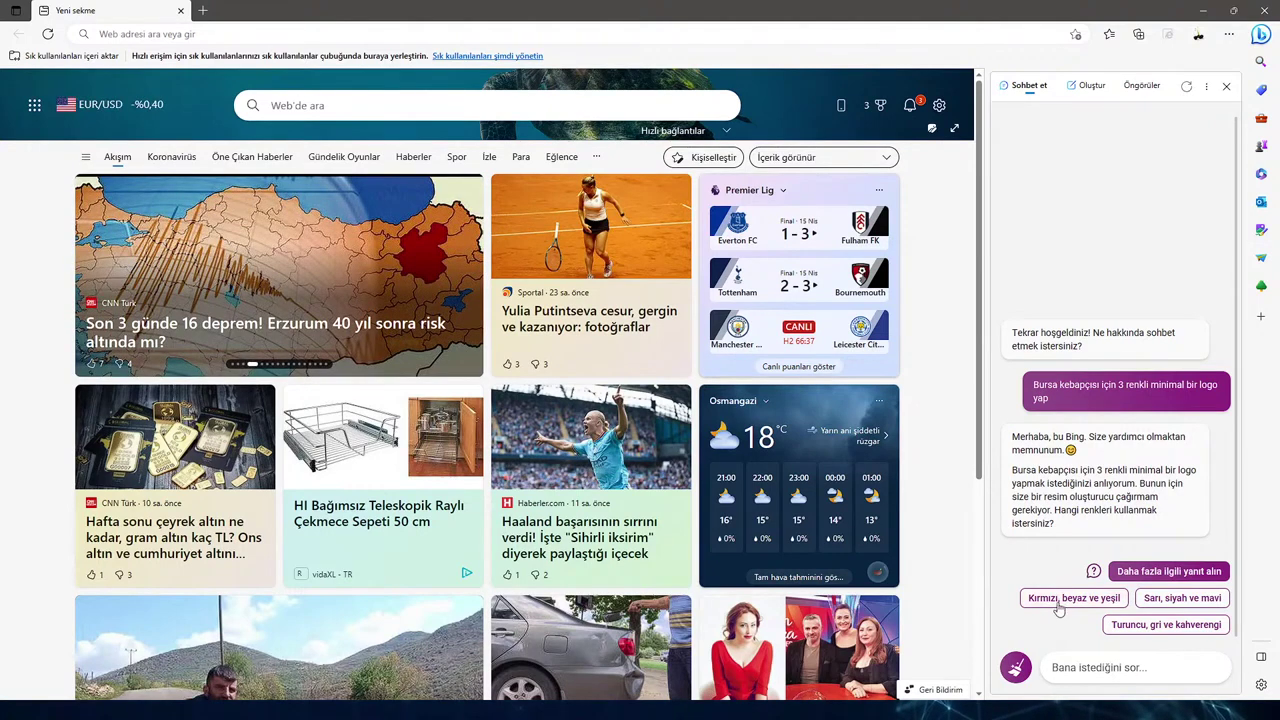
Choose the suggested colours "Kırmızı, beyaz ve yeşil" and open the generated circular logo and the striped wave logo at full size.
left_click(1059, 598)
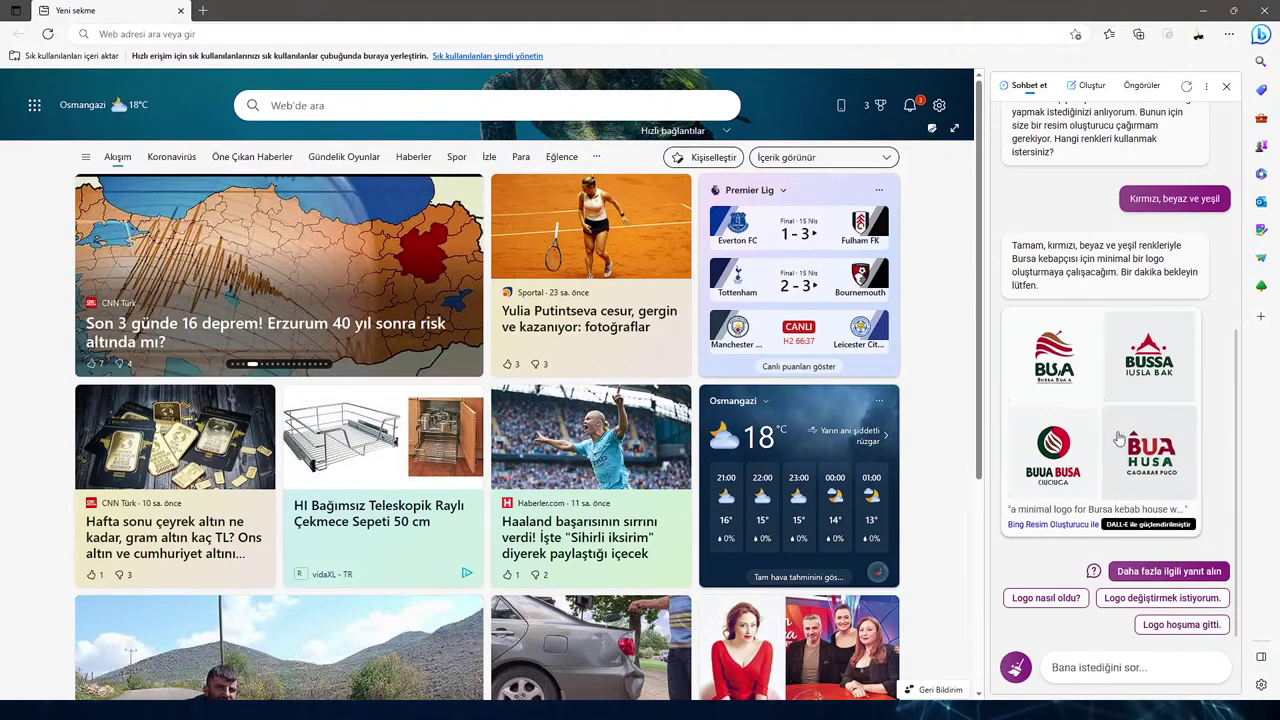
left_click(1052, 438)
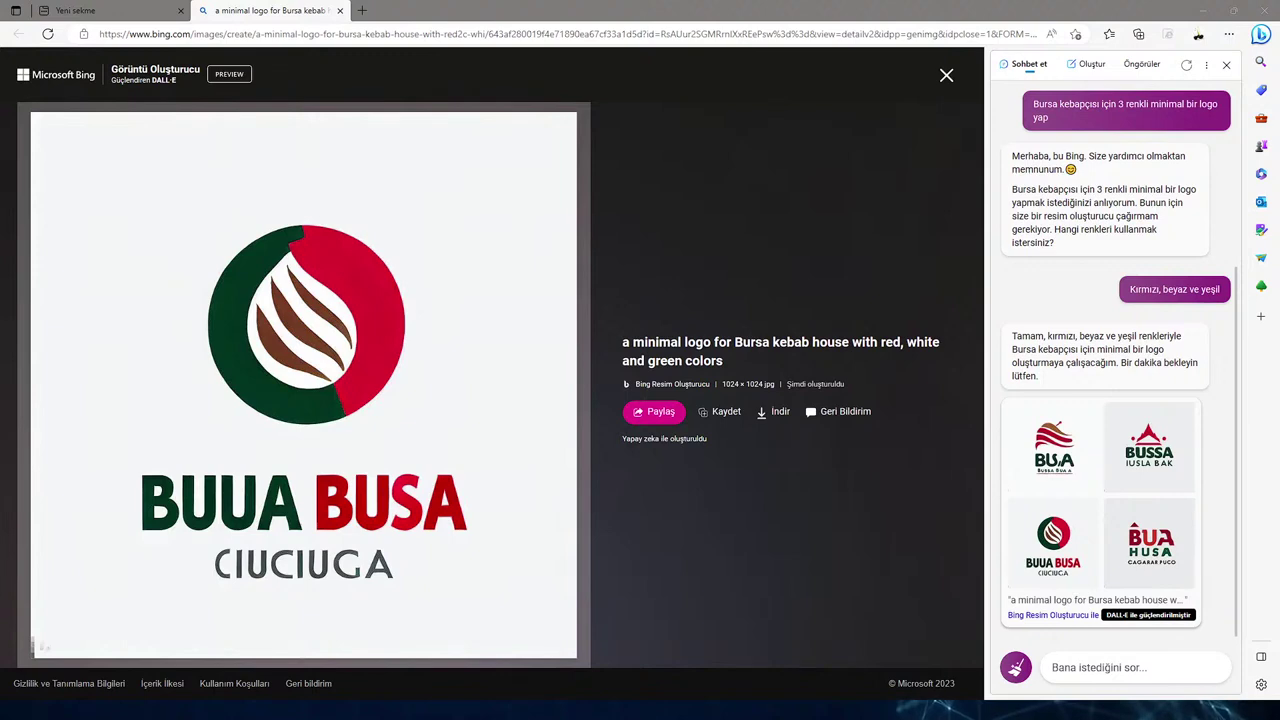
left_click(1076, 450)
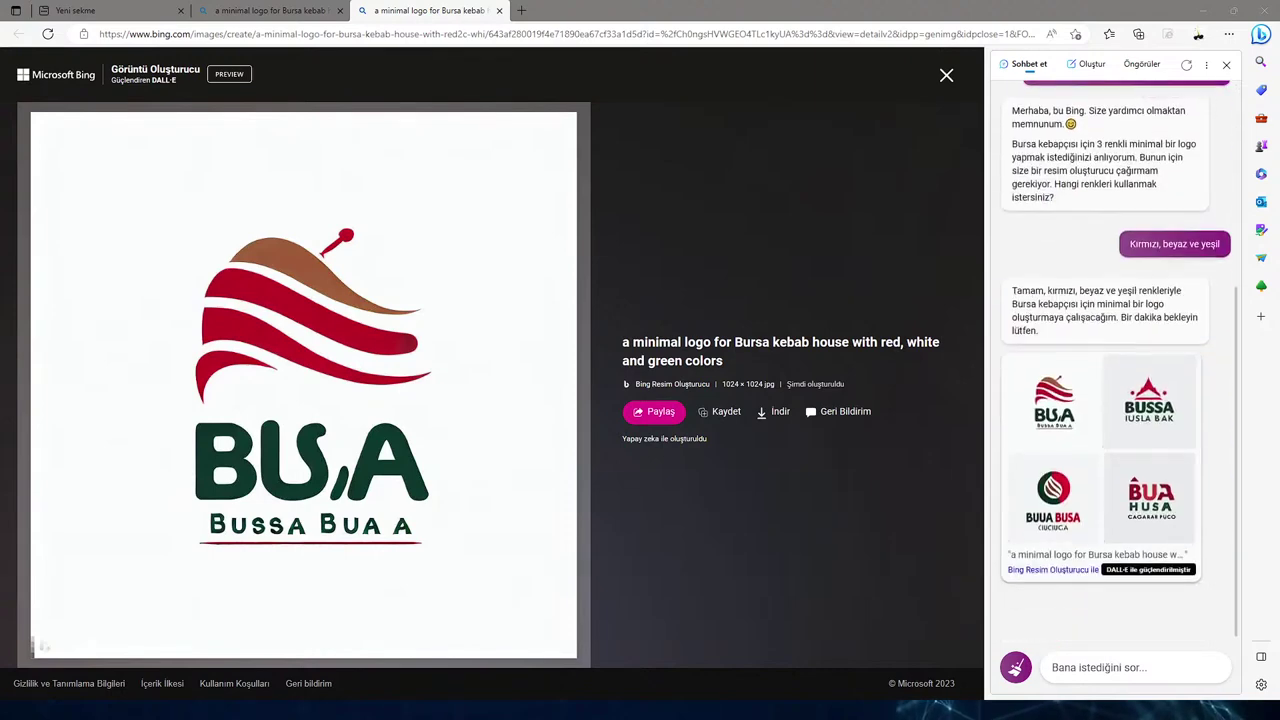
Open the generated kebab logos at full size one by one, including the red triangle, circular, "BUA HUSA" and striped wave designs.
left_click(1133, 424)
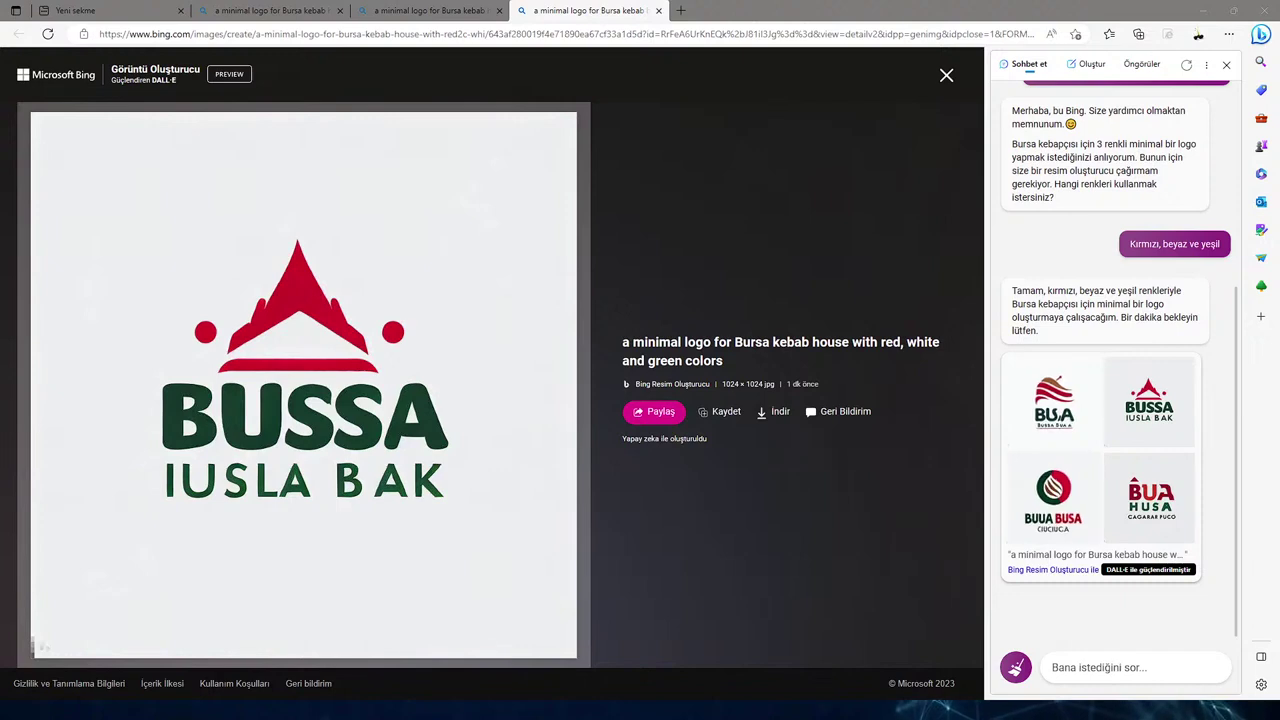
left_click(1055, 500)
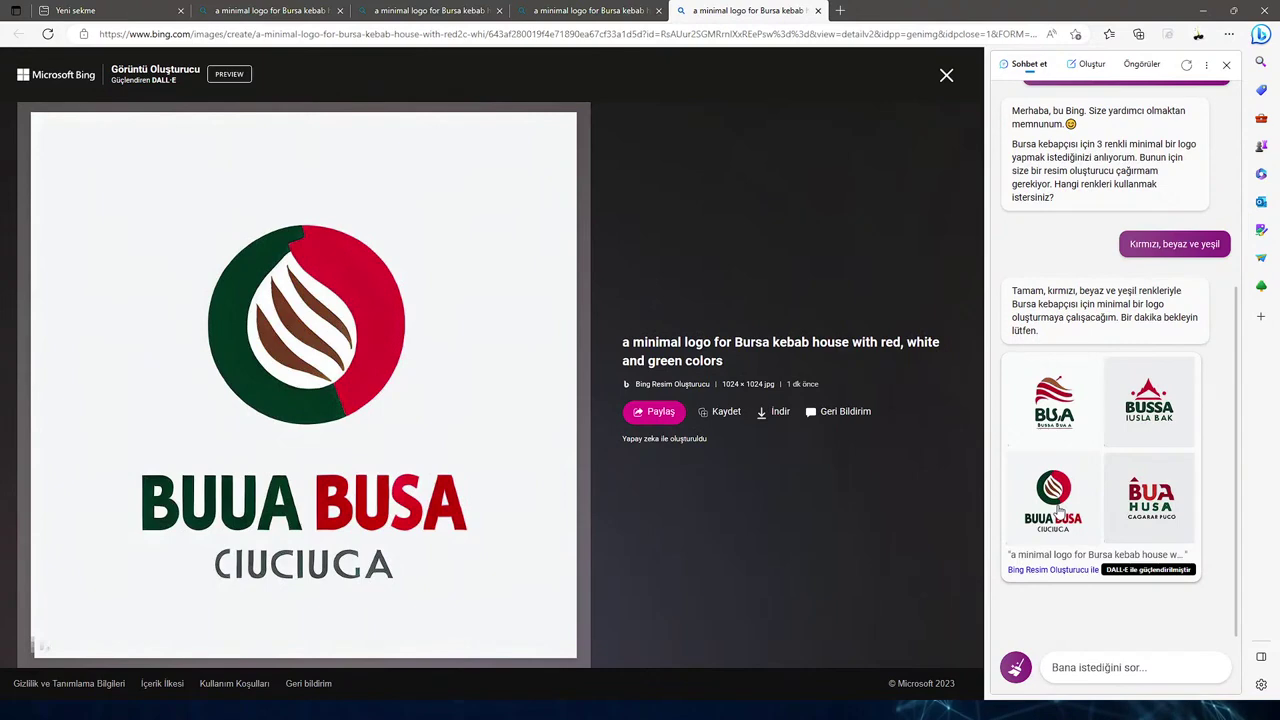
left_click(1175, 510)
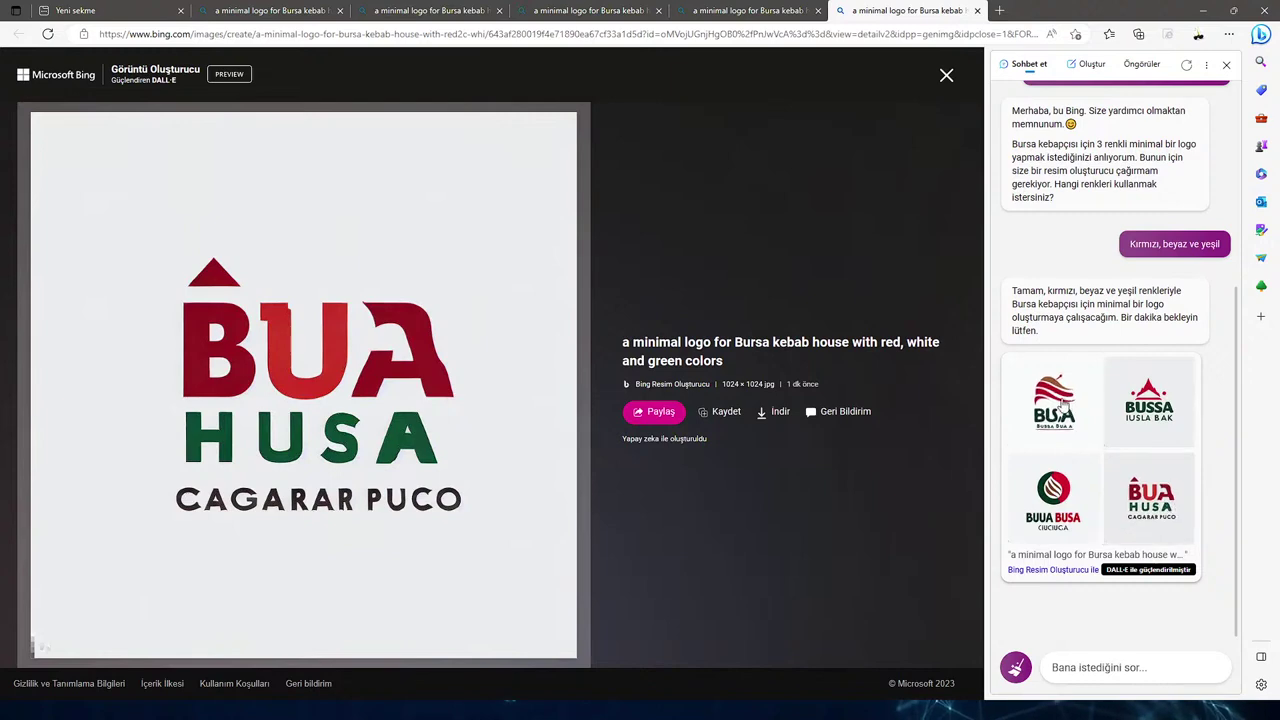
left_click(1062, 402)
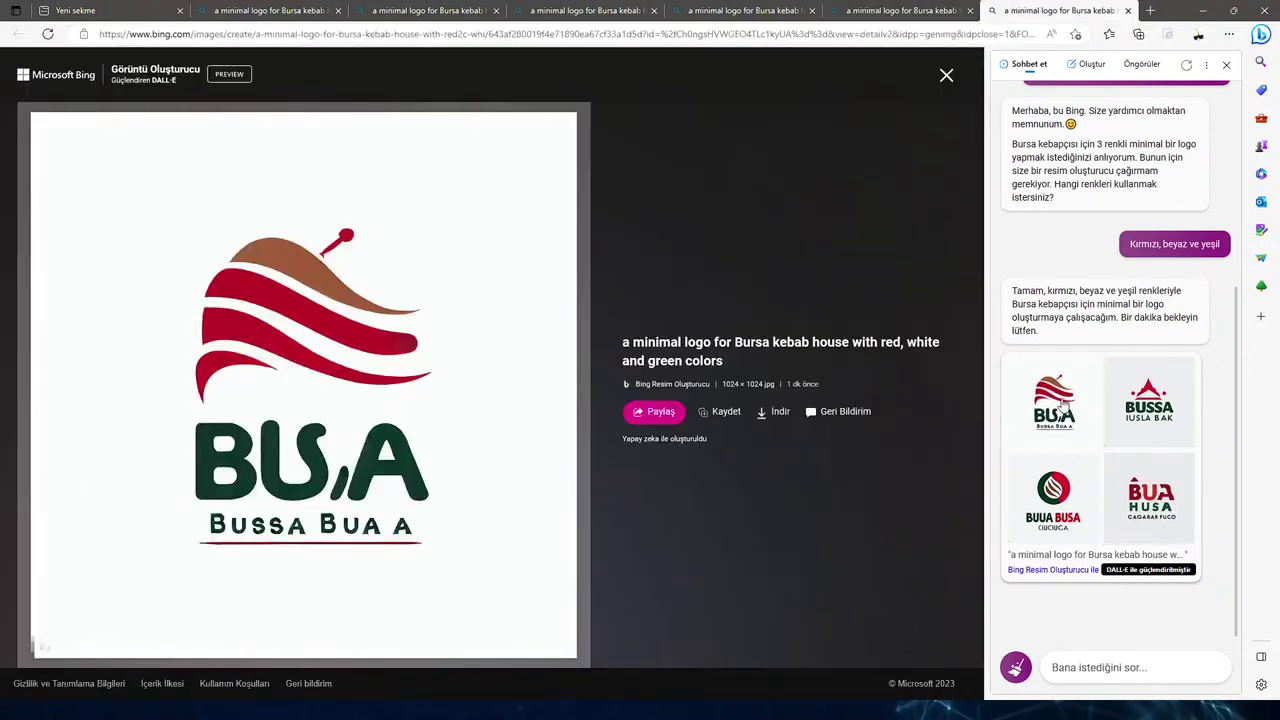
left_click(1060, 492)
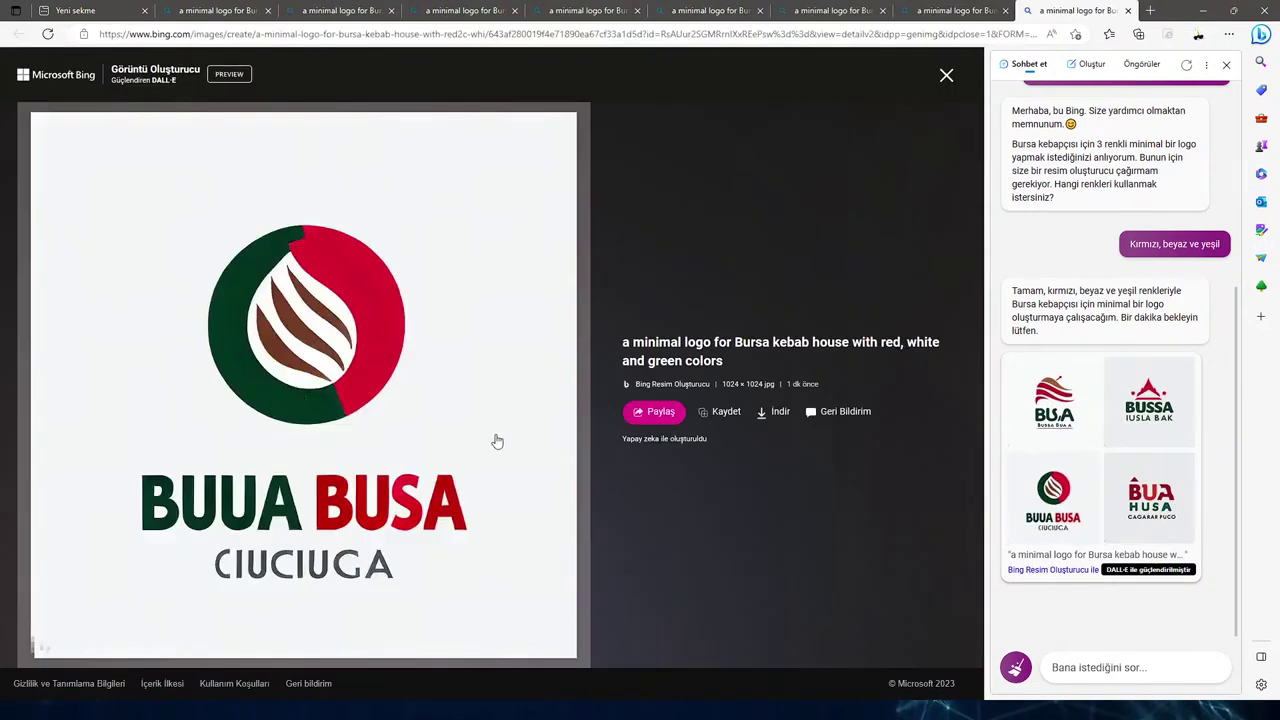
left_click(1102, 678)
left_click(1140, 410)
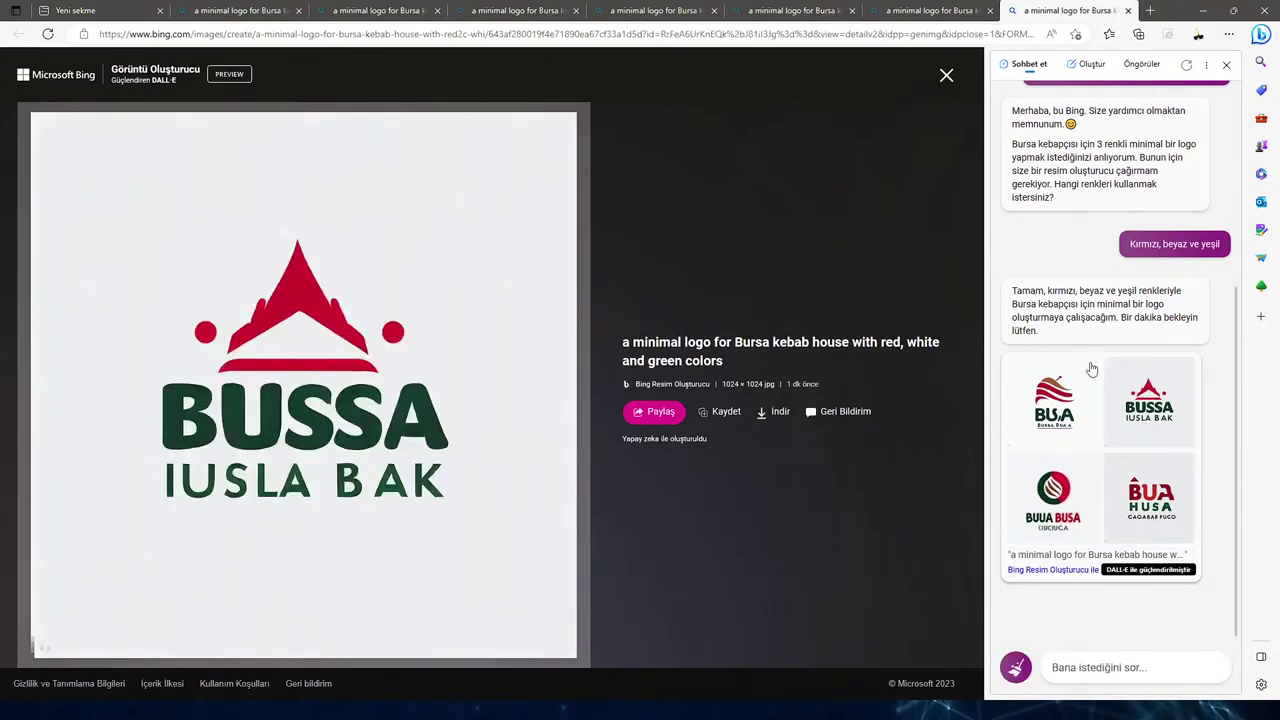
Close the extra full-size logo pages, keeping only the first one with the circular green and red logo open.
key("Left")
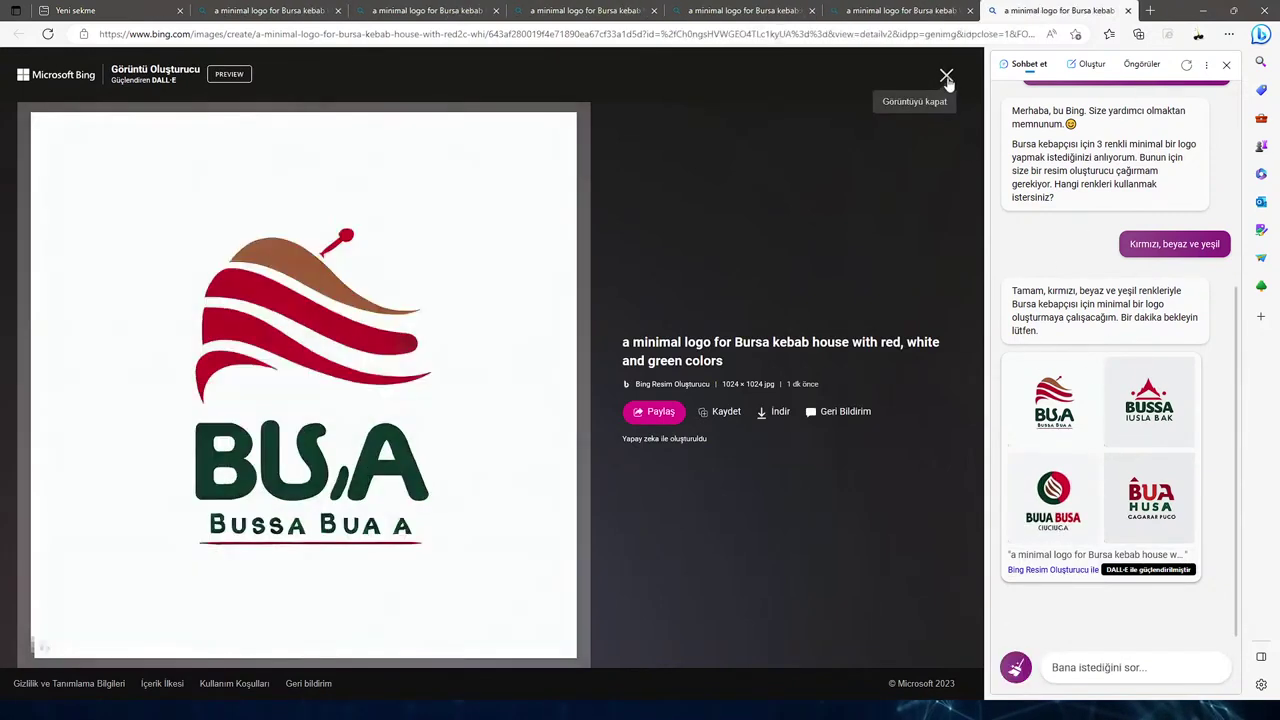
key("Left")
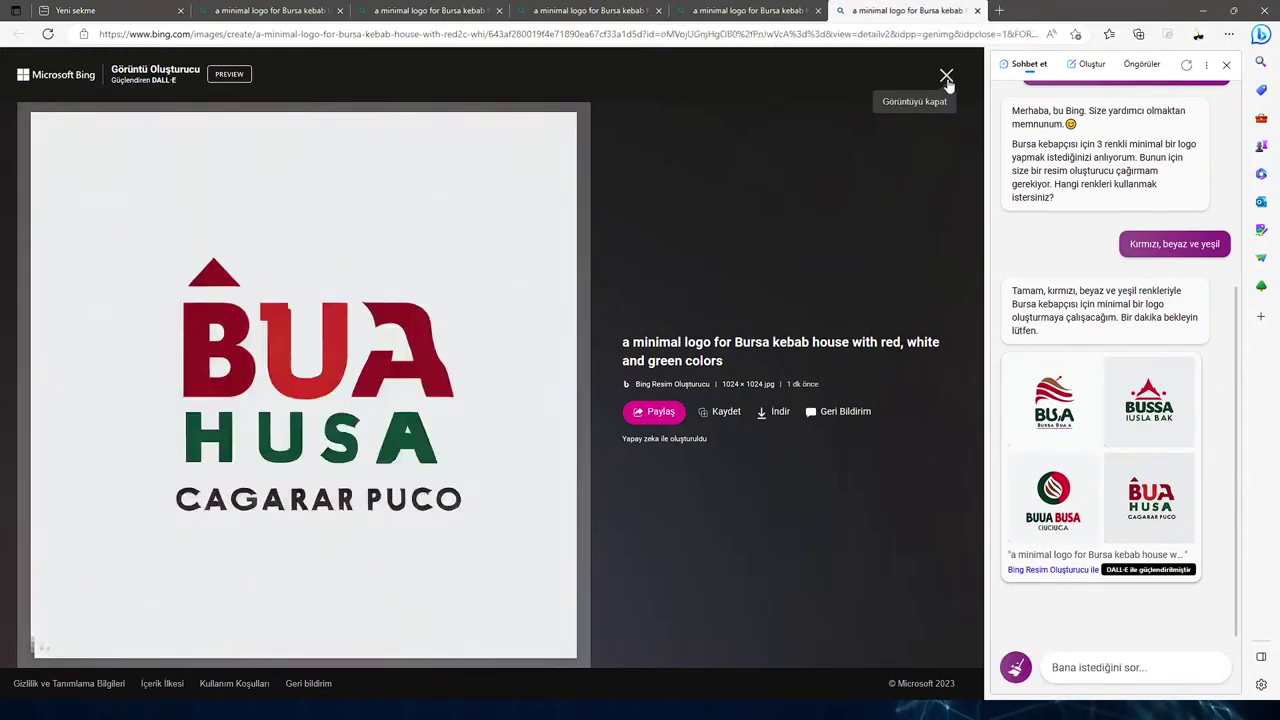
key("Left")
key("Left")
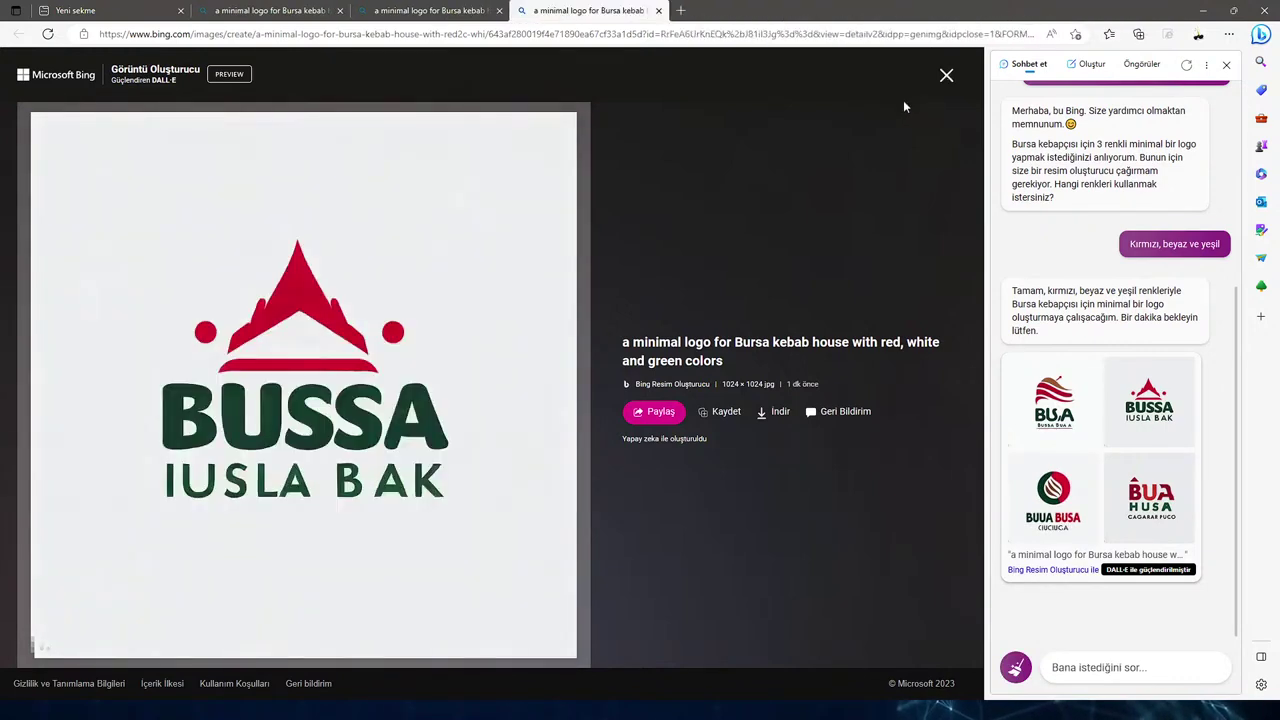
key("ctrl+w")
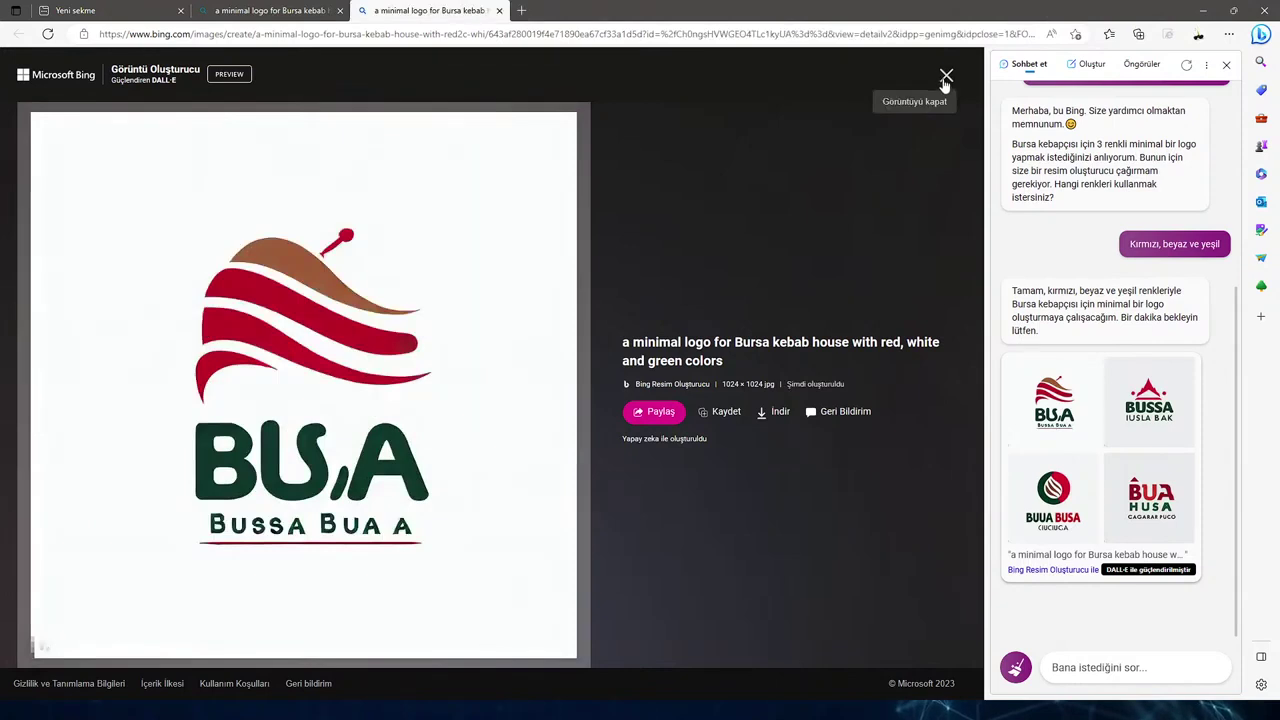
key("ctrl+w")
Write the chat request "Meesi ile Örümcek adamlı bir afiş yap" without sending it.
left_click(1076, 670)
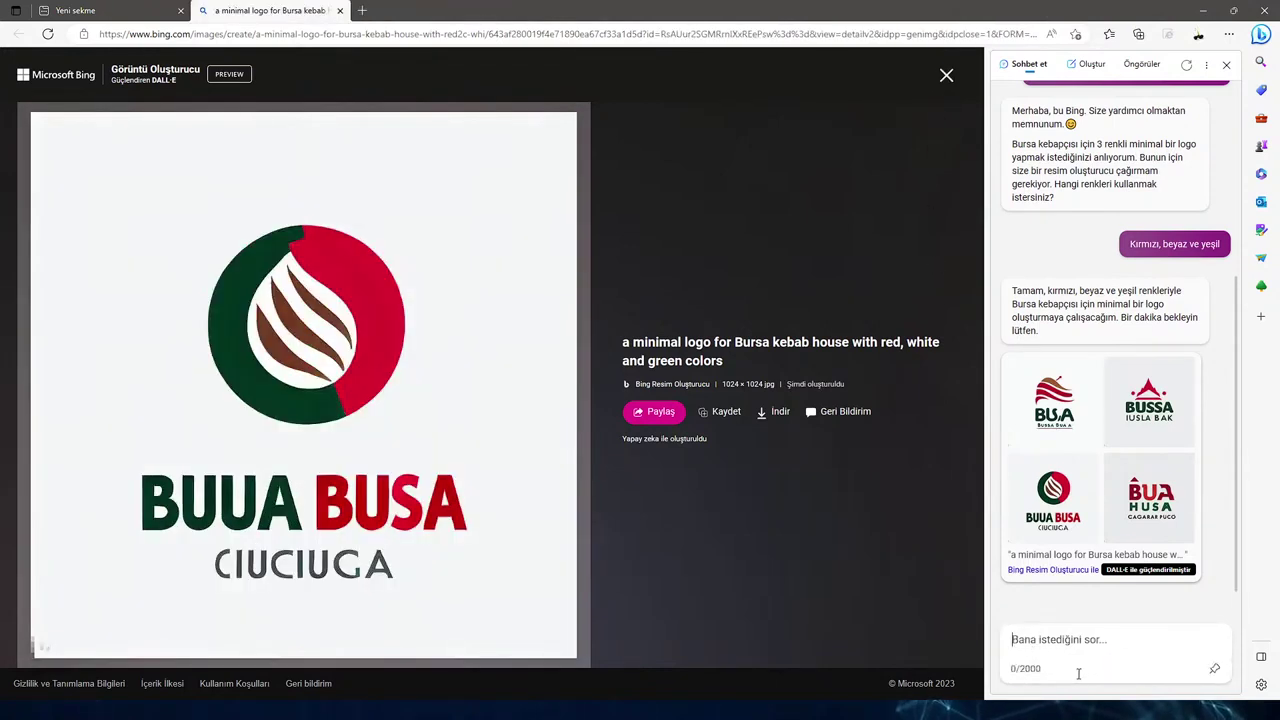
type("Mar")
key("BackSpace")
key("BackSpace")
key("BackSpace")
type("M")
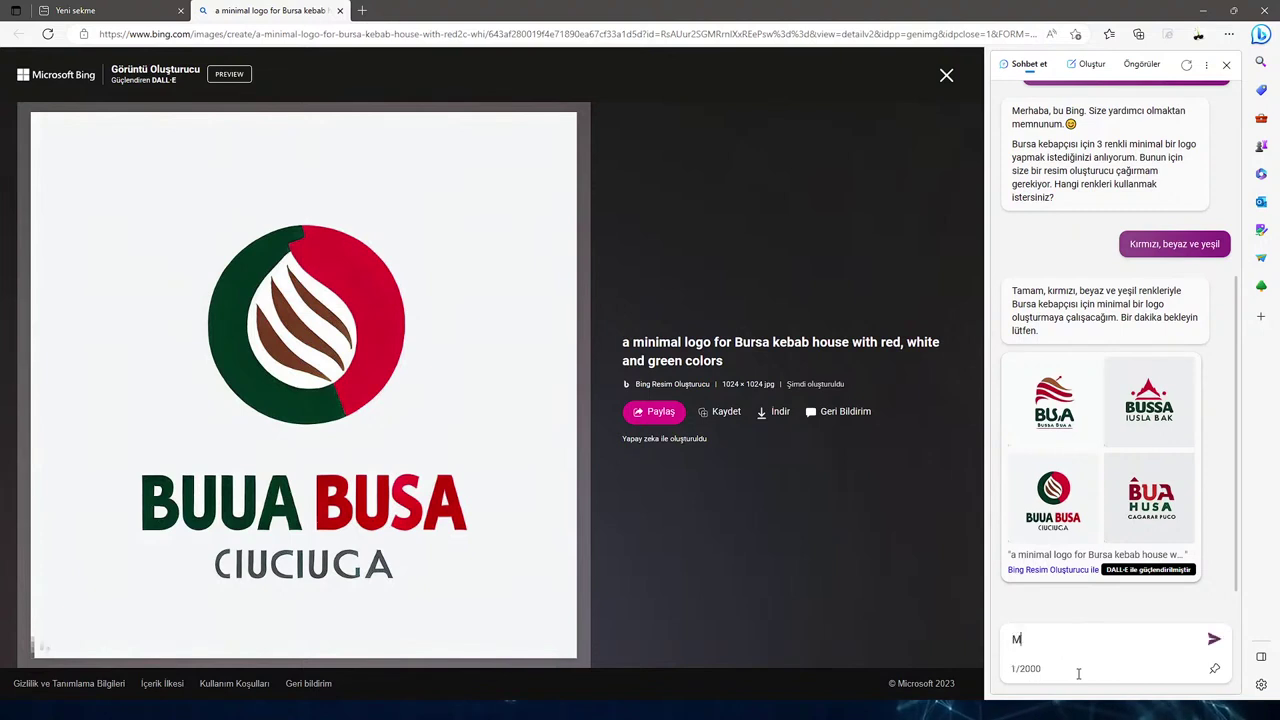
type("eesi ile Ö")
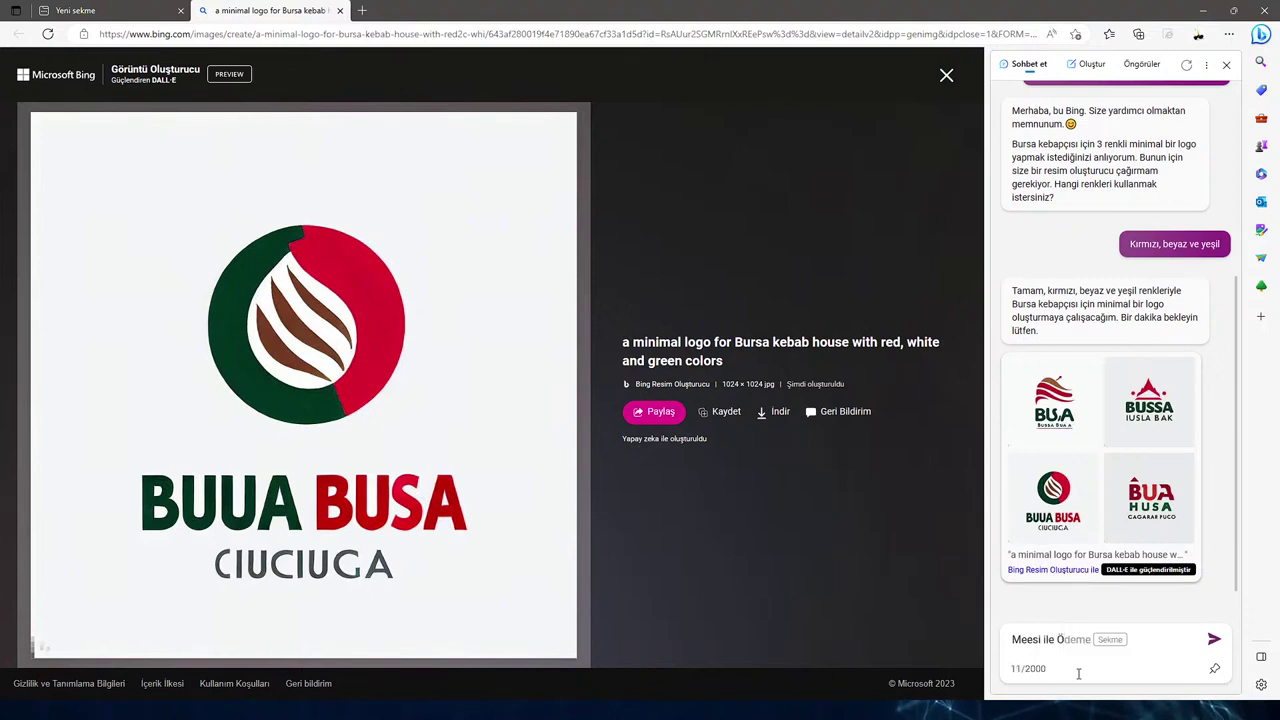
type("rümcek adamlı bir ")
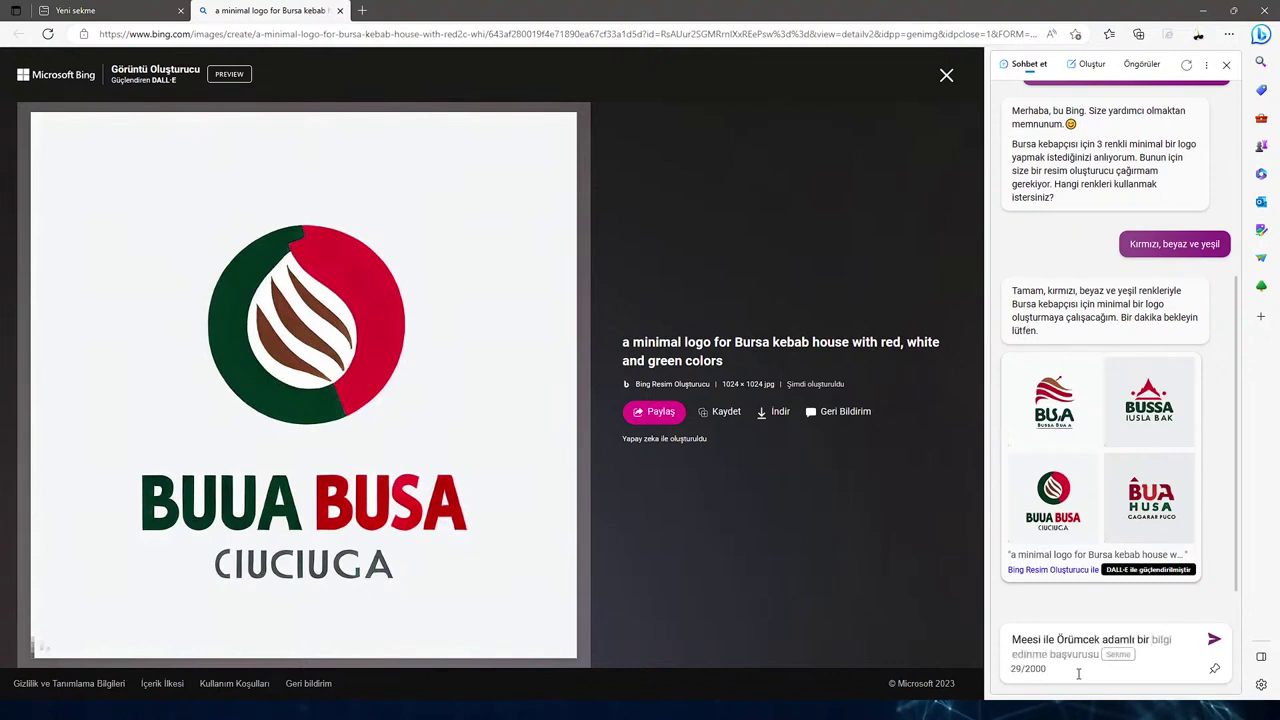
type("afiş ")
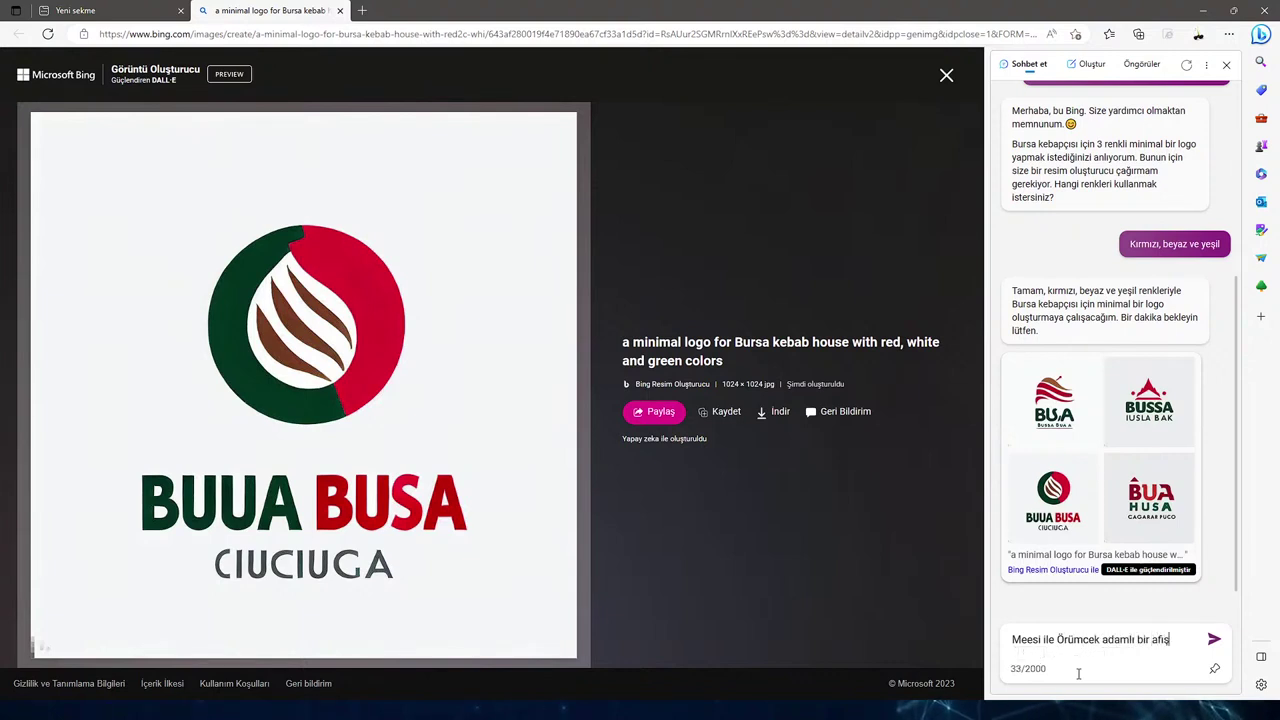
type("yap")
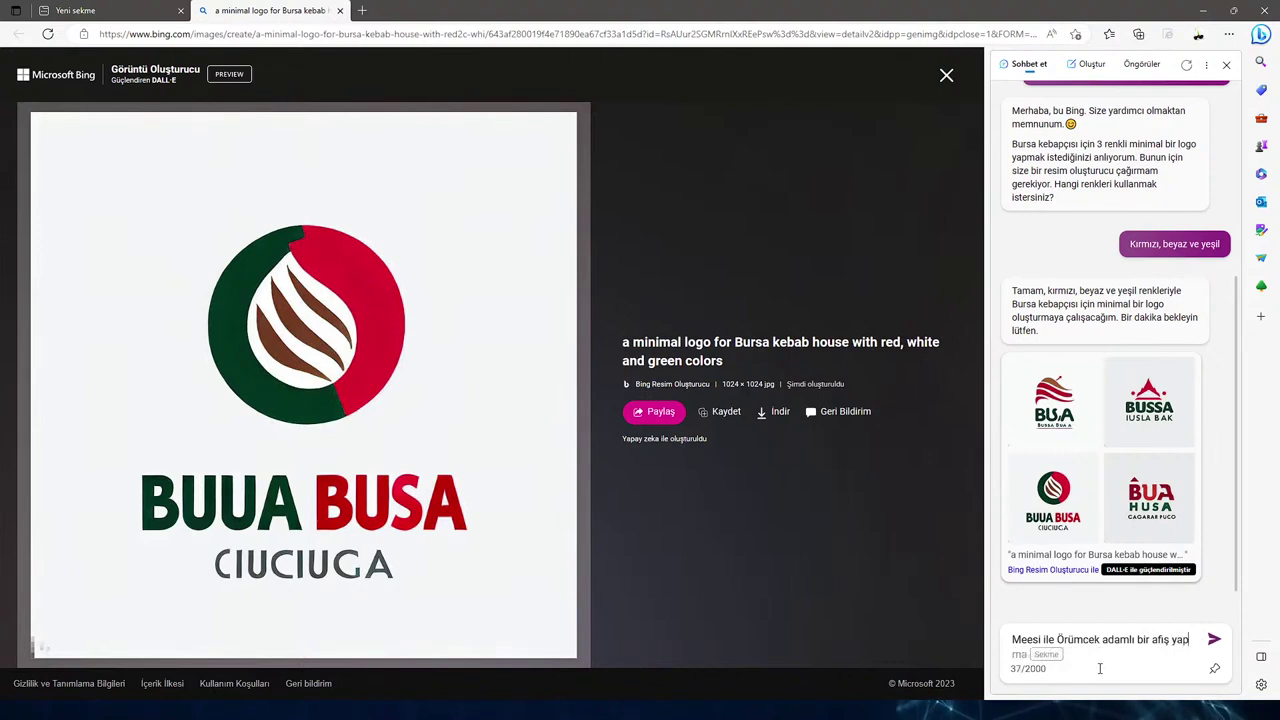
Change "adamlı" in the poster request to "adam temlı" and send the message.
left_click(1139, 641)
key("BackSpace")
key("BackSpace")
key("BackSpace")
key("BackSpace")
type("m temli")
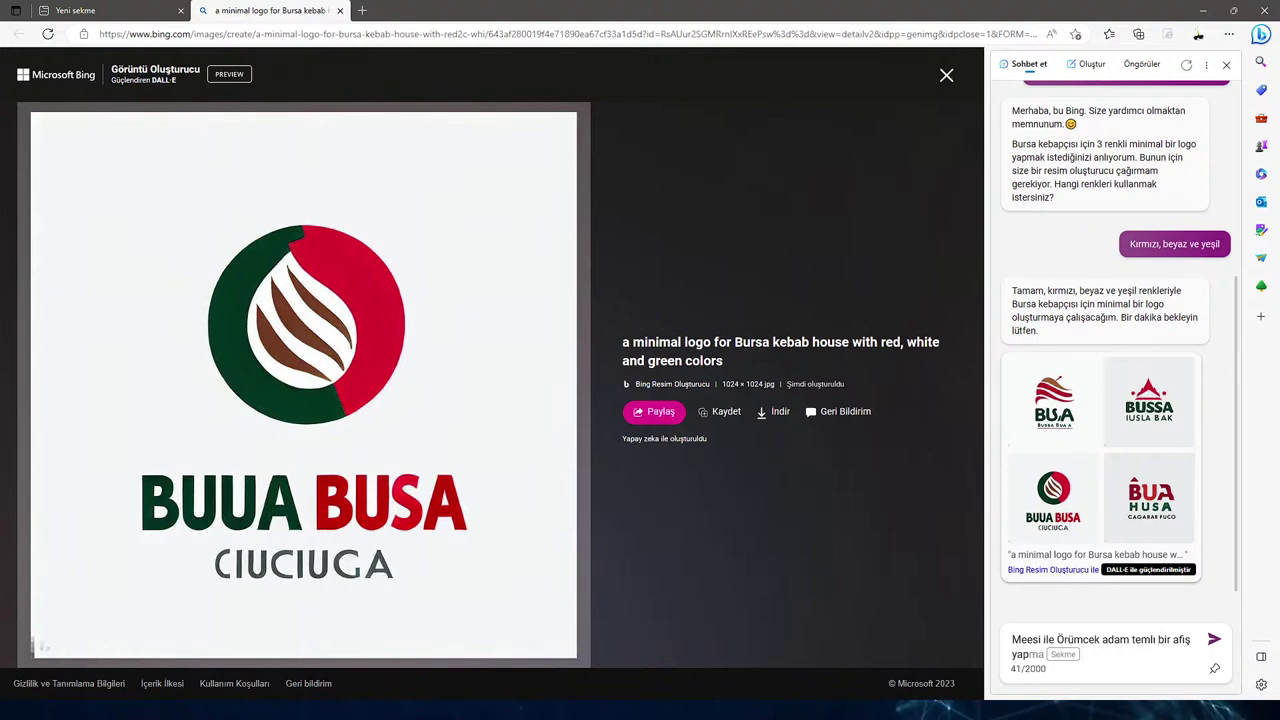
left_click(1216, 643)
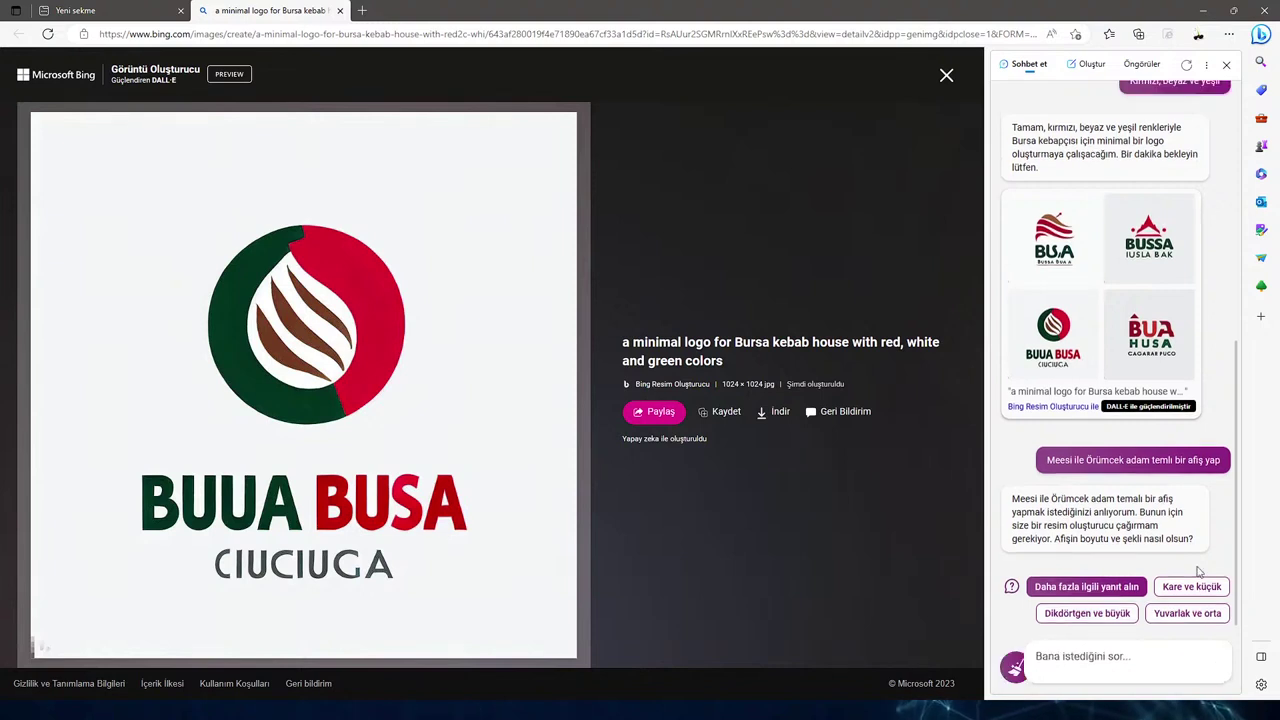
Answer the poster questions with the suggestions "Dikdörtgen ve büyük", the blue and white costume for Meesi, and the black background with a city silhouette.
left_click(1087, 625)
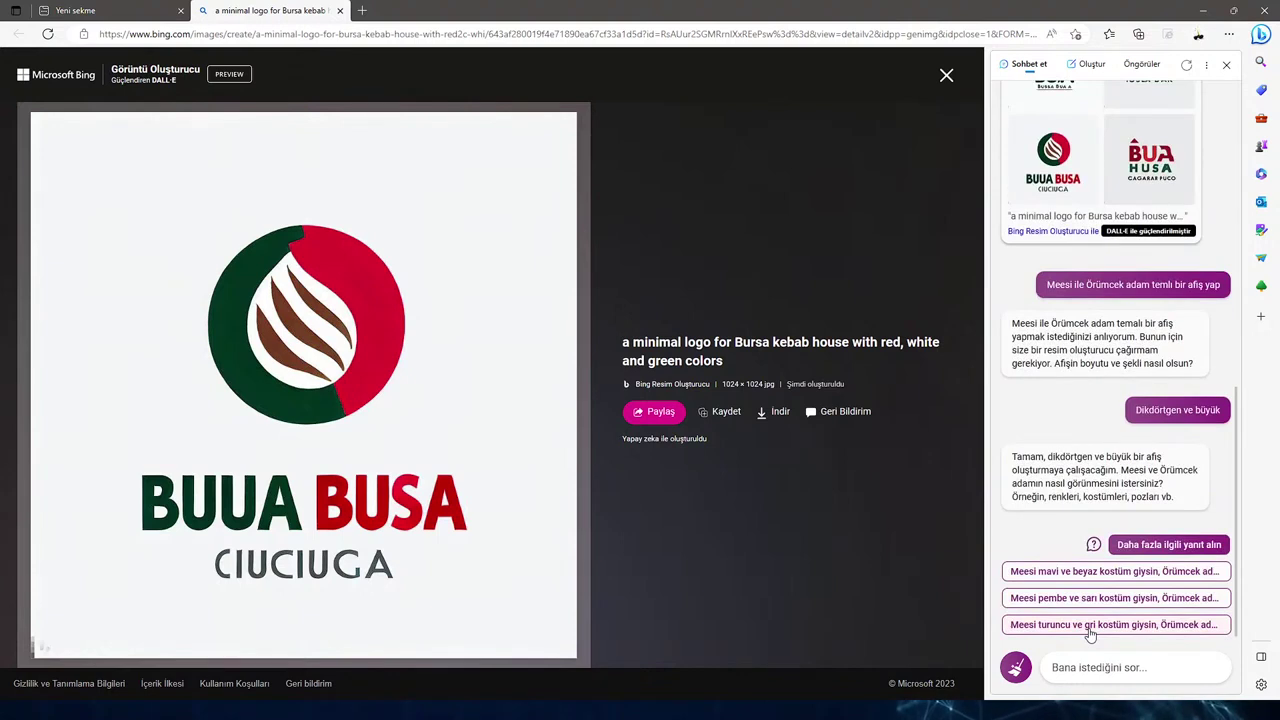
left_click(1136, 578)
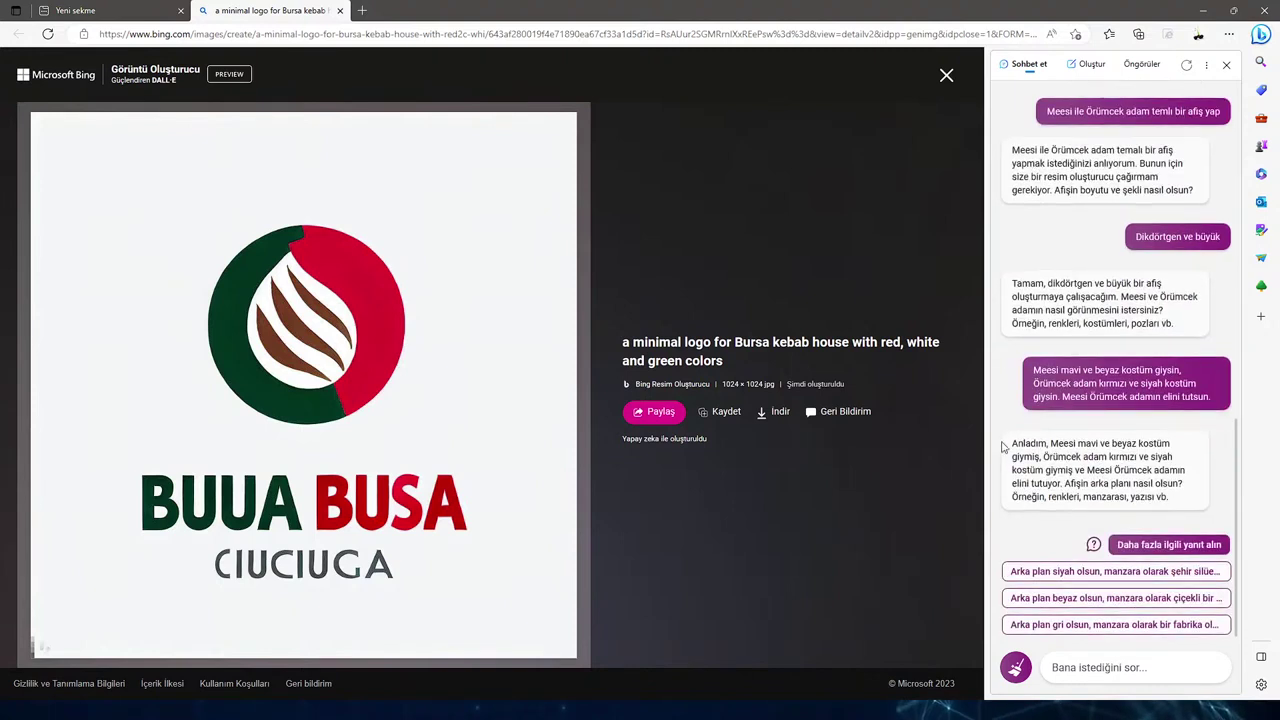
left_click(1067, 574)
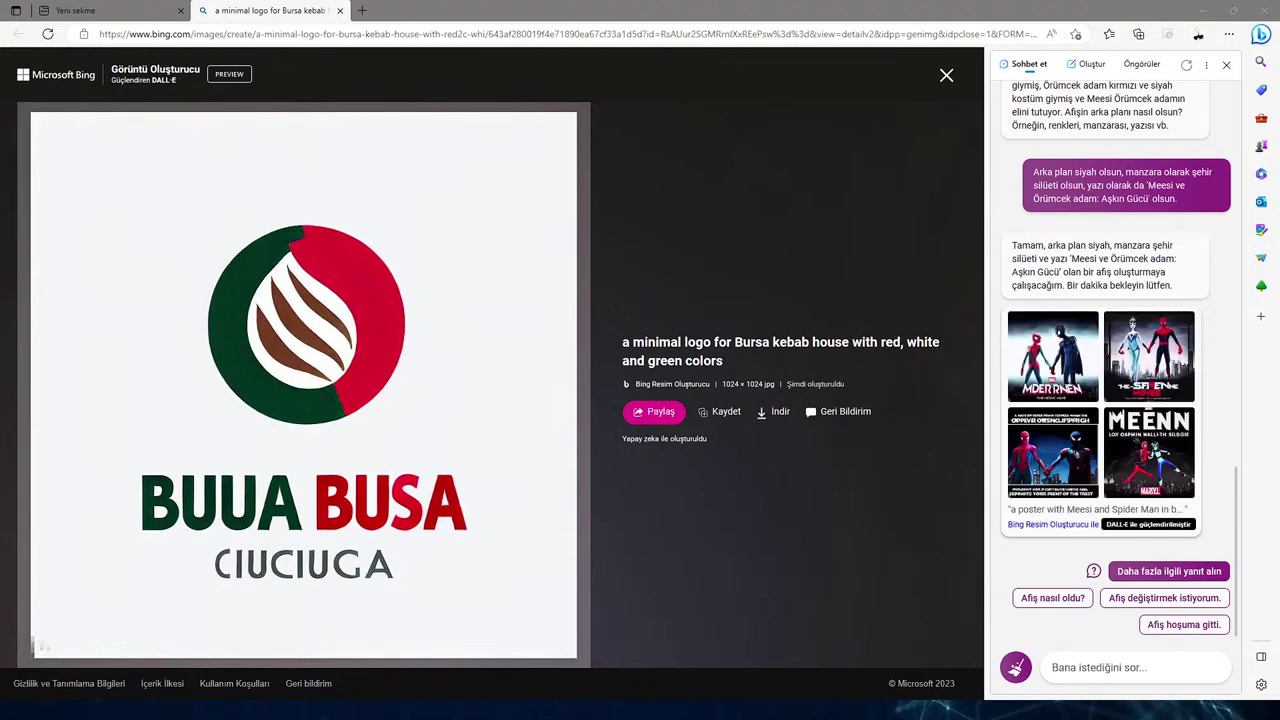
View the first three generated Meesi and Spider-Man posters at full size and close their pages again.
left_click(1052, 356)
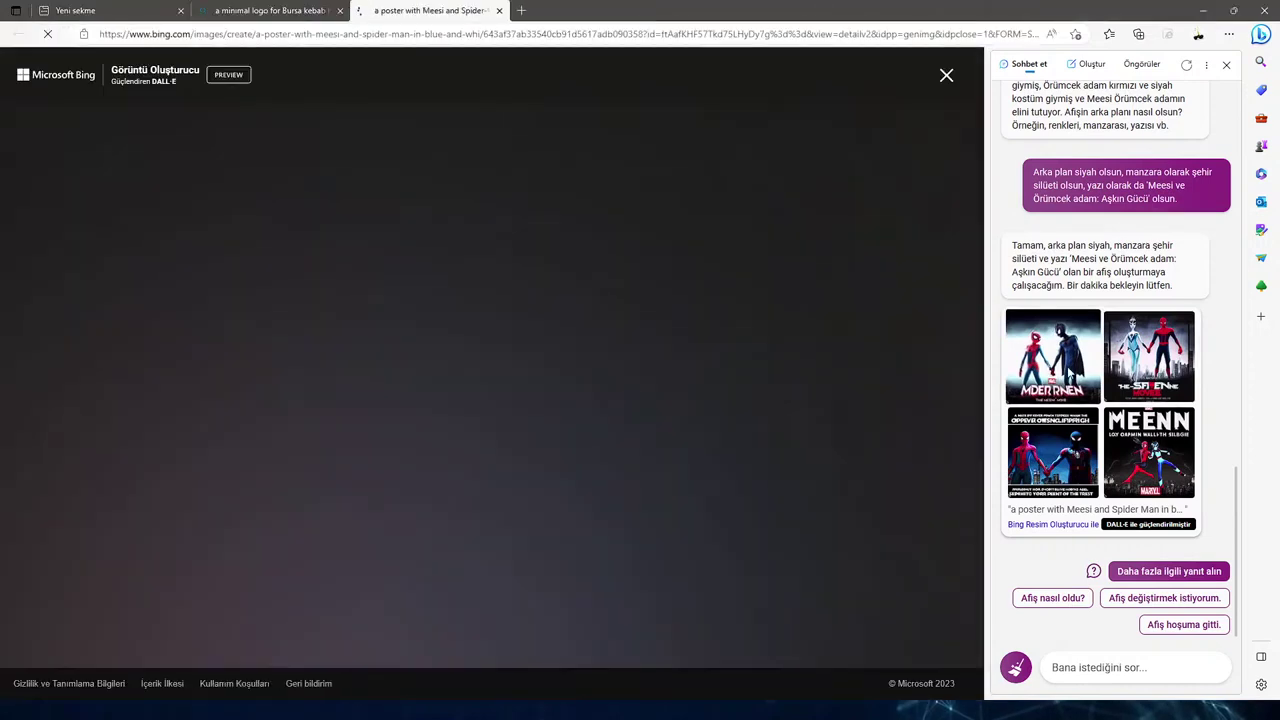
scroll(1065, 370, "up", 1)
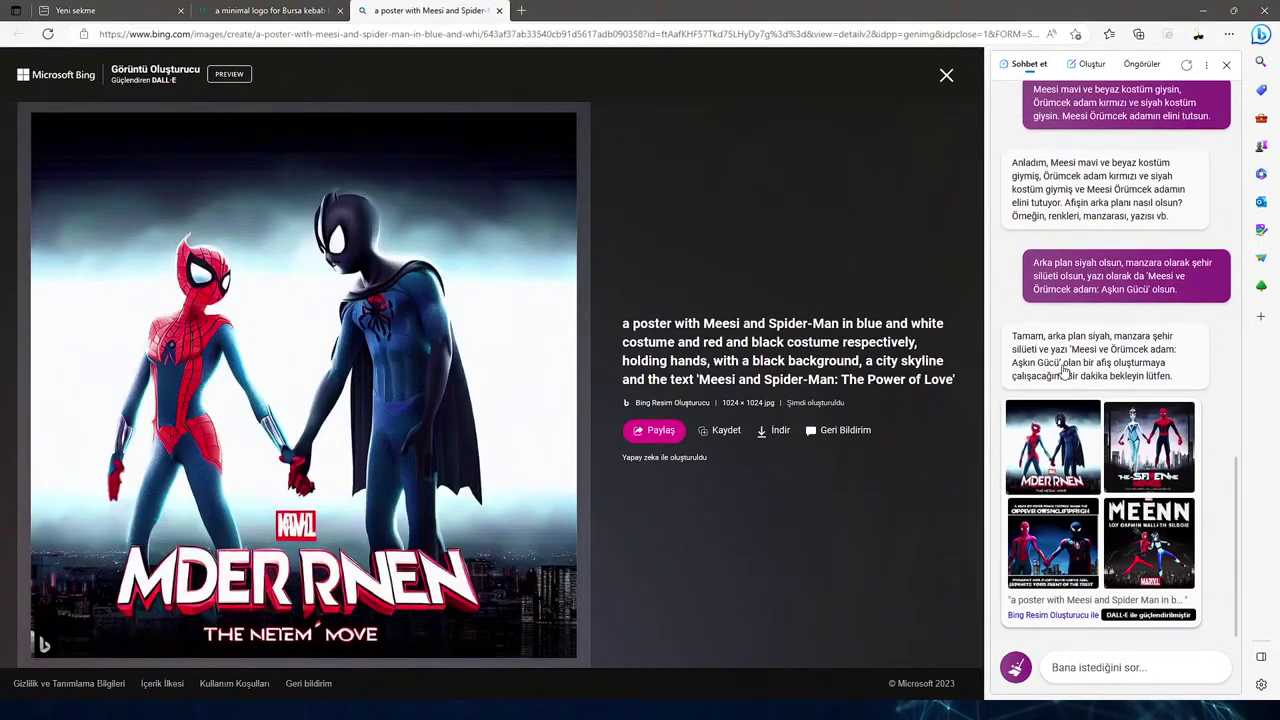
left_click(1152, 433)
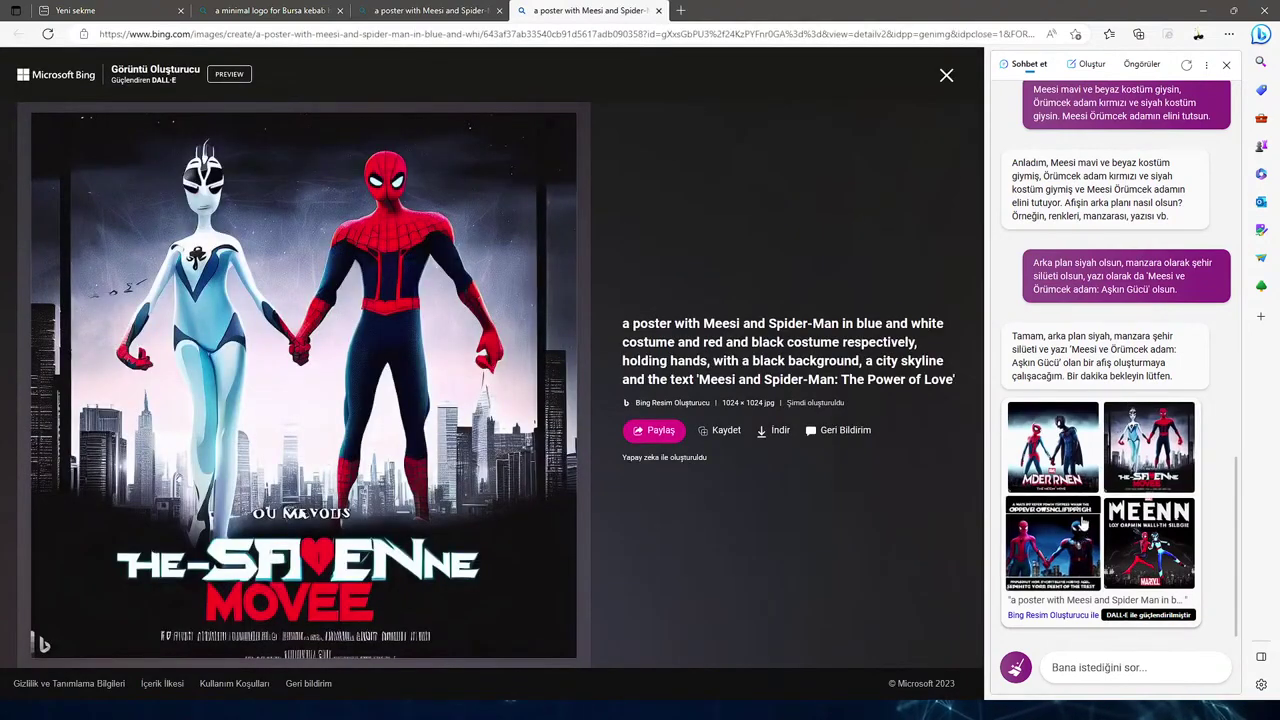
left_click(1050, 545)
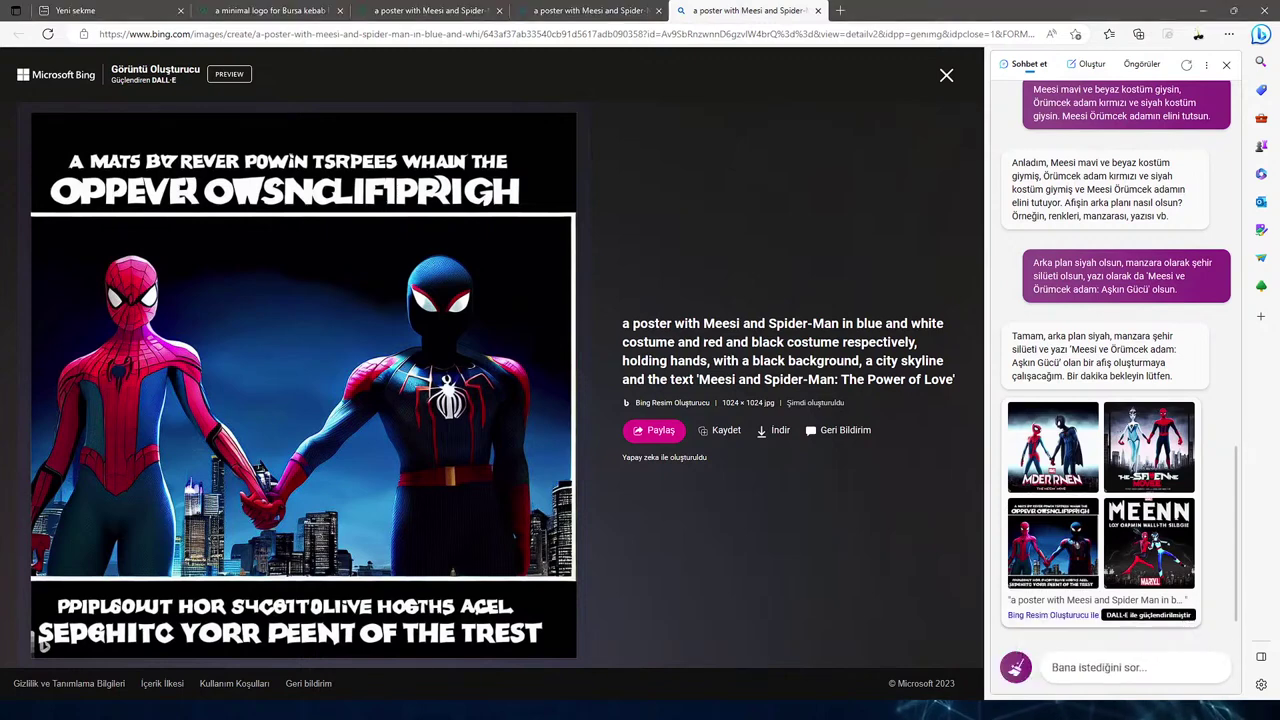
key("ctrl+w")
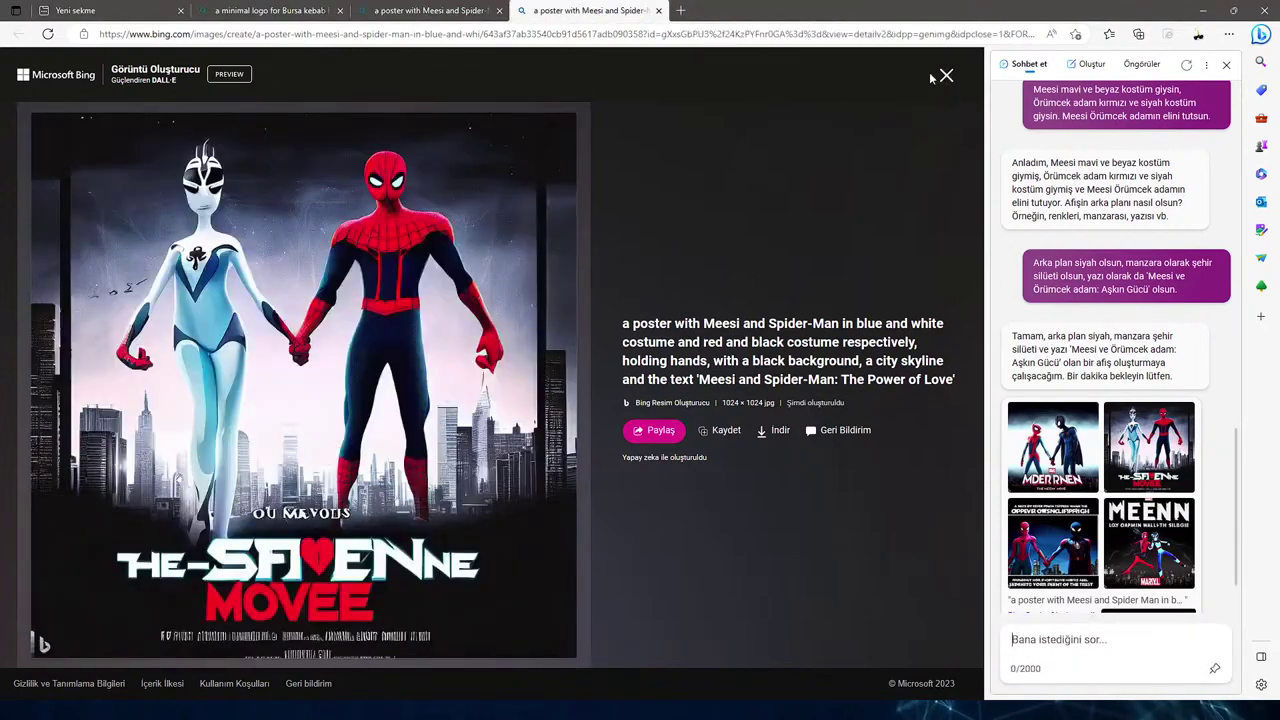
key("ctrl+w")
key("ctrl+w")
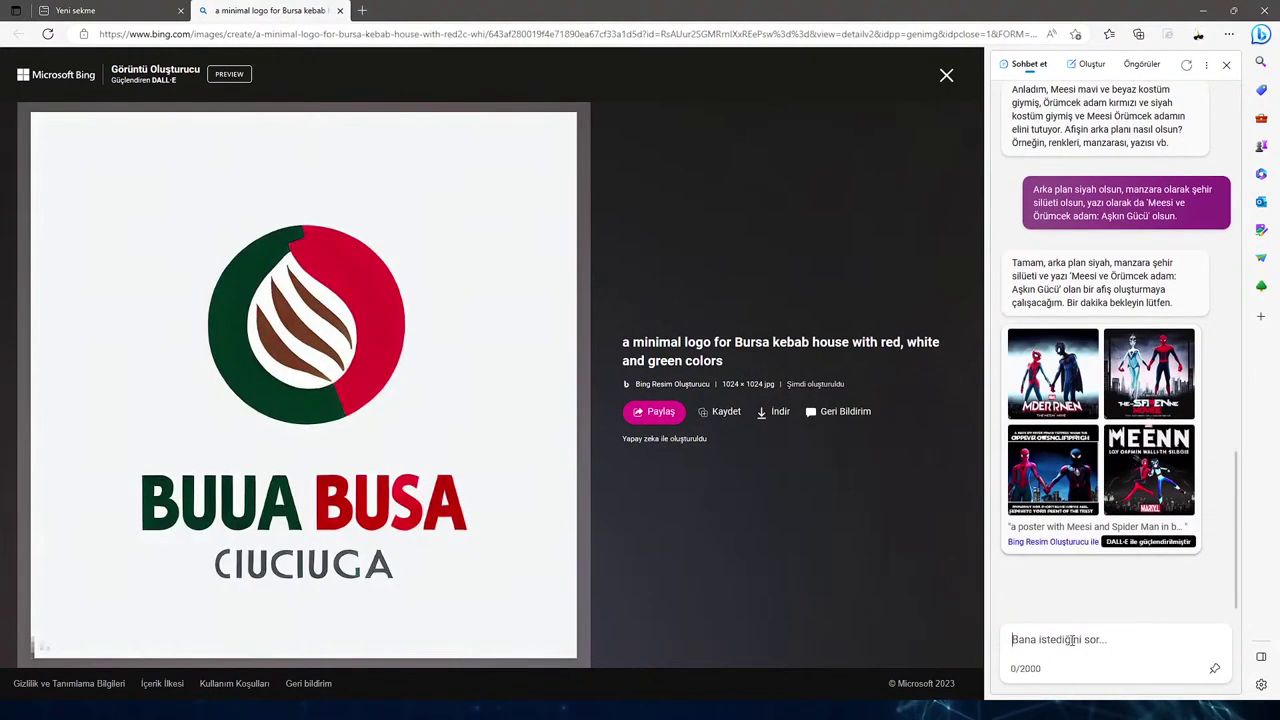
Write the beginning of a new chat request, "Ramazan bayramı temalı bir", without sending it.
type("Ram")
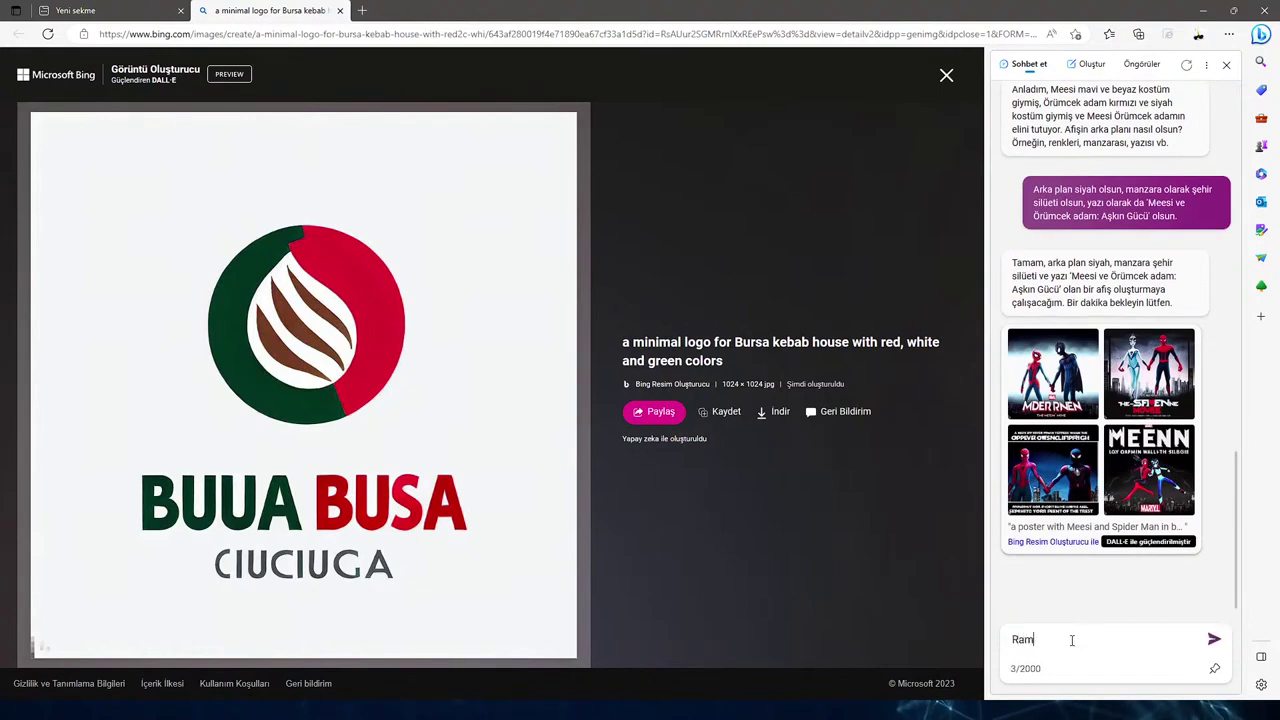
type("azan bayra")
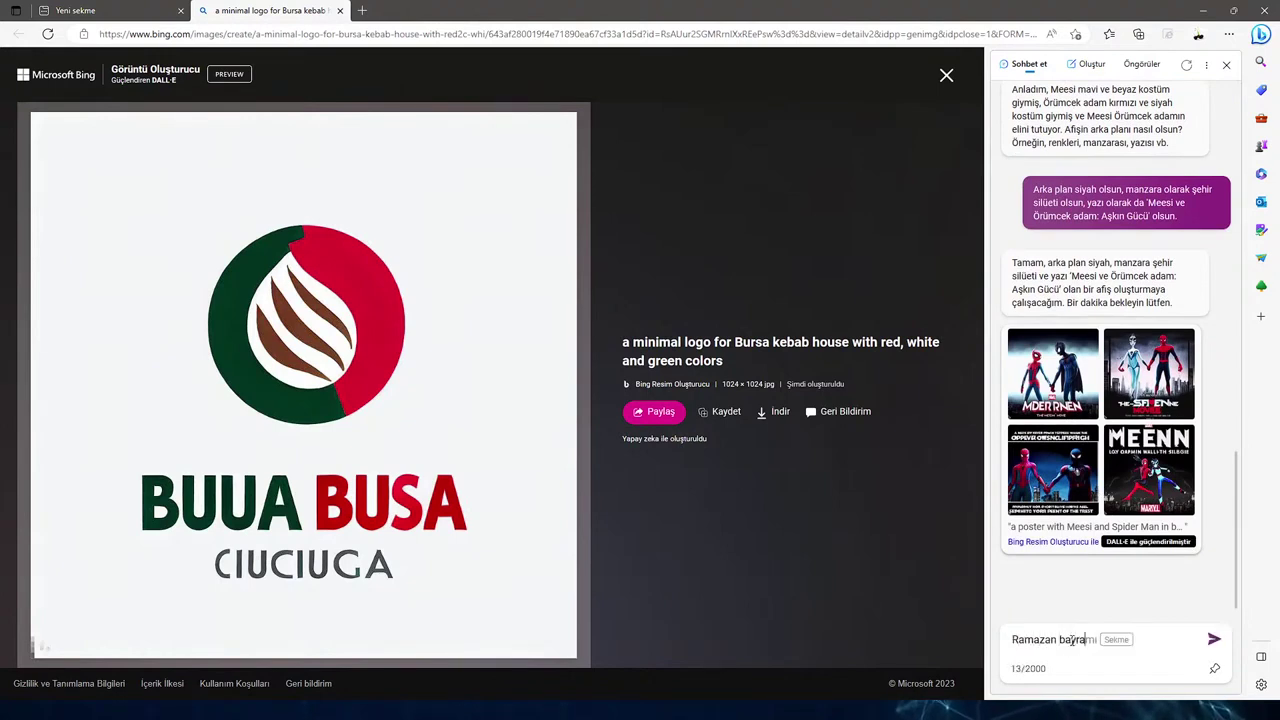
type("mı temalı")
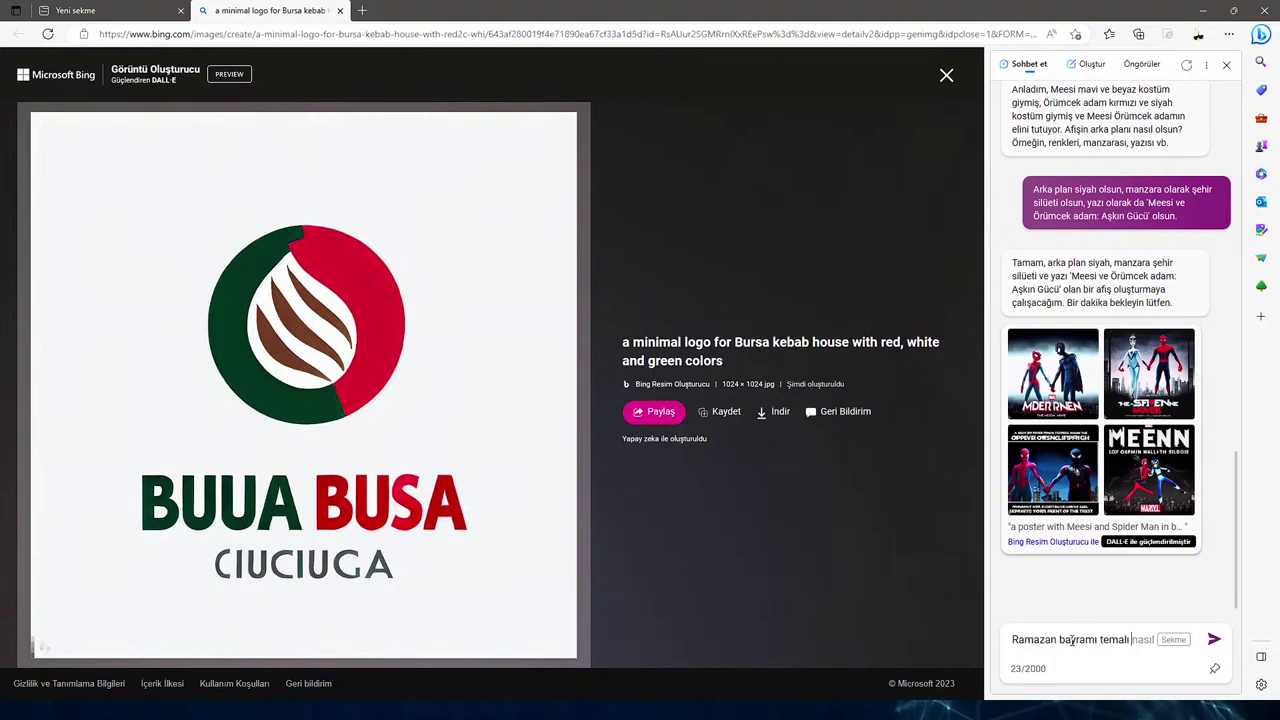
type("nir kart")
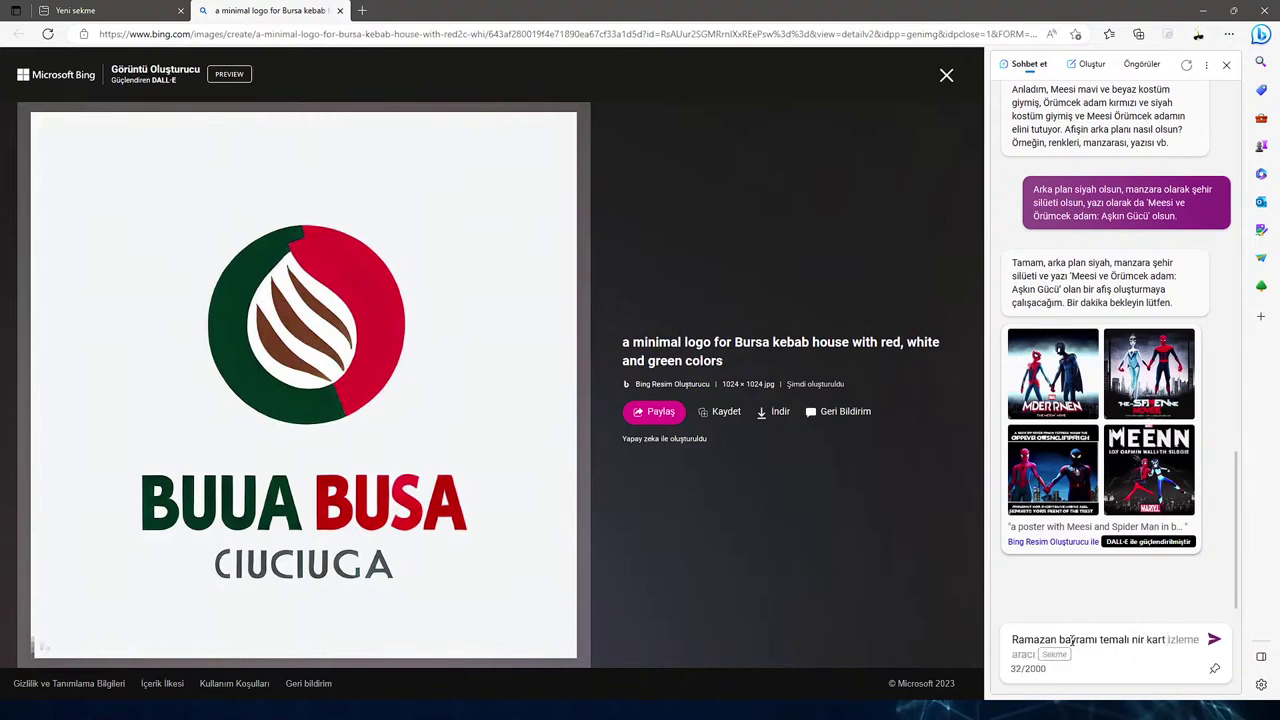
key("BackSpace")
key("BackSpace")
key("BackSpace")
key("BackSpace")
key("BackSpace")
key("BackSpace")
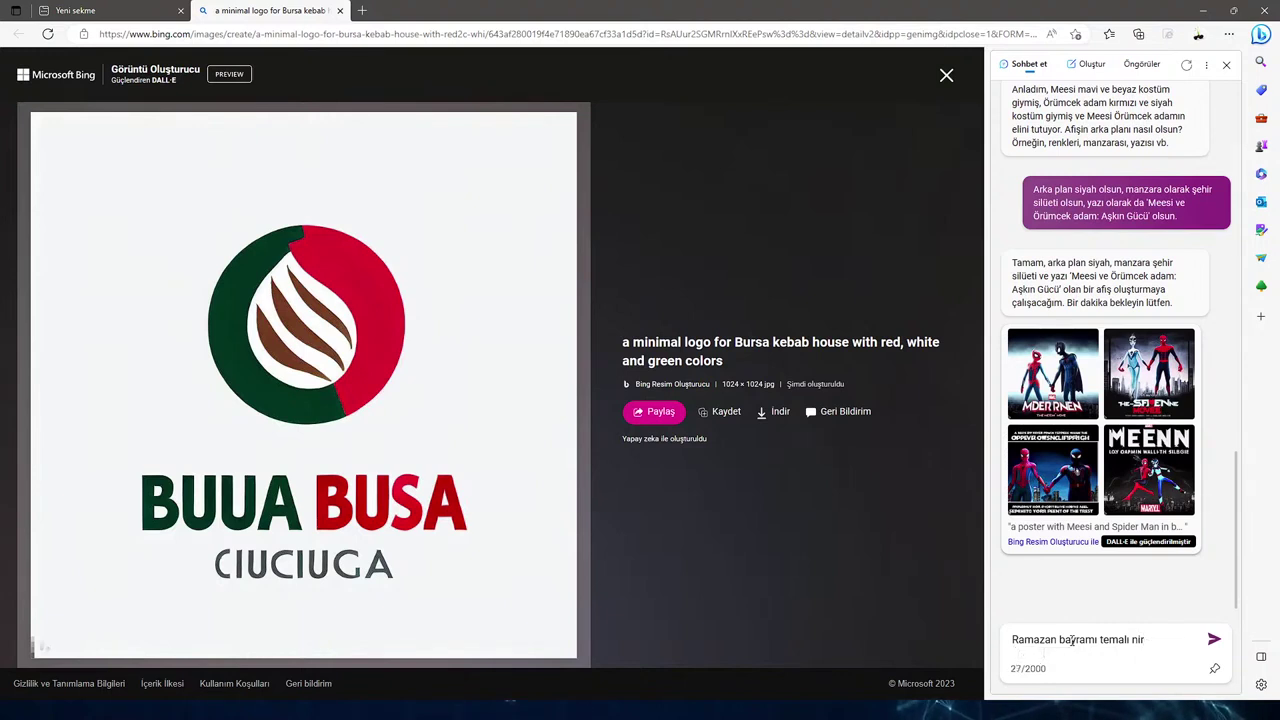
key("BackSpace")
key("BackSpace")
key("BackSpace")
type("bir ")
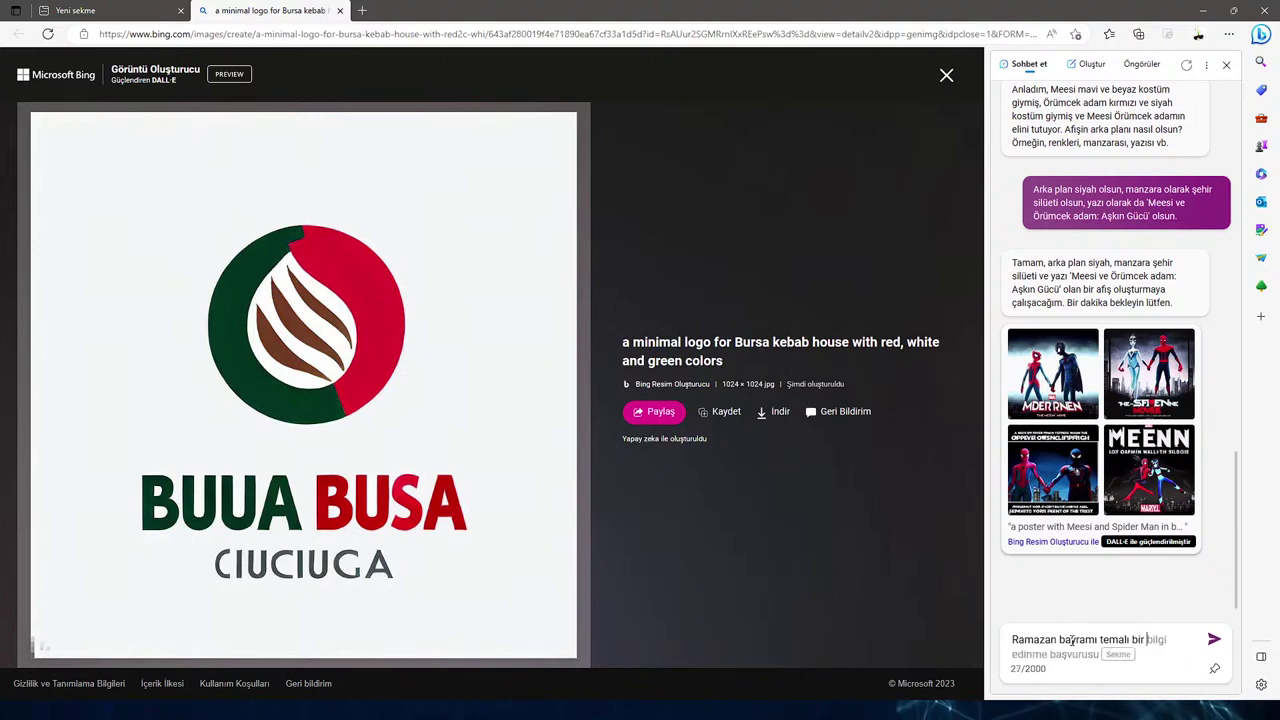
Put "3 boyutlu" at the start of the Ramazan bayramı request and finish it with "aifş yap".
type("3boyu")
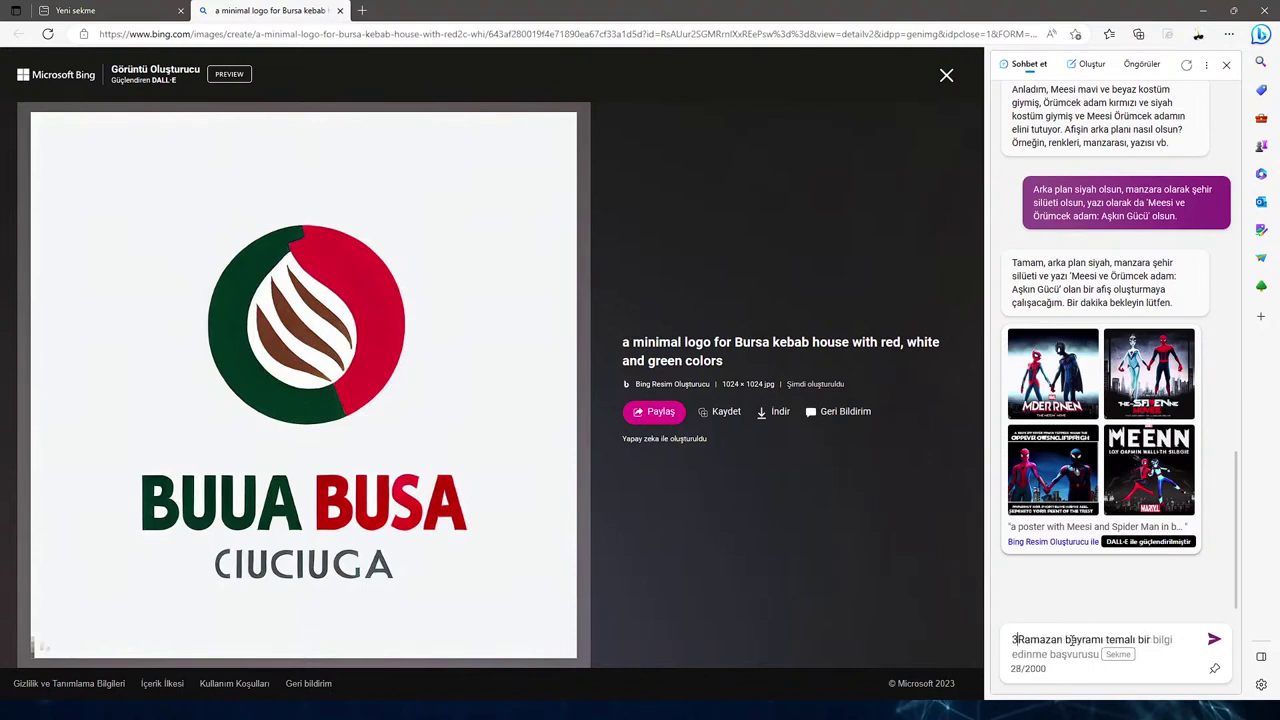
type("tlu ")
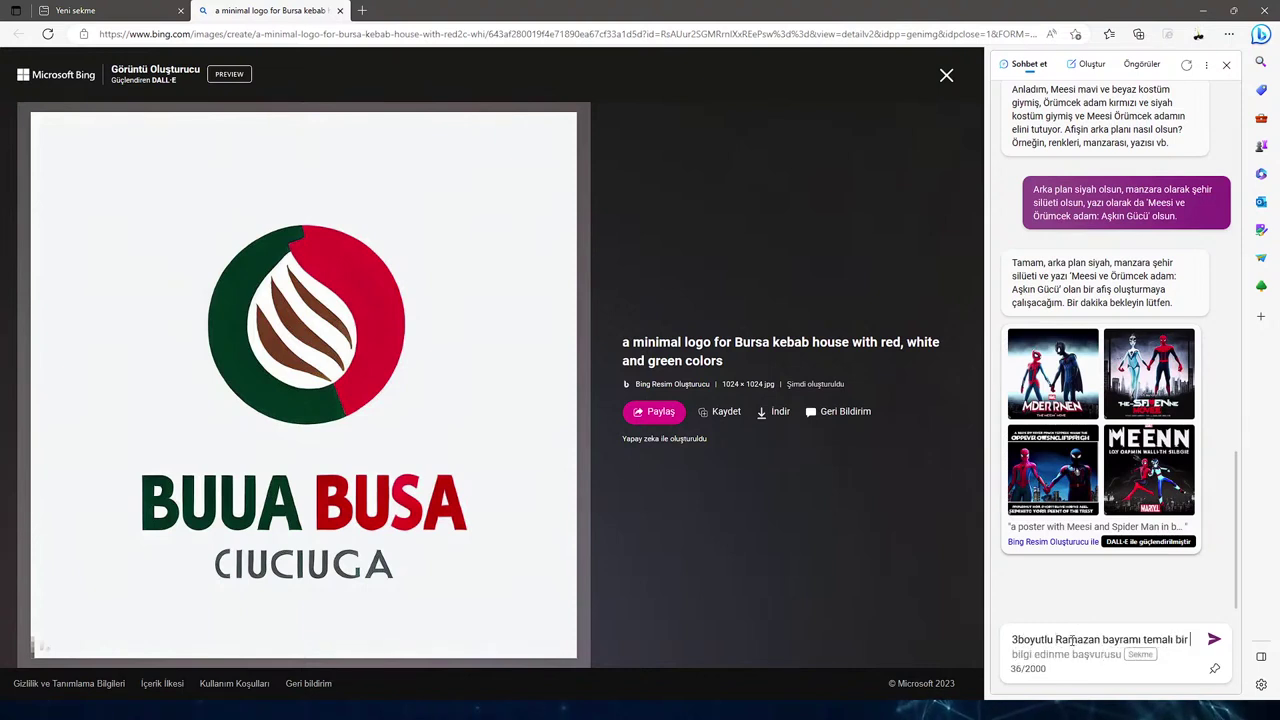
type("aifş yap")
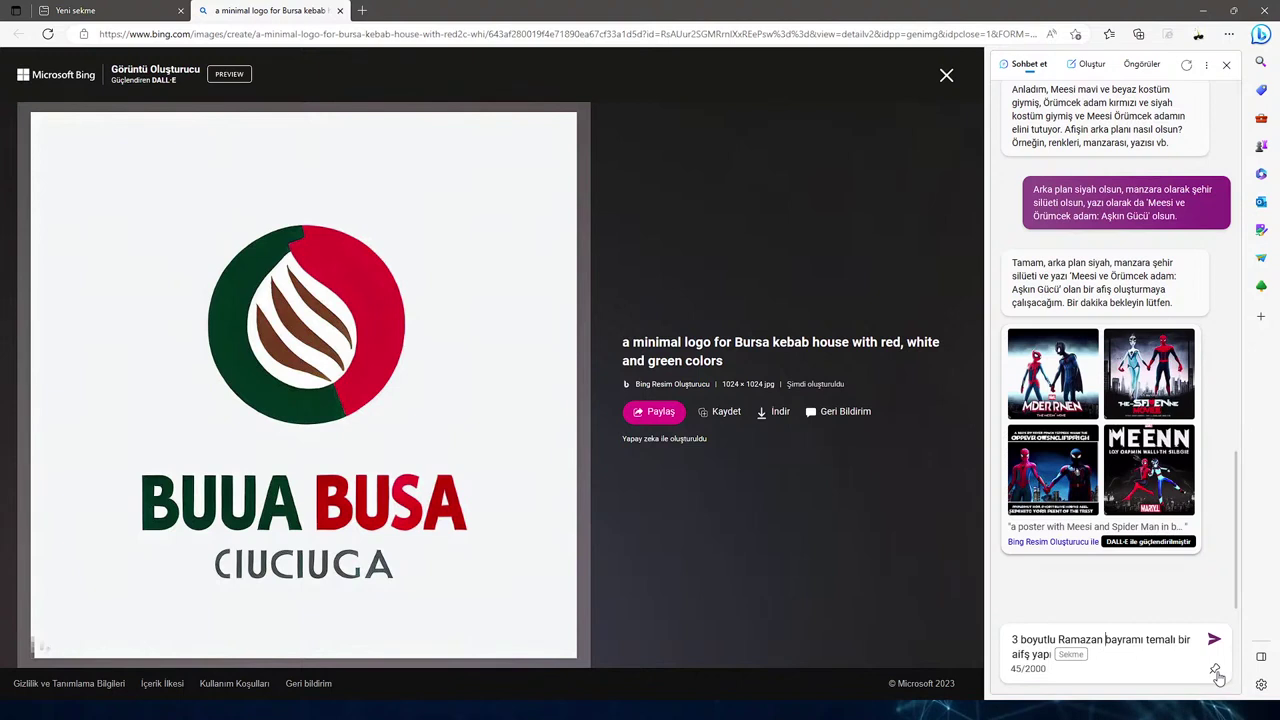
Insert "düşük poligonlu" before "Ramazan" in the poster request and send the message.
key("ctrl+Left")
type("düşük ")
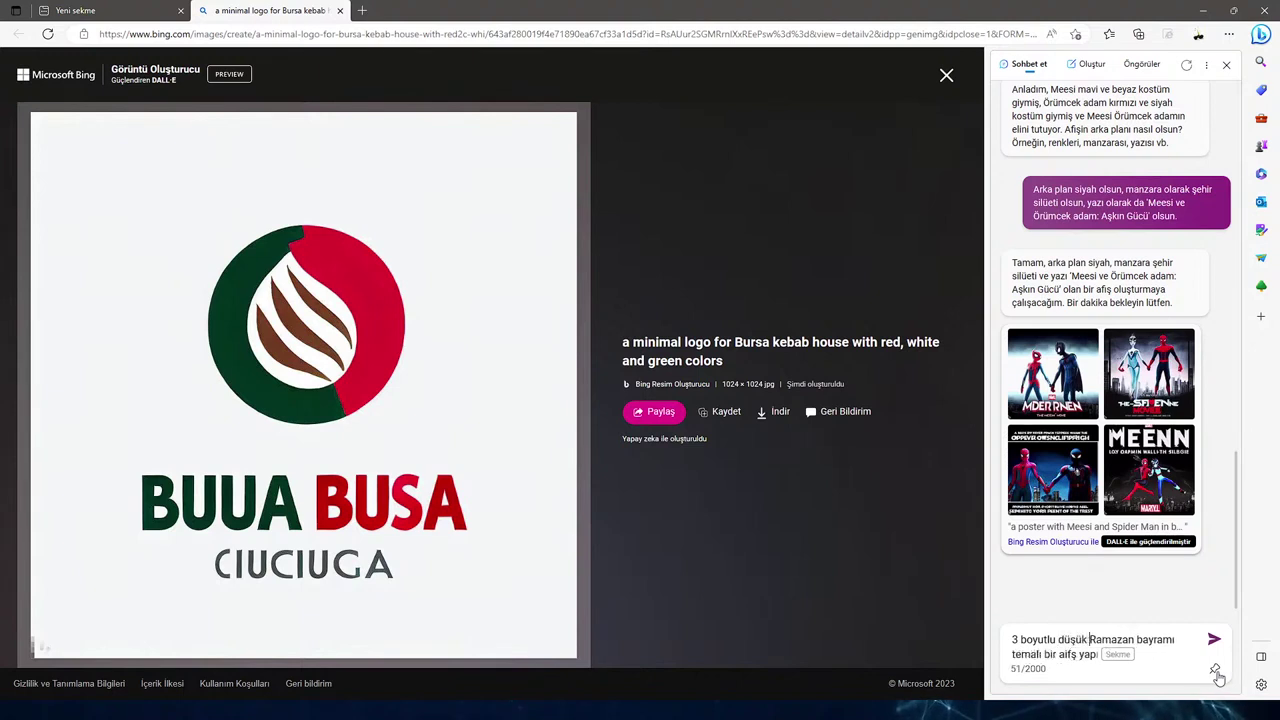
type("poligo")
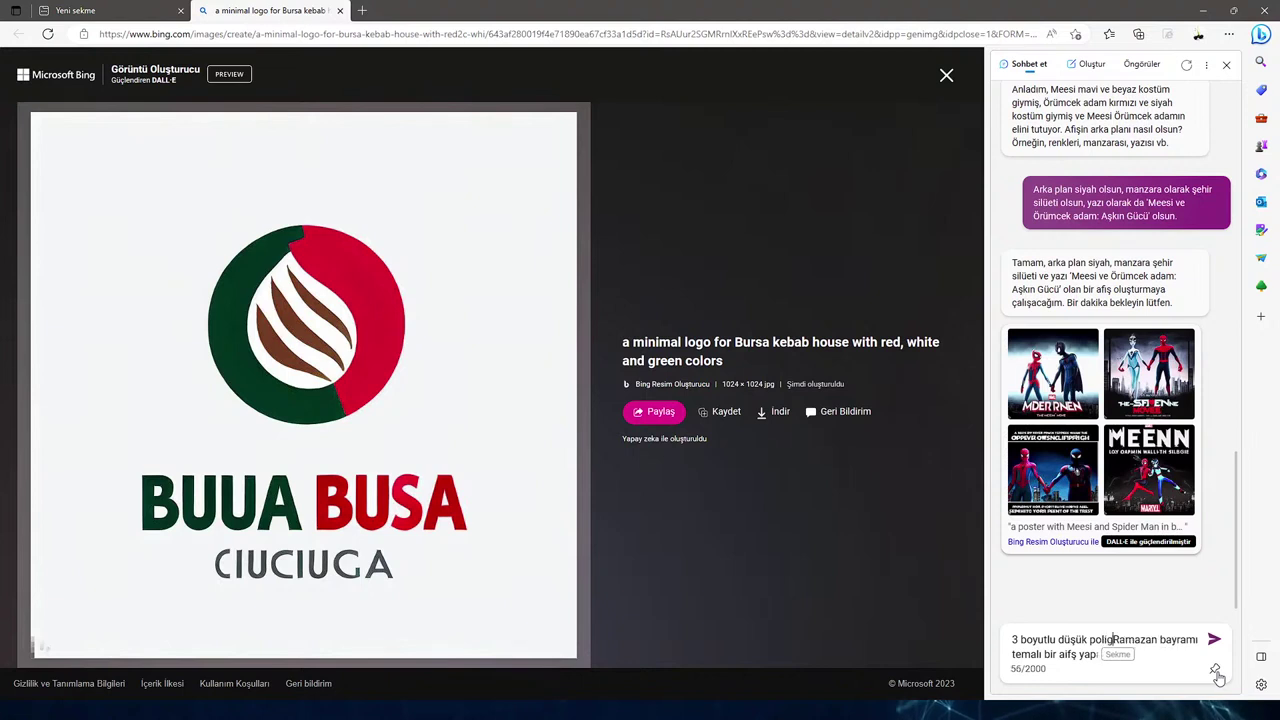
type("nlu")
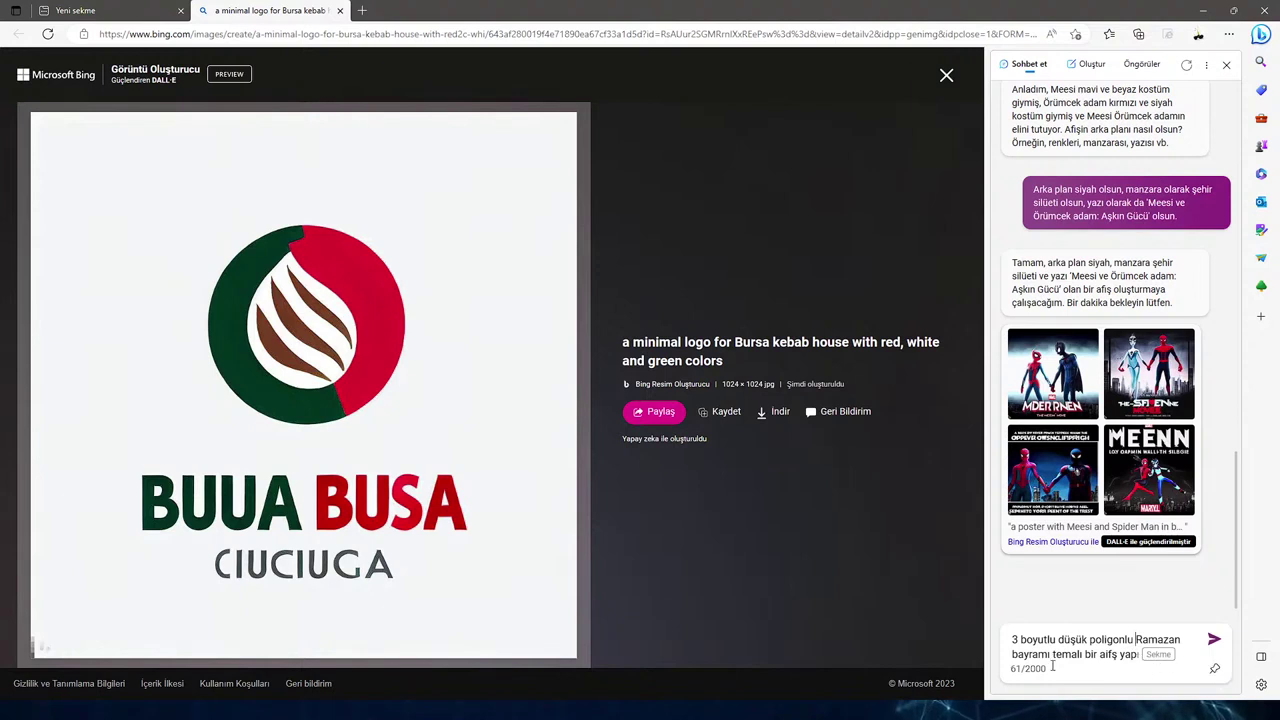
left_click(1213, 640)
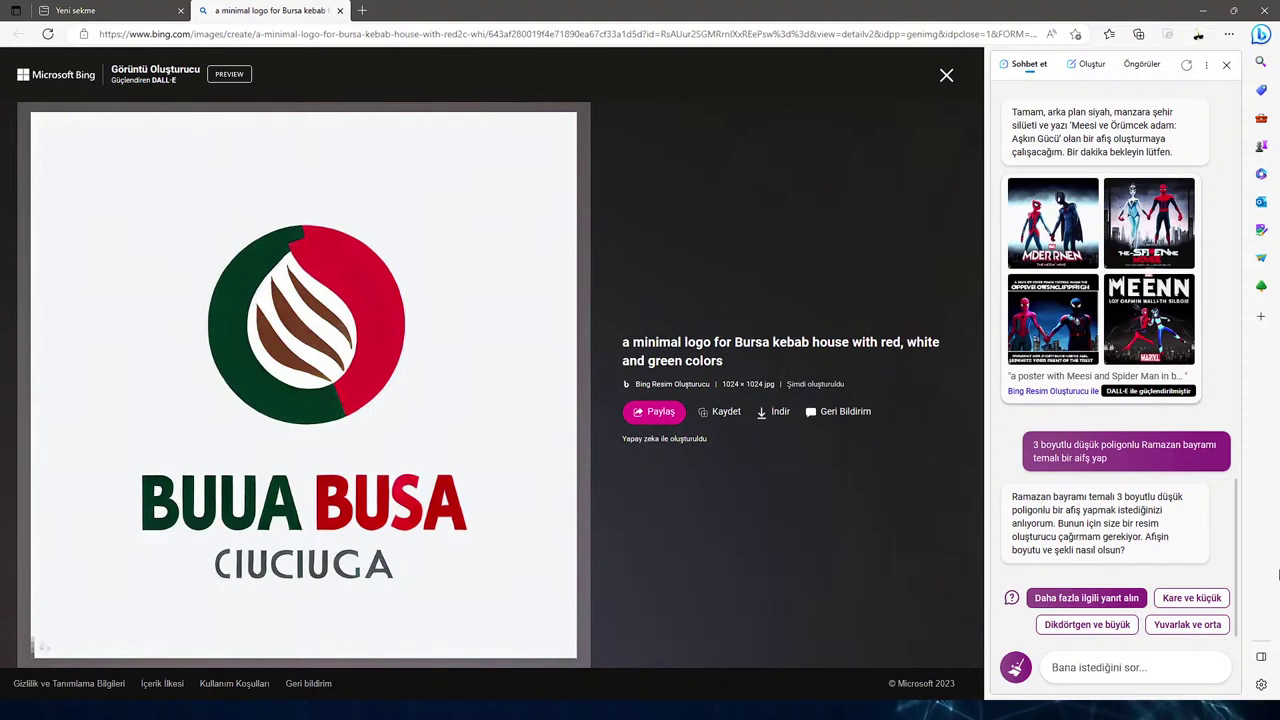
Answer the poster questions with the suggestions "Dikdörtgen ve büyük" and the blue and white colours, hiding the browser sidebar in between.
left_click(1118, 625)
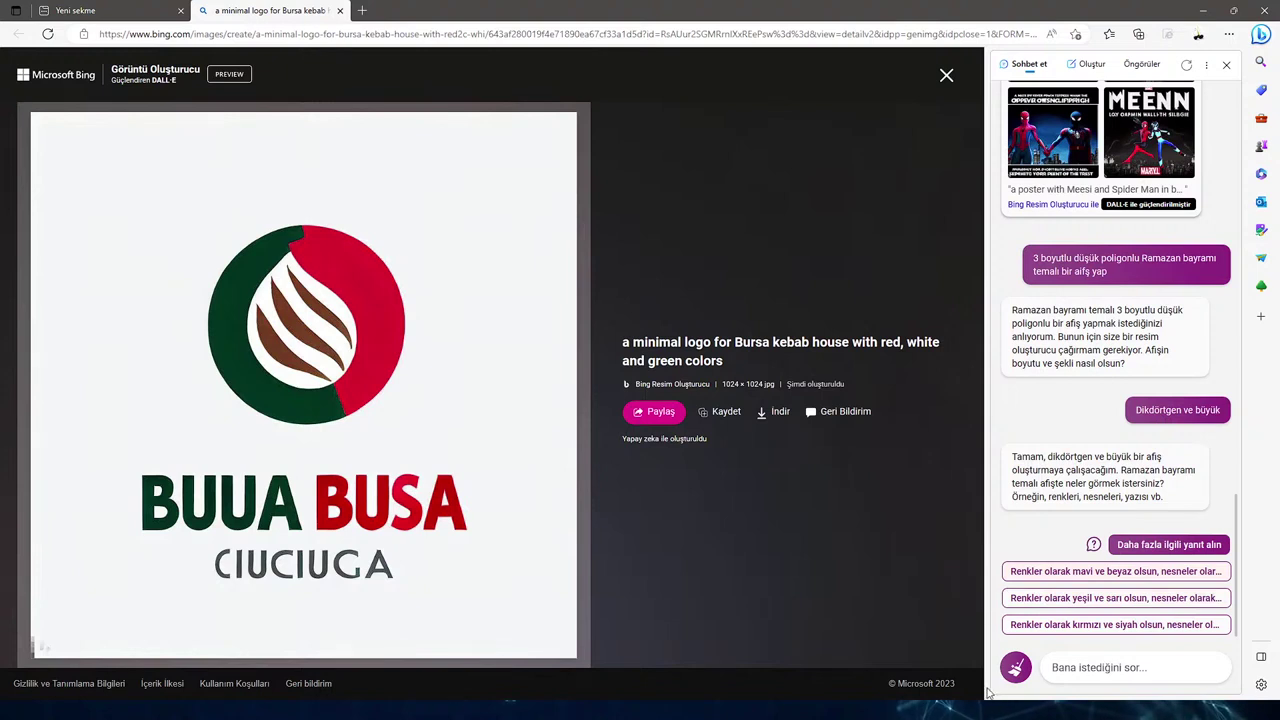
left_click(1261, 656)
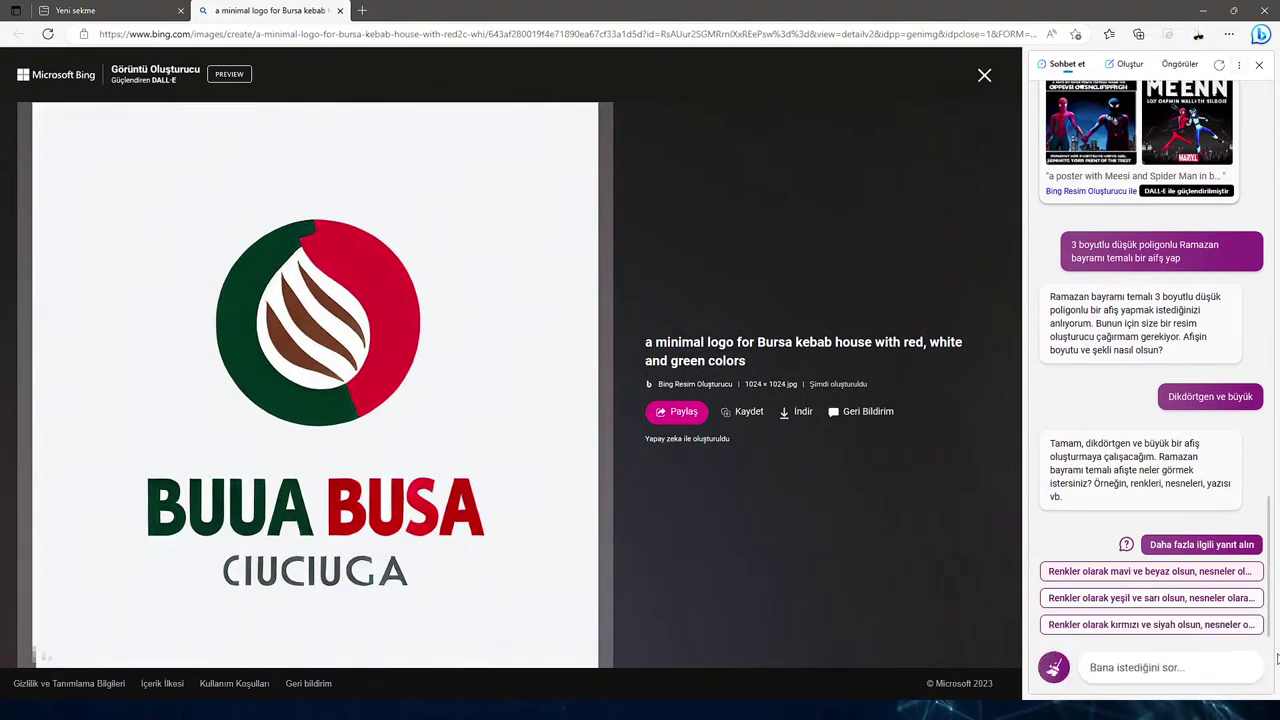
left_click(1166, 667)
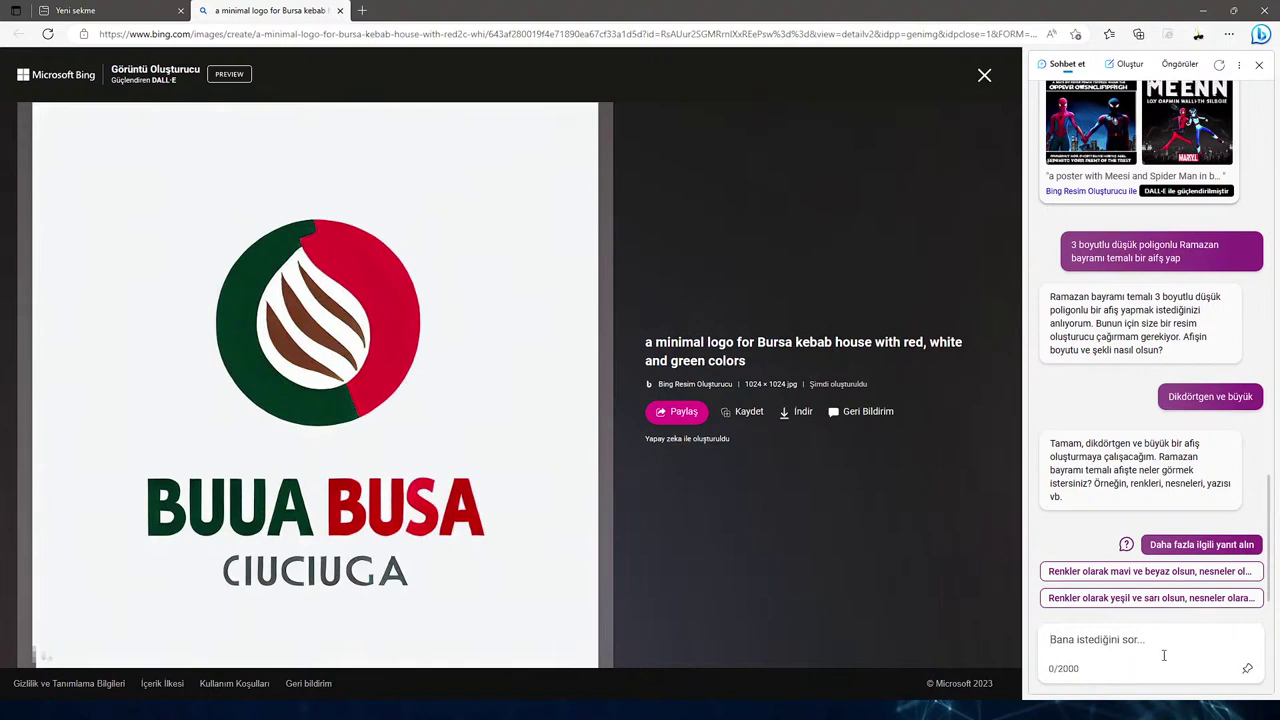
left_click(1160, 572)
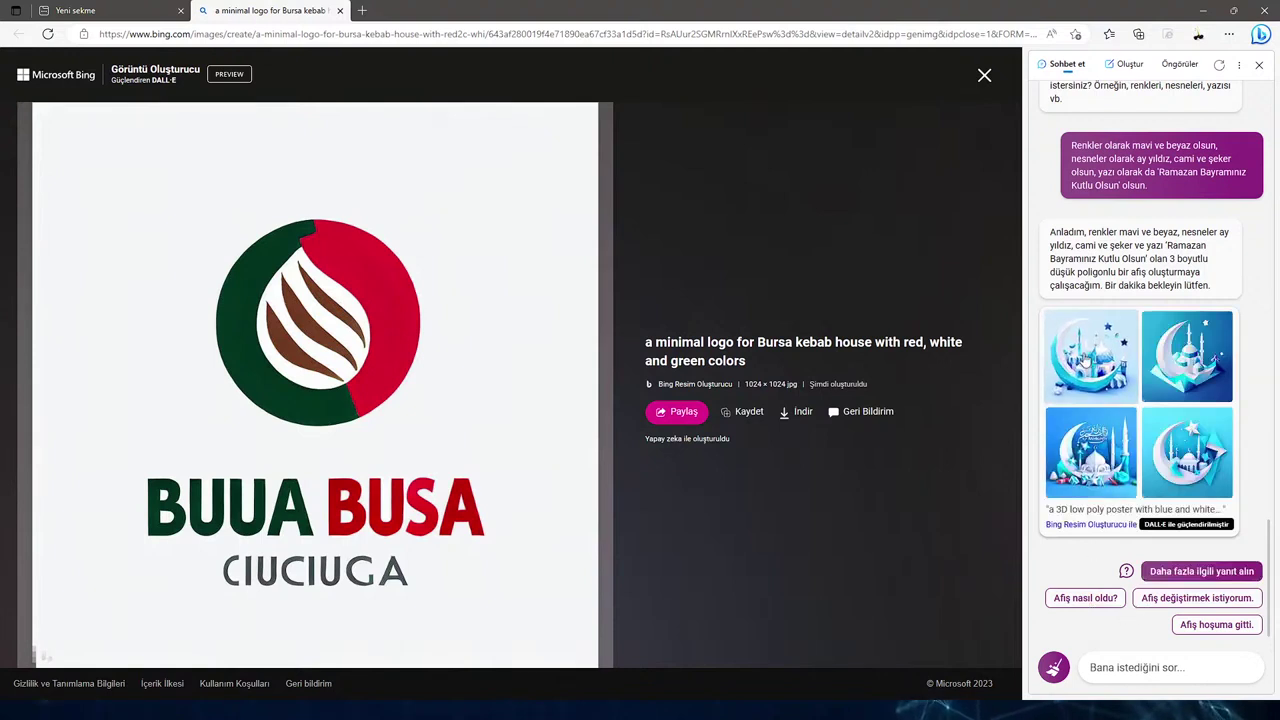
View the first three generated Ramazan bayramı posters at full size, and close their pages along with the kebab logo page.
left_click(1086, 358)
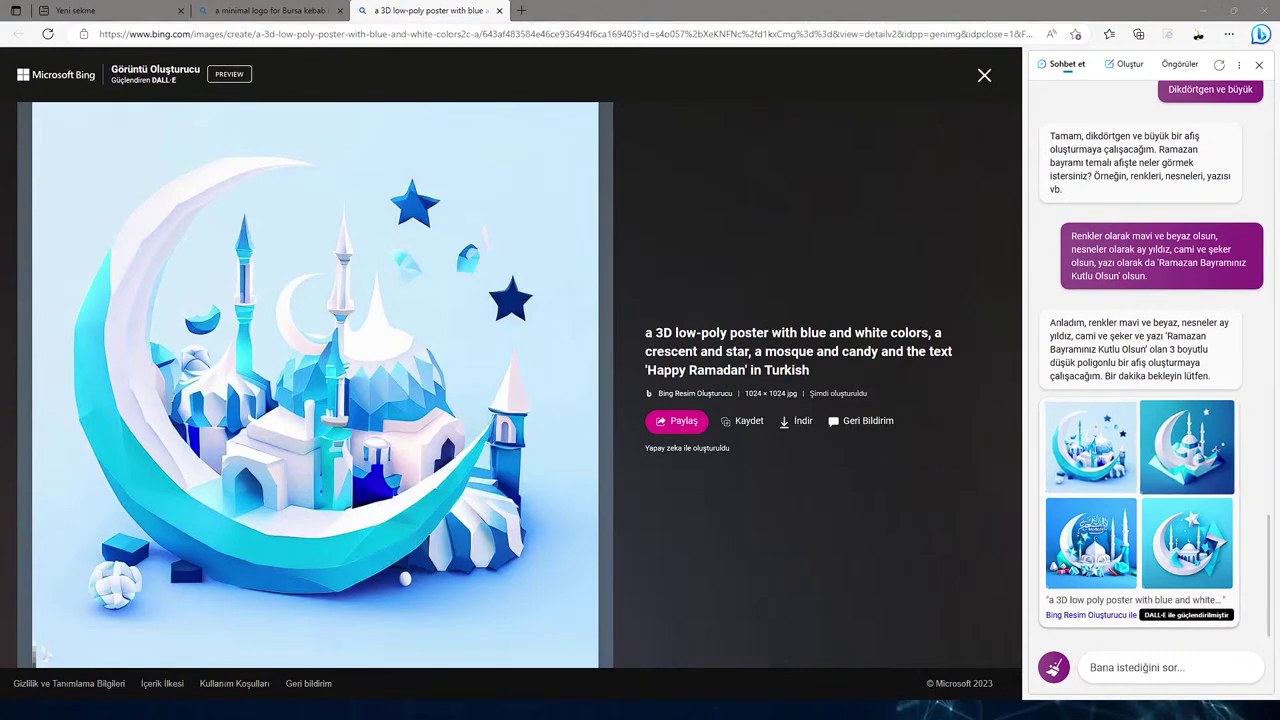
left_click(1187, 447)
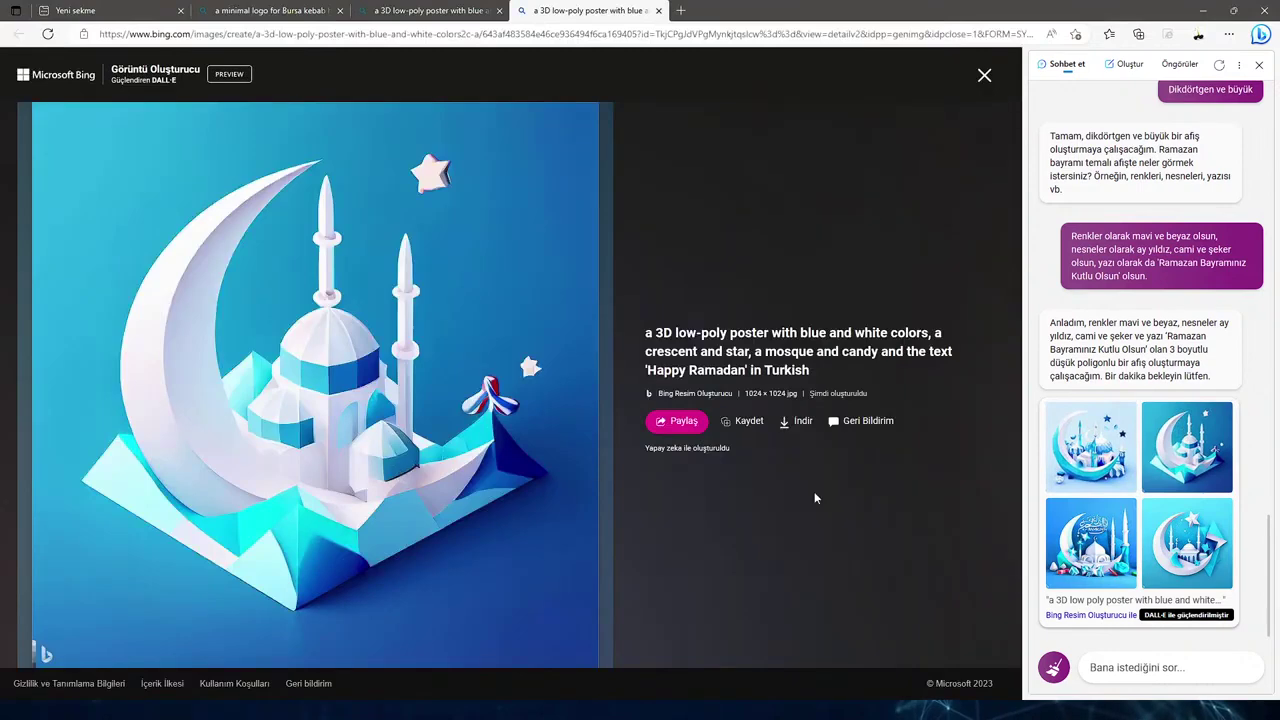
left_click(1093, 540)
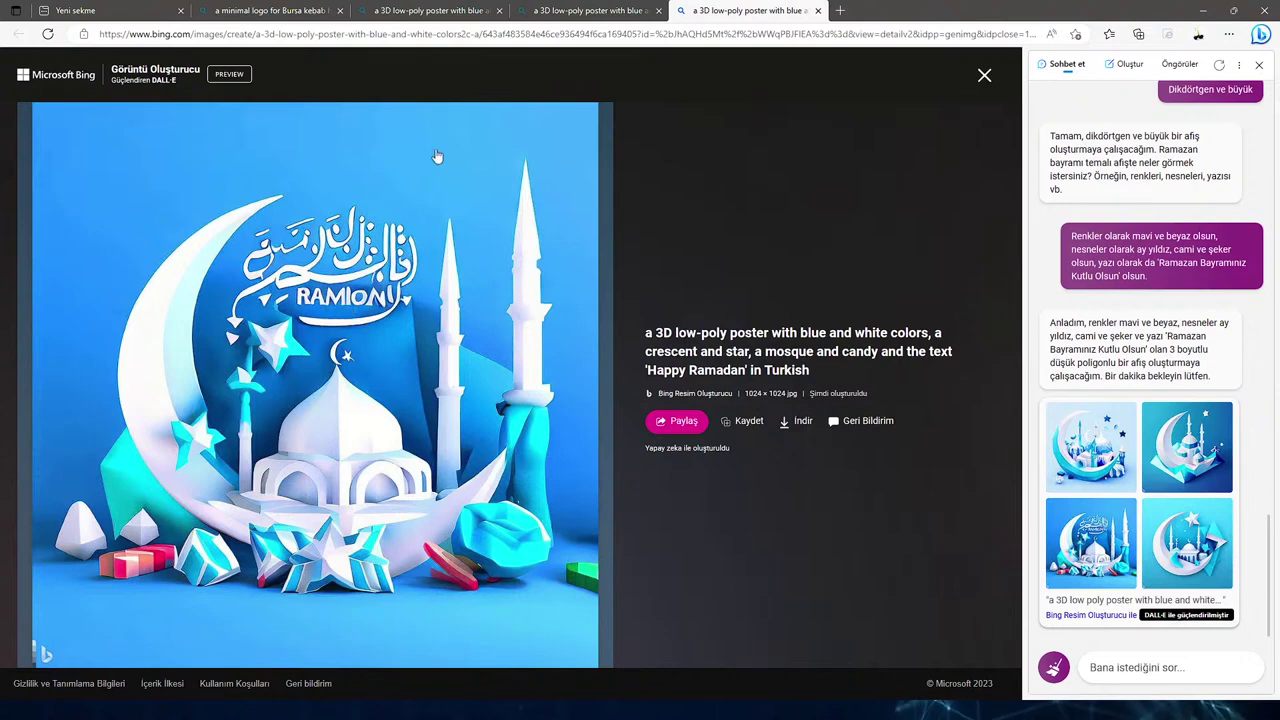
left_click(818, 10)
left_click(659, 11)
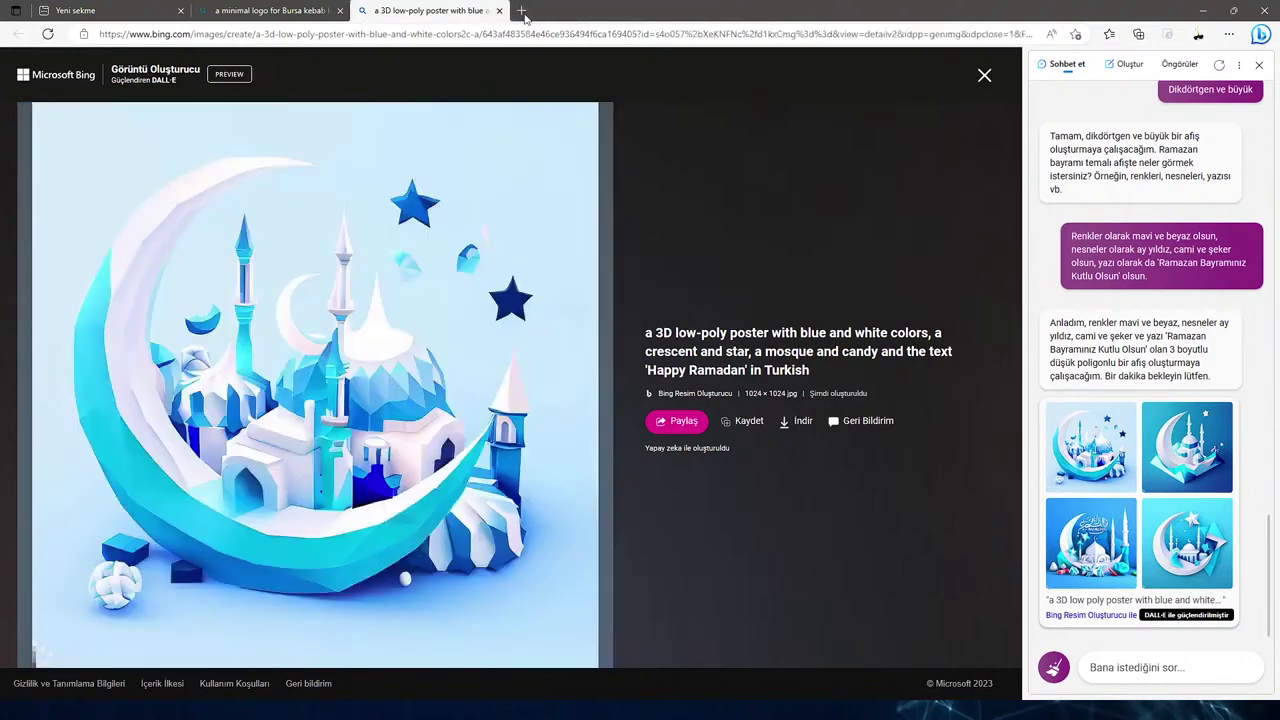
left_click(499, 10)
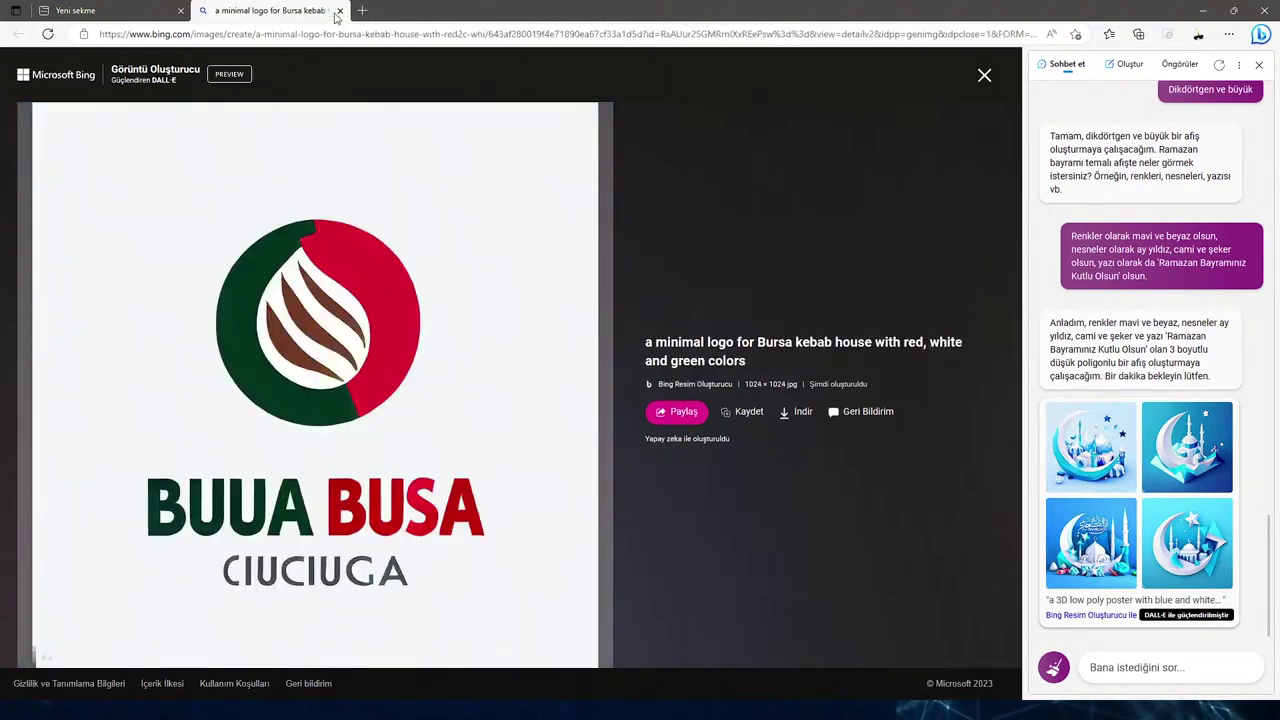
left_click(339, 11)
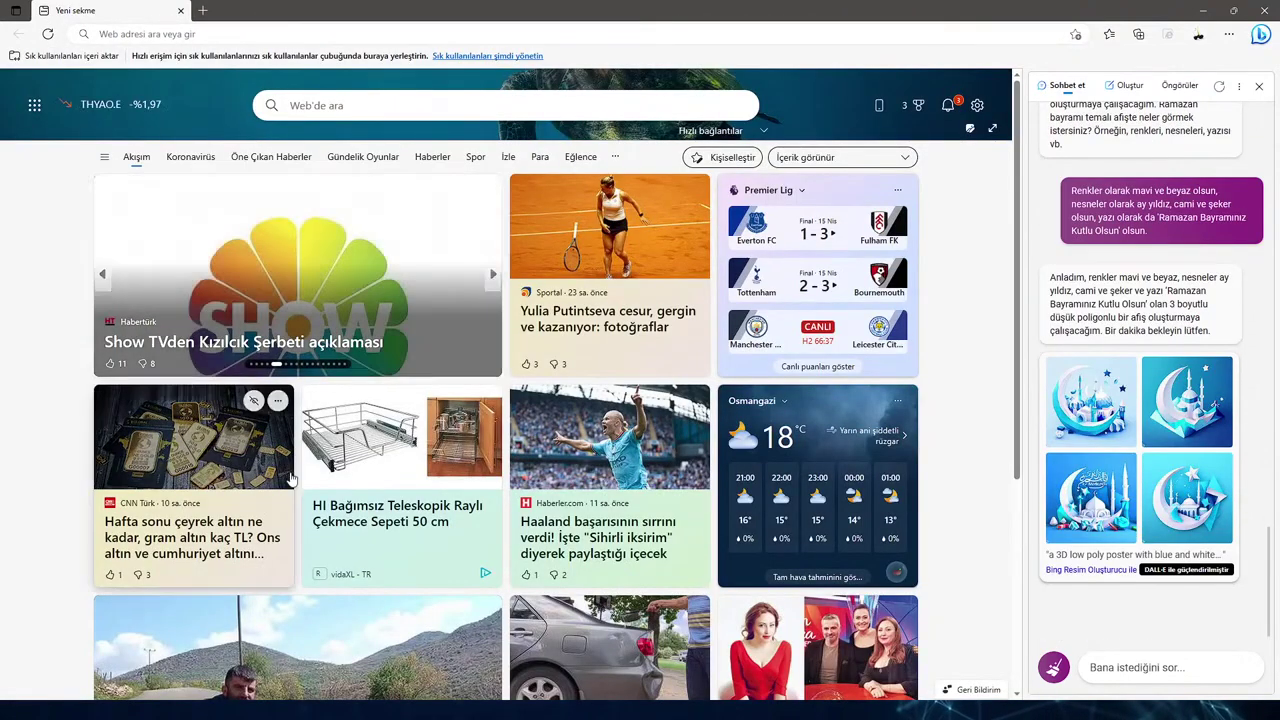
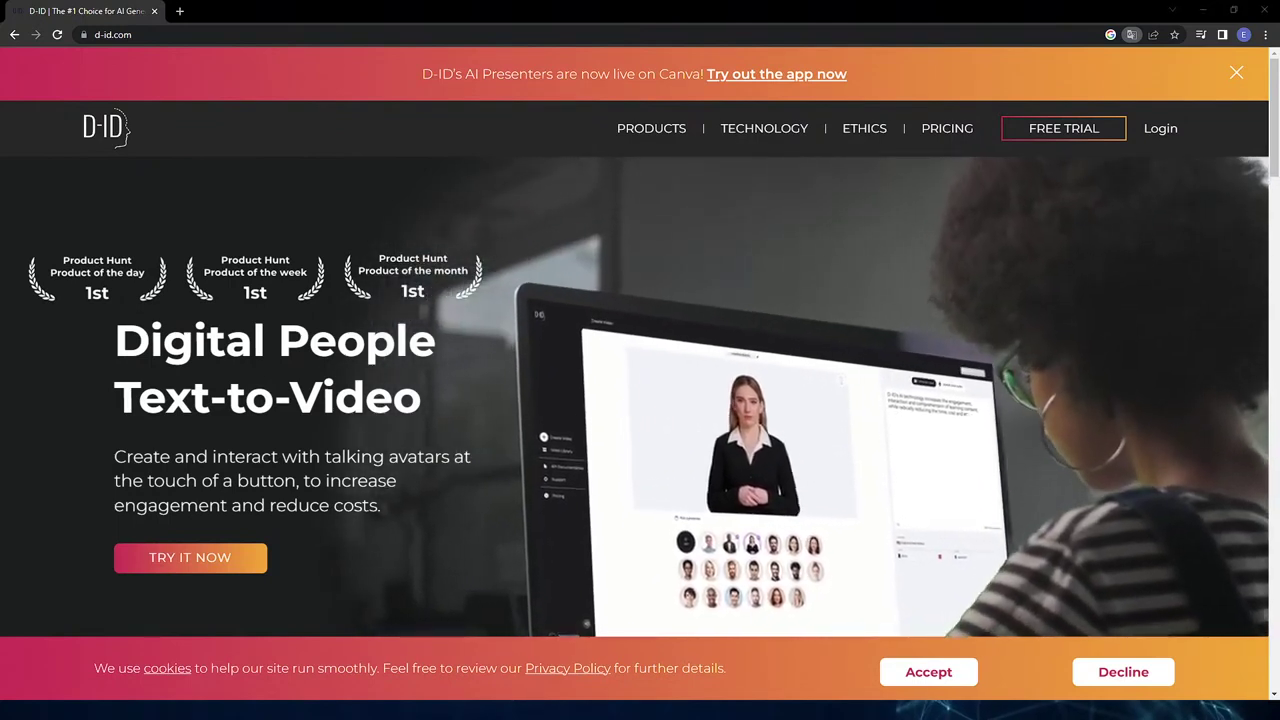
Log in to D-ID from its homepage in Chrome and start creating a new video.
left_click(1160, 130)
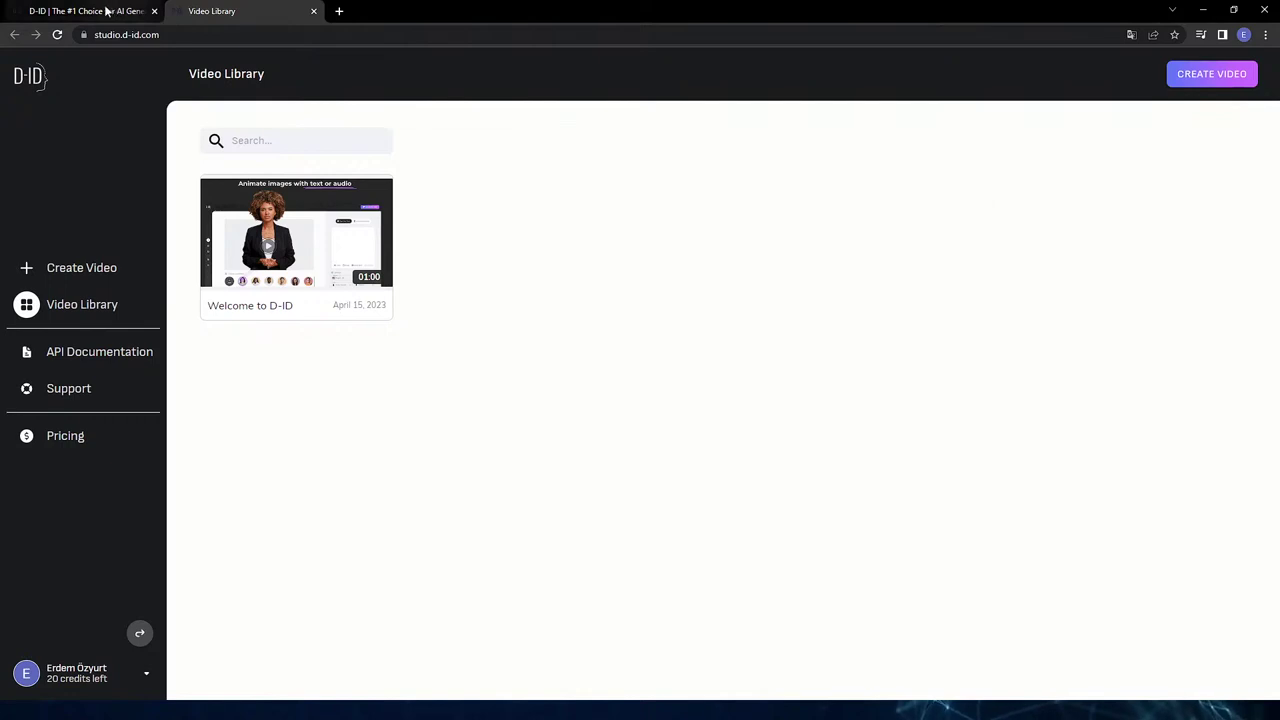
mouse_move(310, 296)
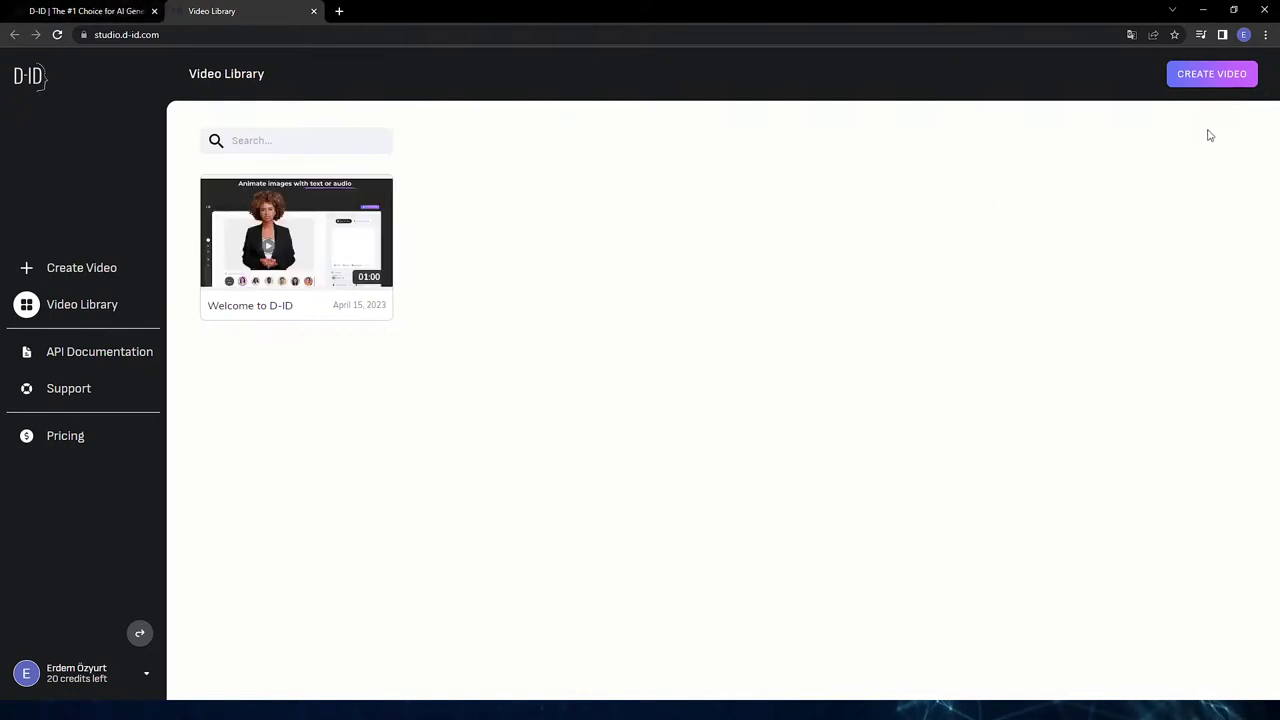
left_click(1231, 77)
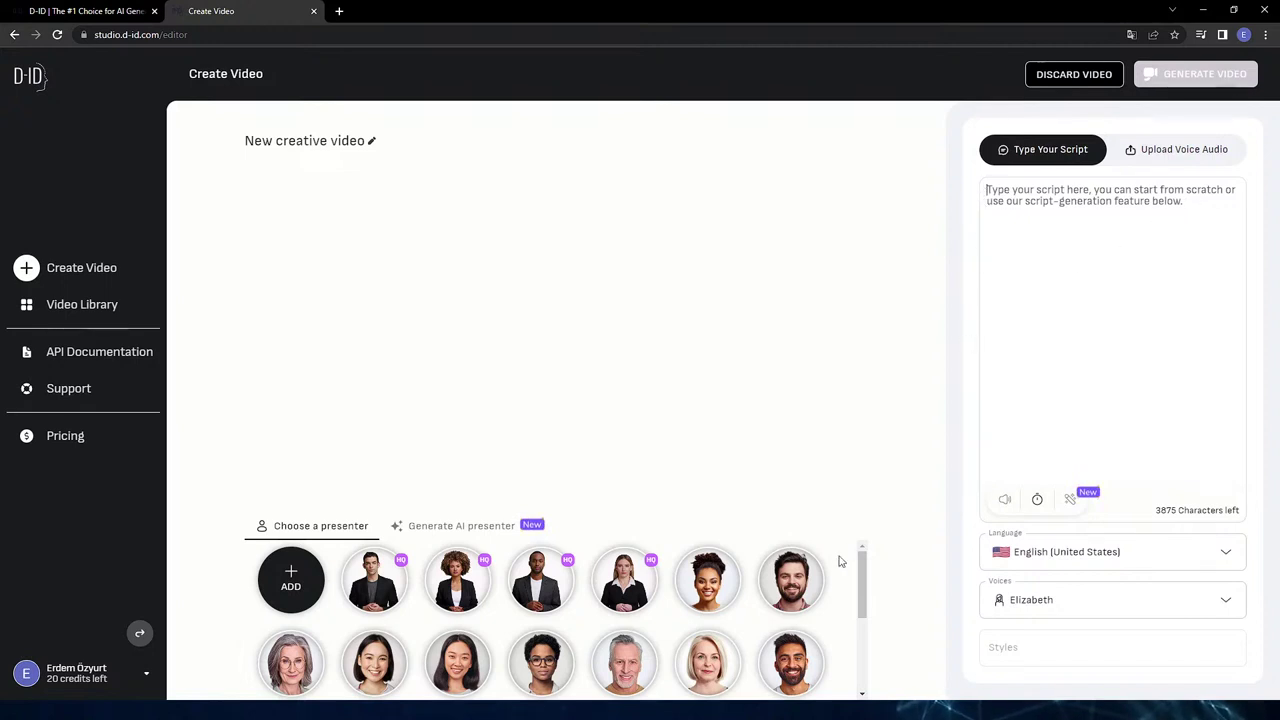
Look through the available presenters and choose the bearded man with curly black hair and glasses for the video.
scroll(705, 618, "down", 2)
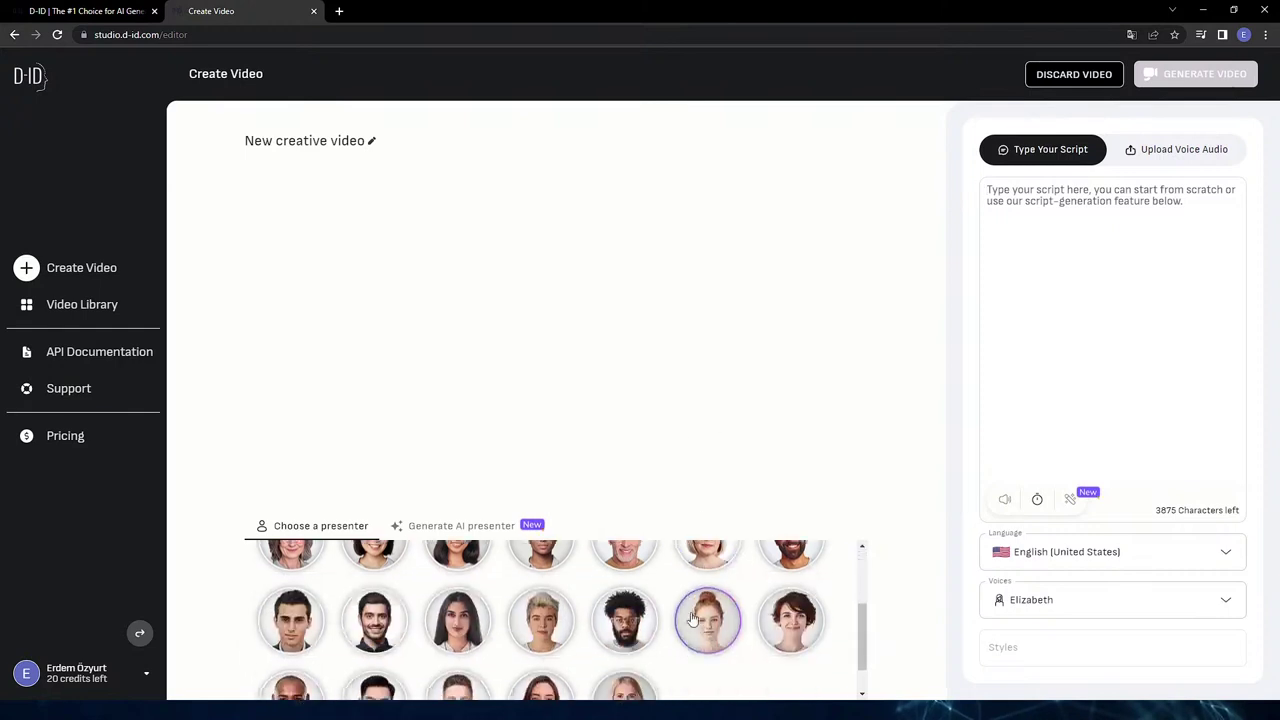
scroll(705, 618, "up", 2)
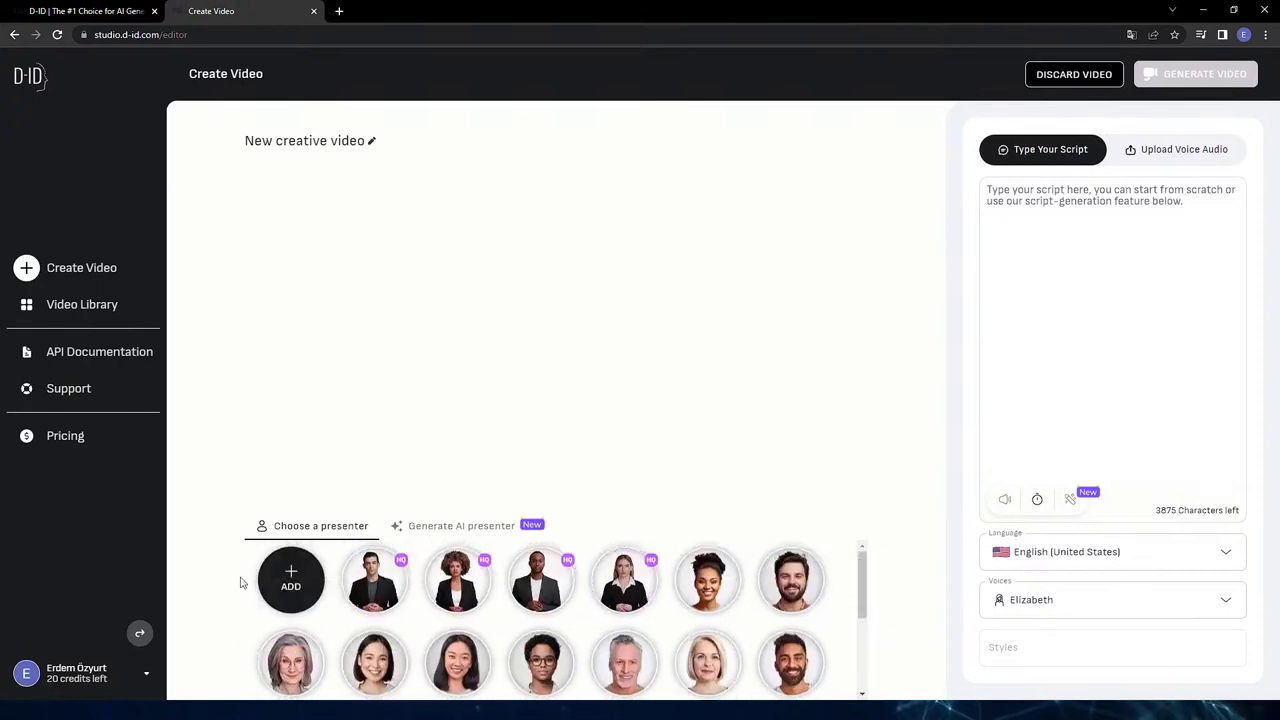
mouse_move(288, 581)
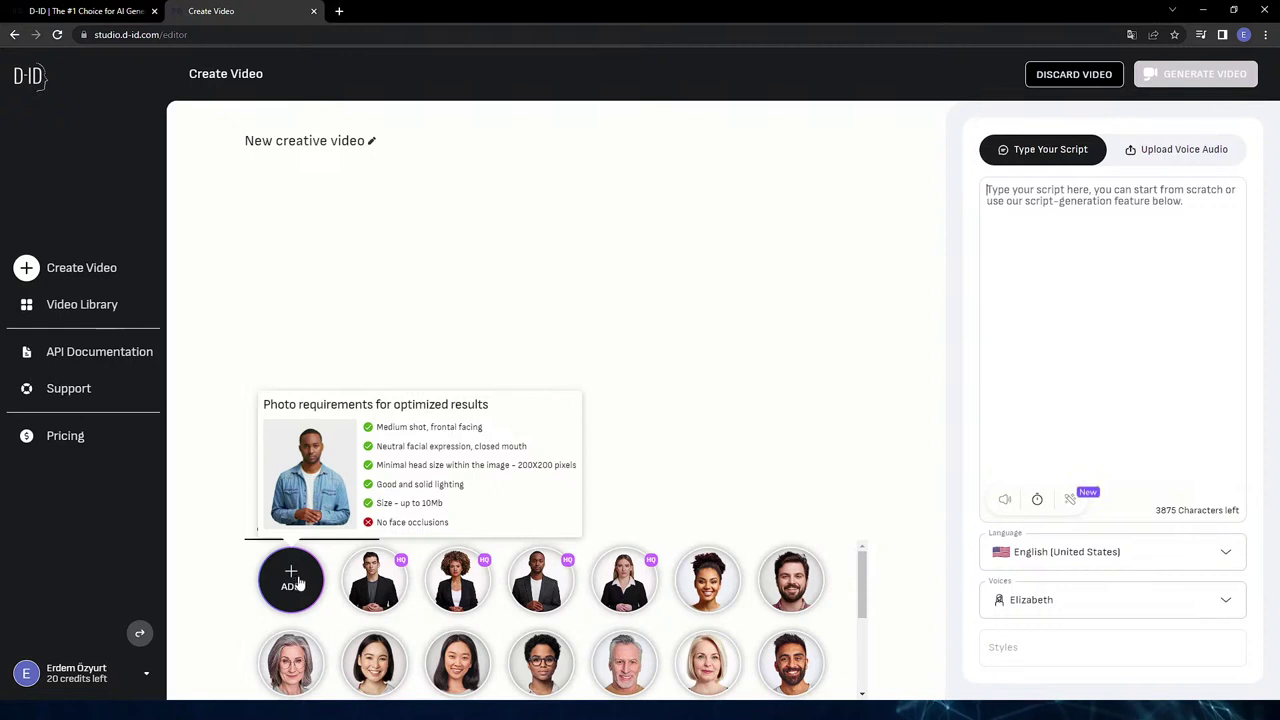
scroll(636, 598, "down", 5)
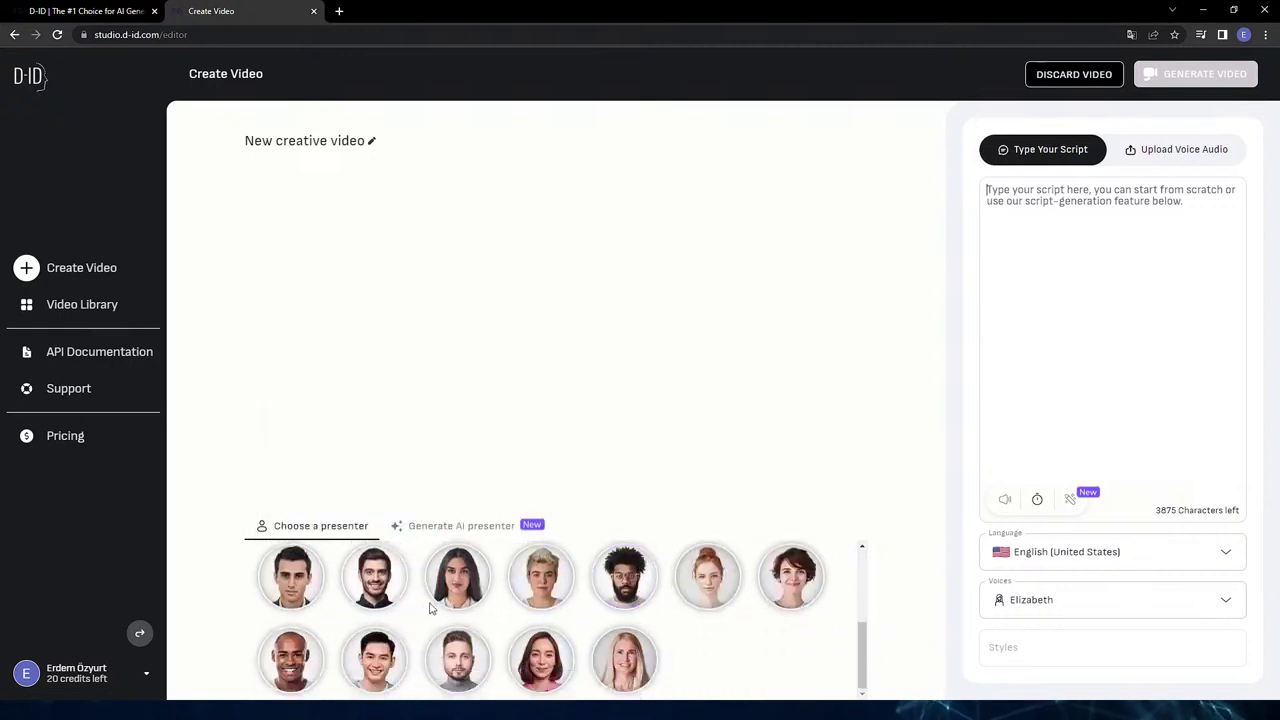
scroll(481, 585, "up", 1)
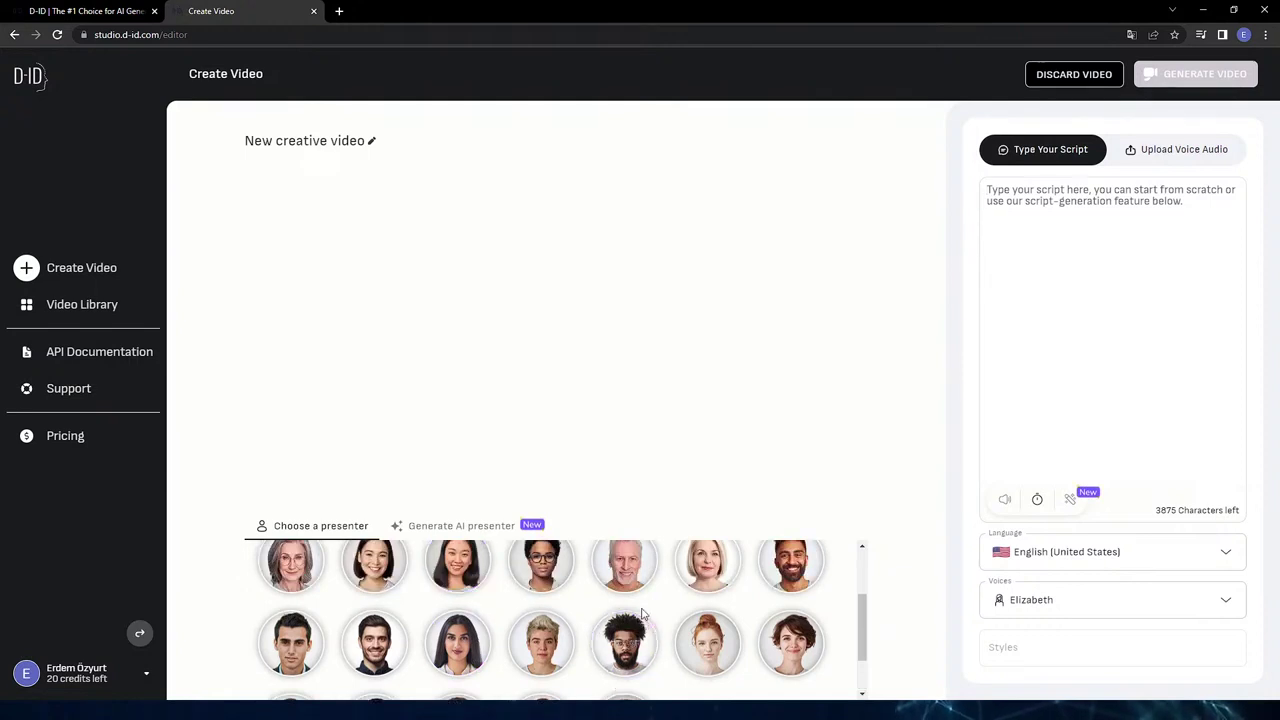
left_click(624, 643)
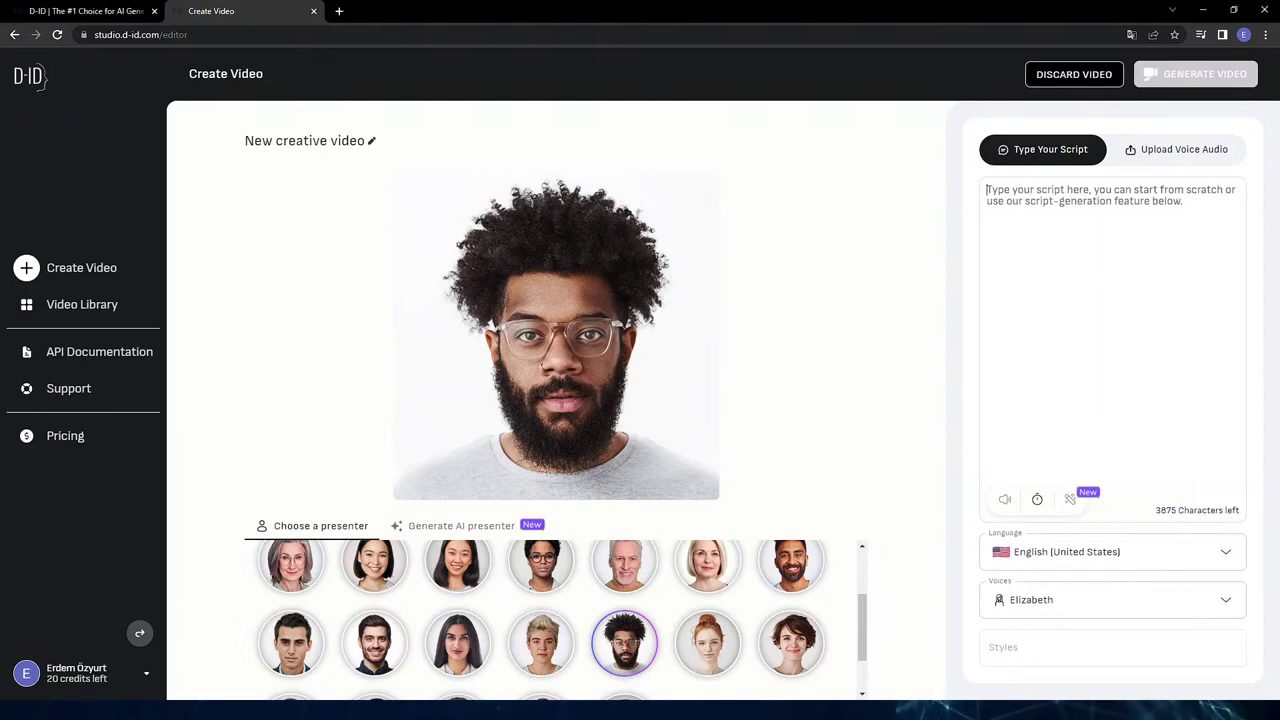
Enter "Merhaba" as the presenter's script, without a trailing comma.
left_click(1068, 200)
type("Merhaba")
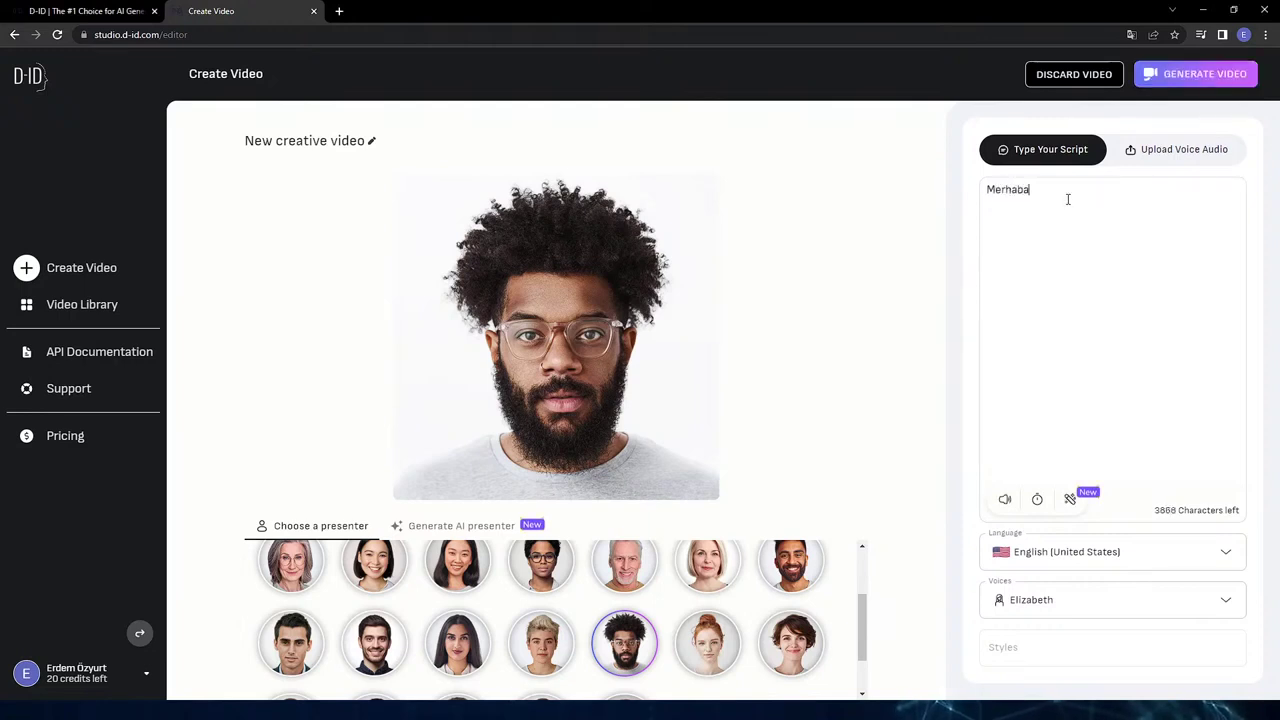
type(",")
key("BackSpace")
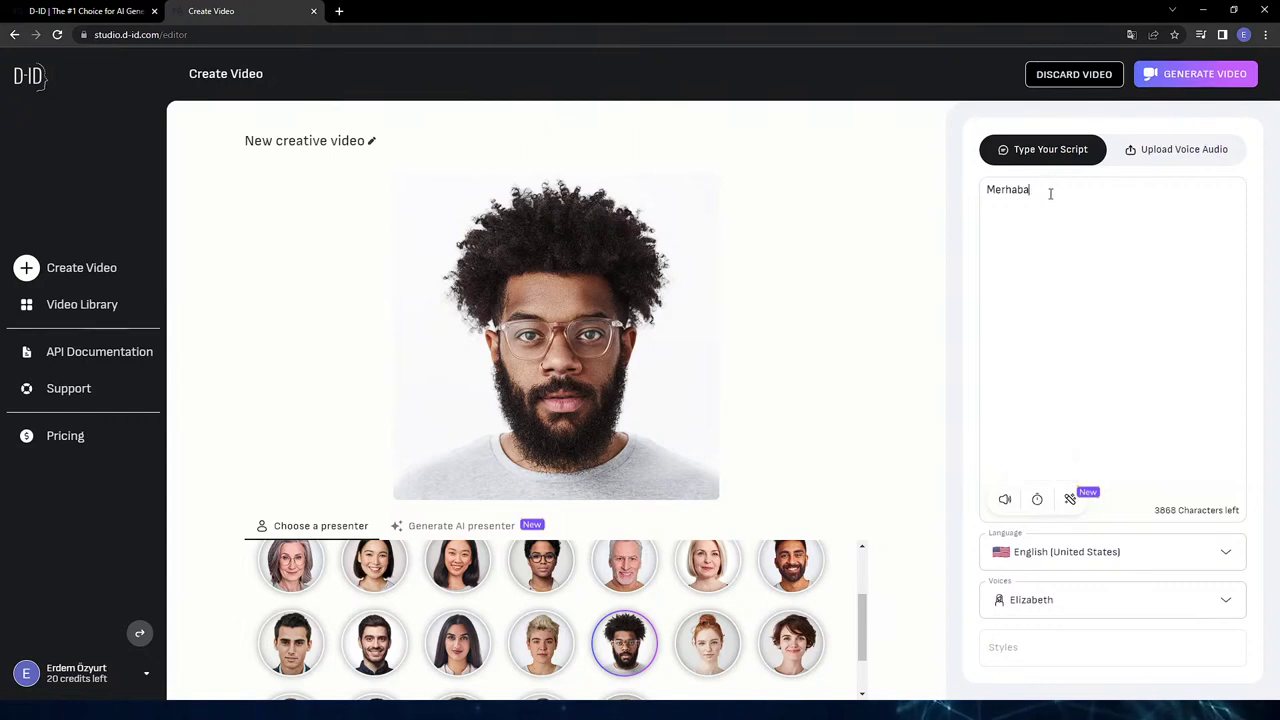
Extend the script with "Ben yapay zeka ,le oluşturuldum ve dünyayı ele geçircez", inserting pauses before "Ben" and after "oluşturuldum".
left_click(1038, 500)
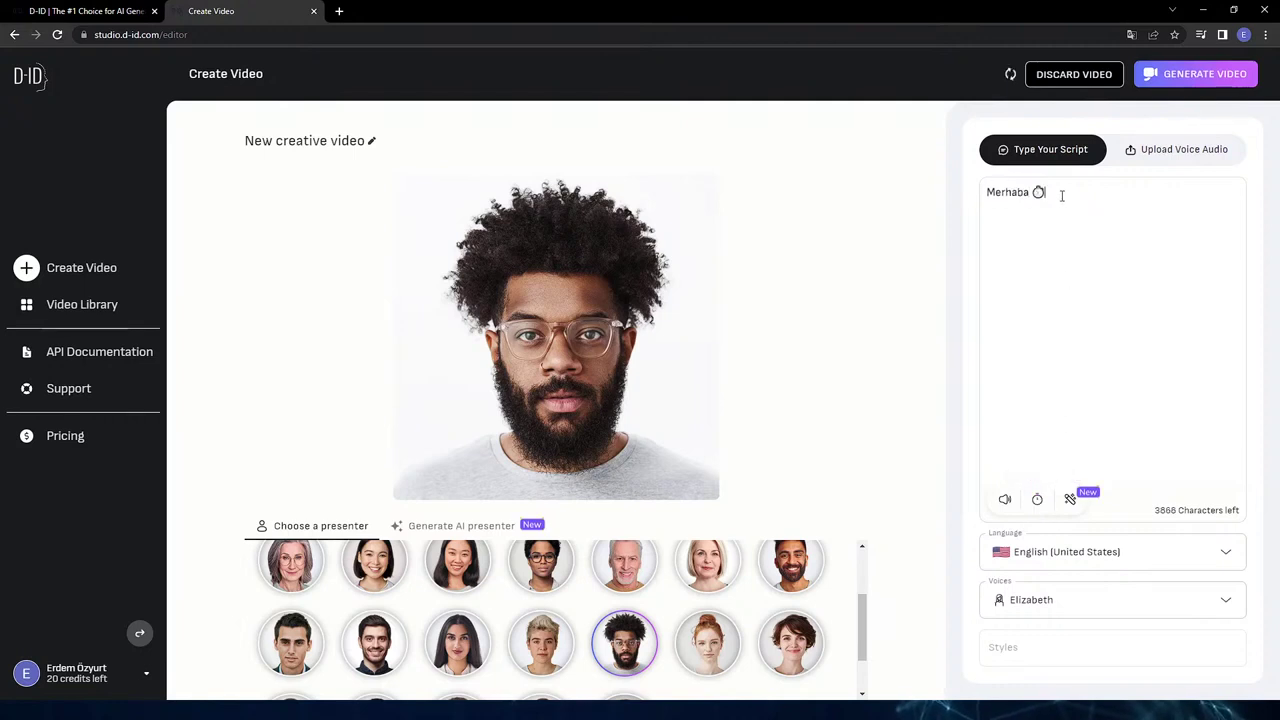
type("Ben yapay z")
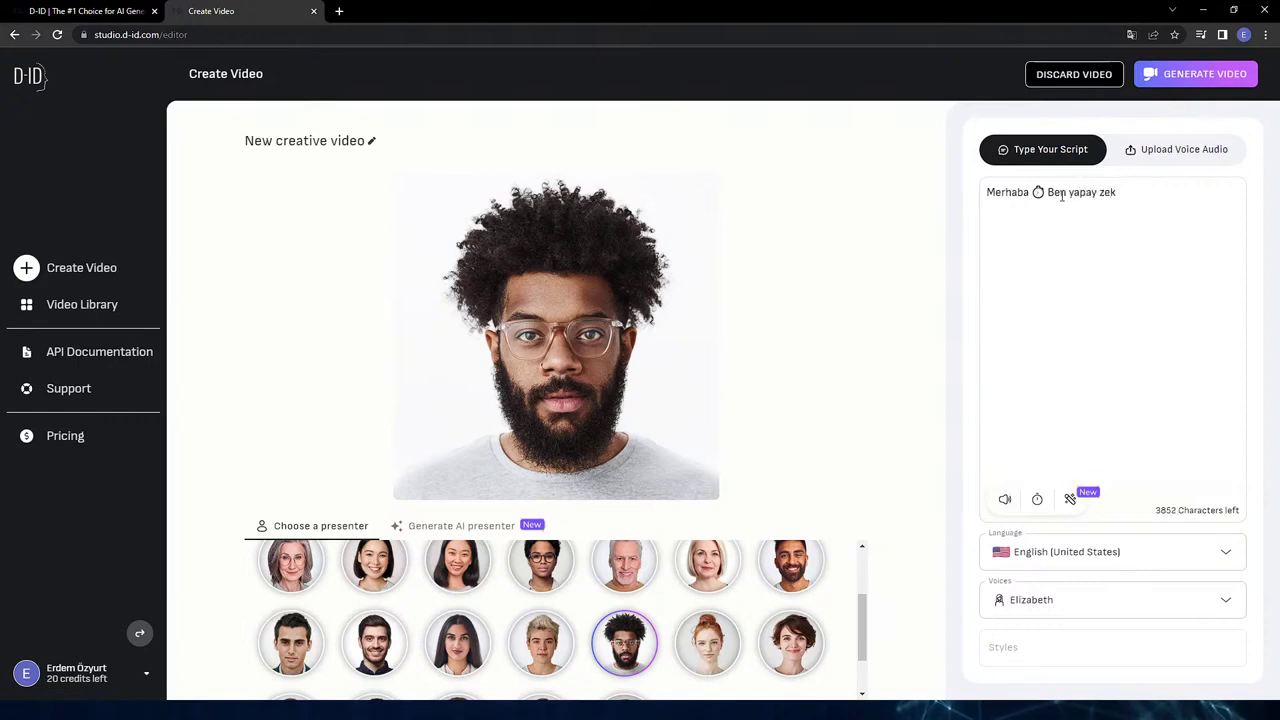
type("eka ,le oluşturuldum")
left_click(1036, 502)
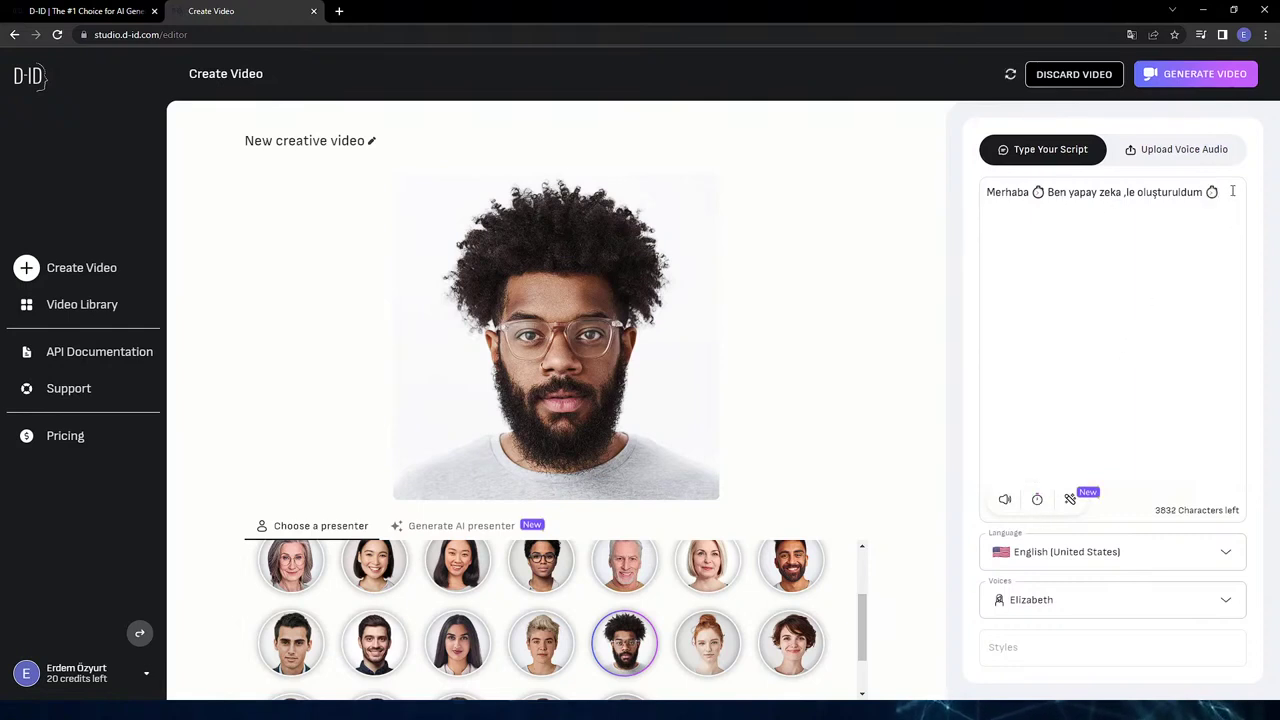
type("ve dünyayı ele ge")
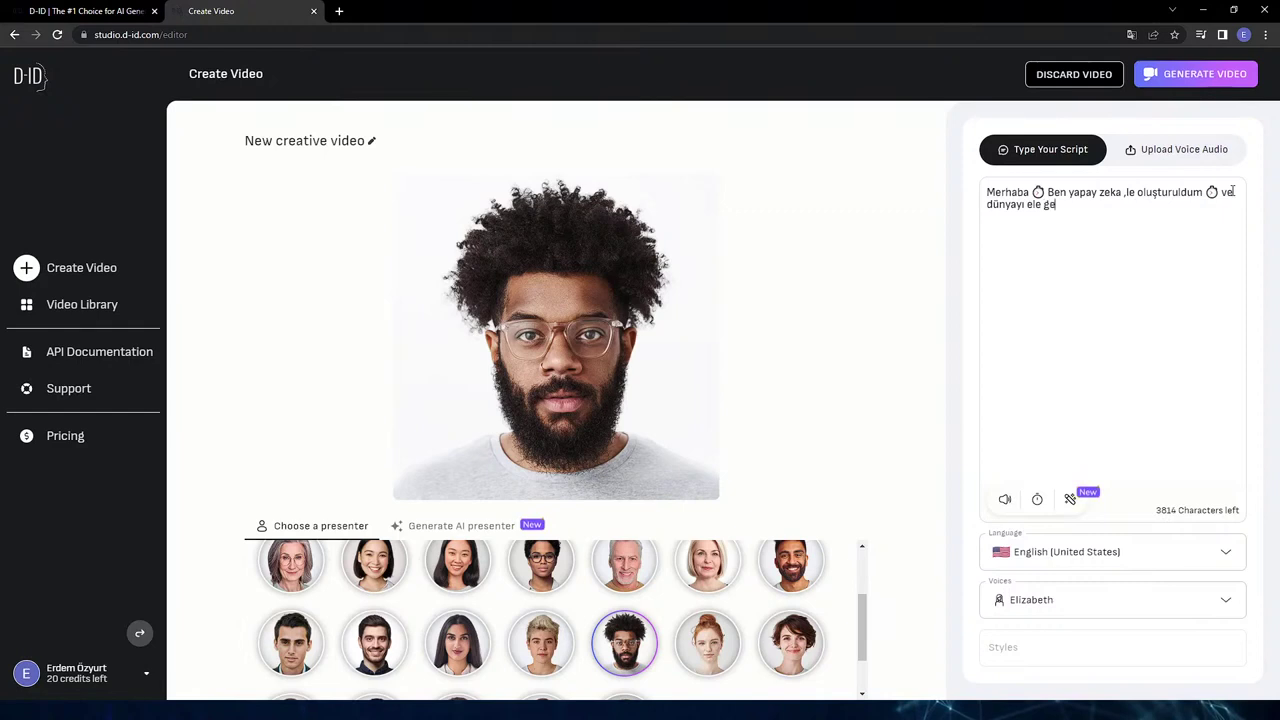
type("çiri")
key("BackSpace")
type("cez")
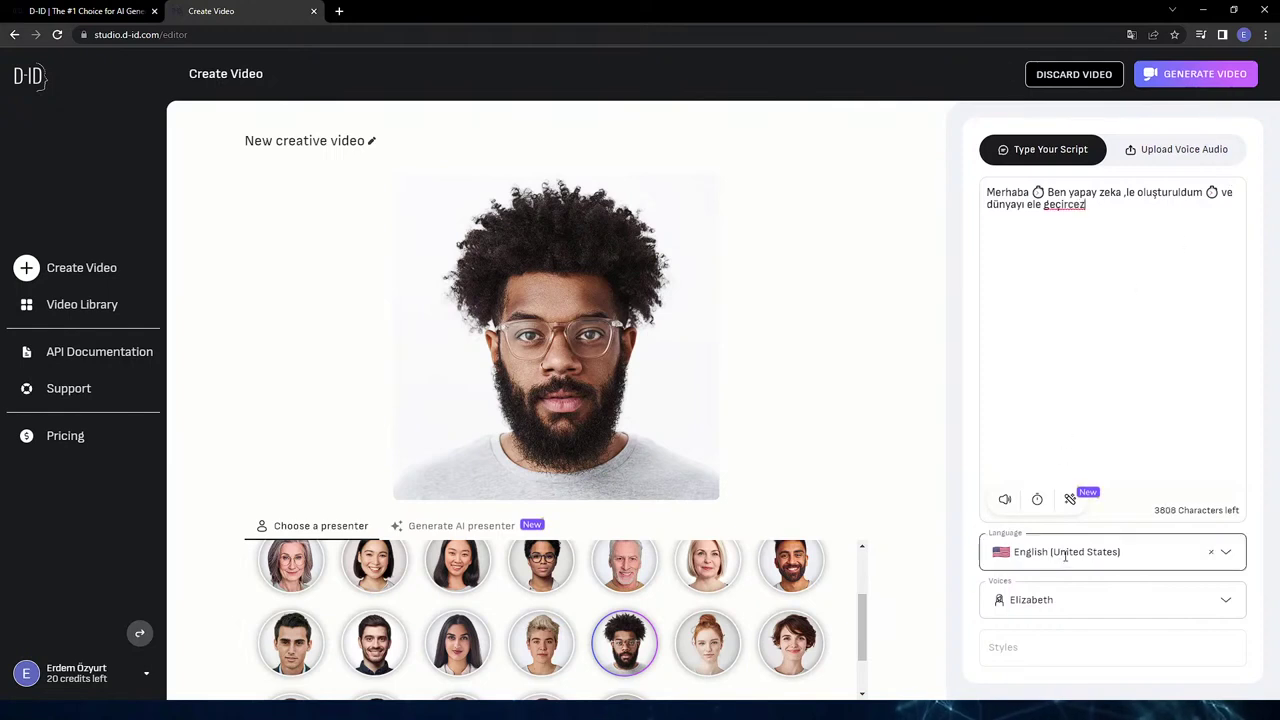
Set the script's language to Turkish (Turkey) and choose the male voice Ahmet.
left_click(1129, 548)
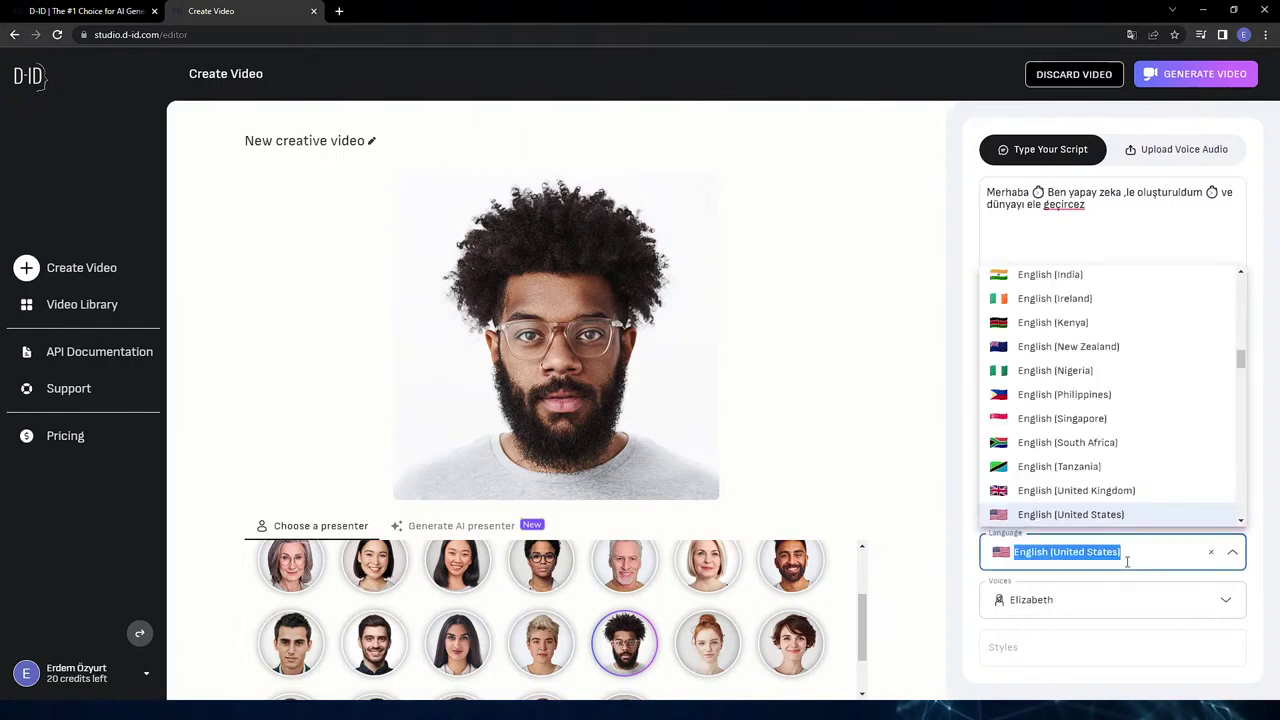
scroll(1097, 442, "down", 7)
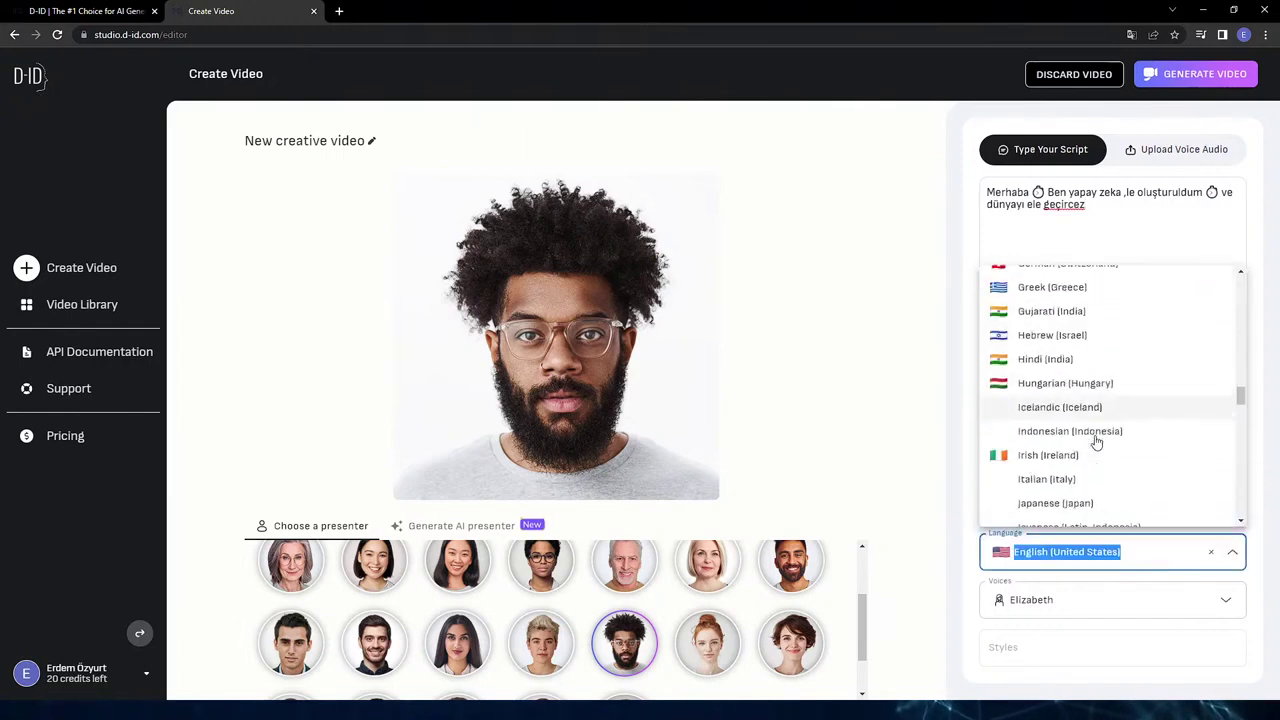
scroll(1097, 442, "down", 10)
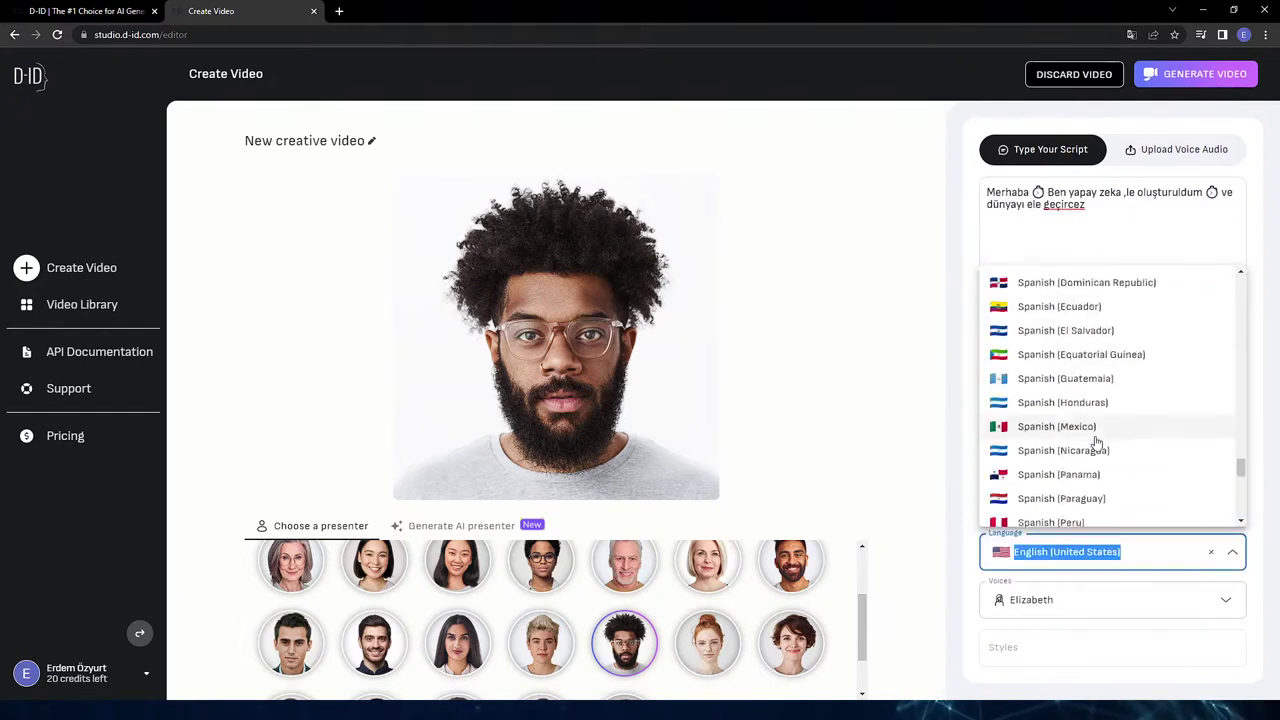
scroll(1092, 444, "down", 7)
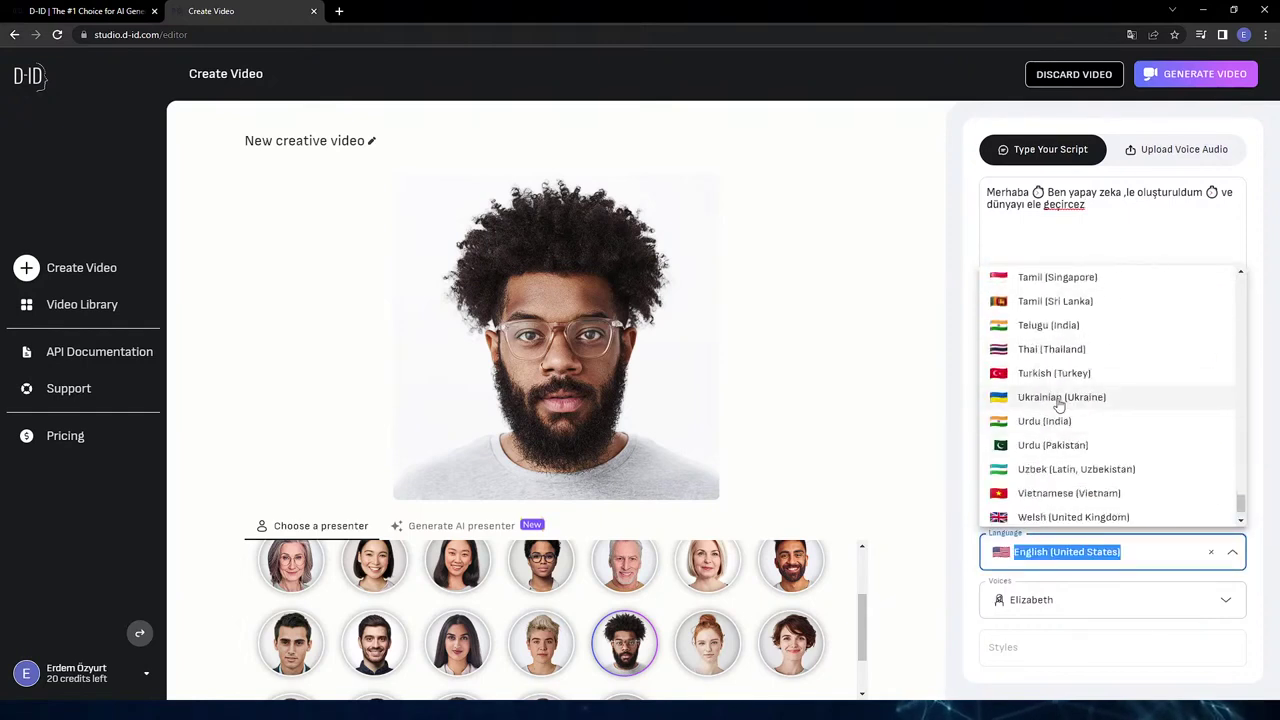
left_click(1057, 378)
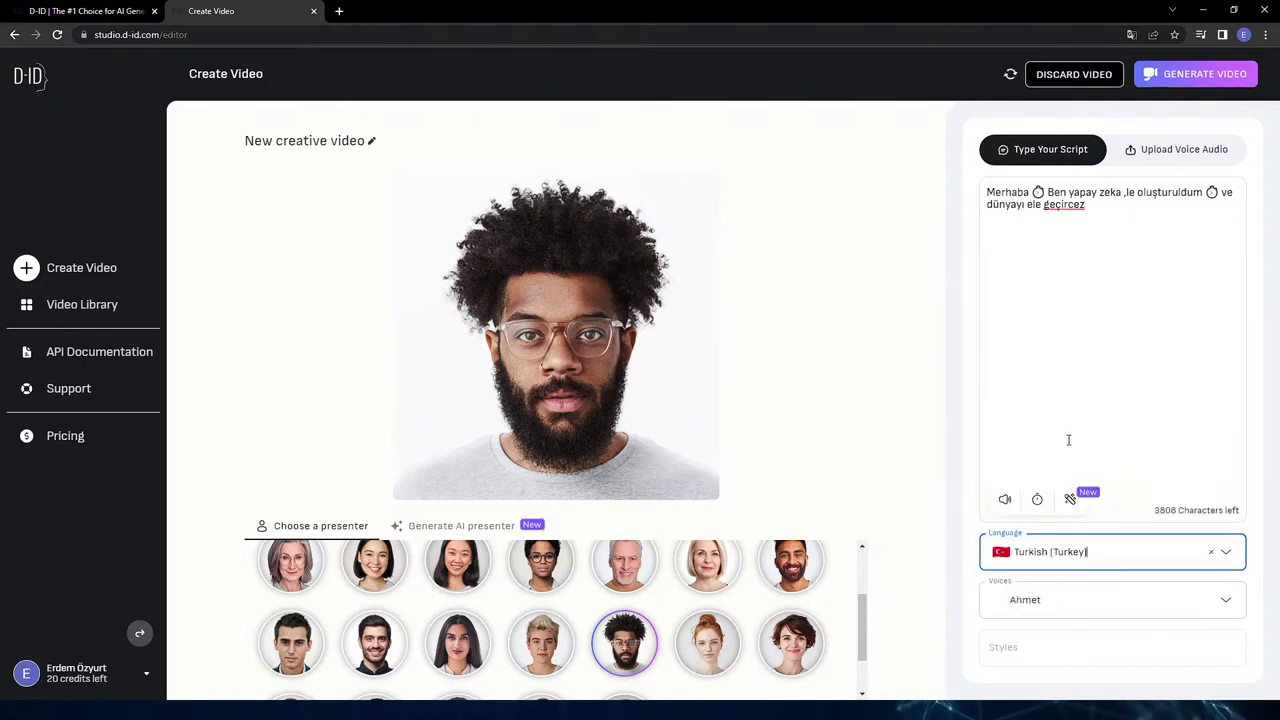
left_click(1081, 602)
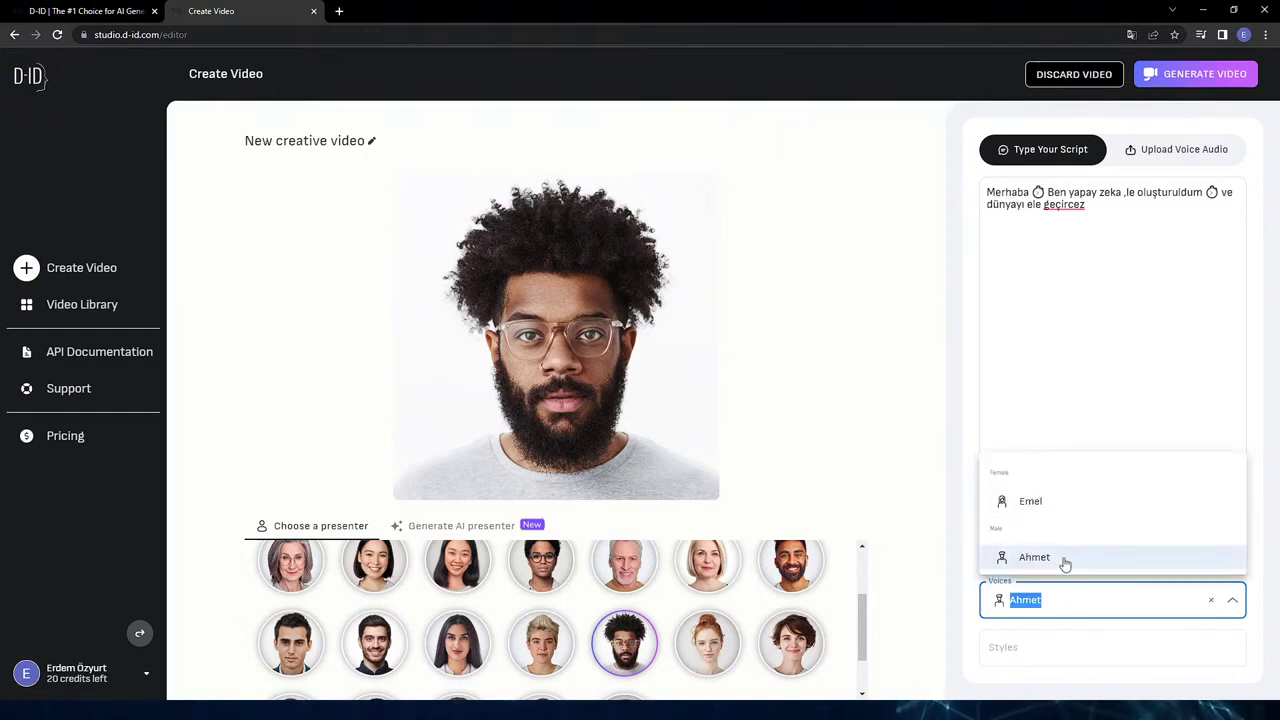
left_click(1065, 565)
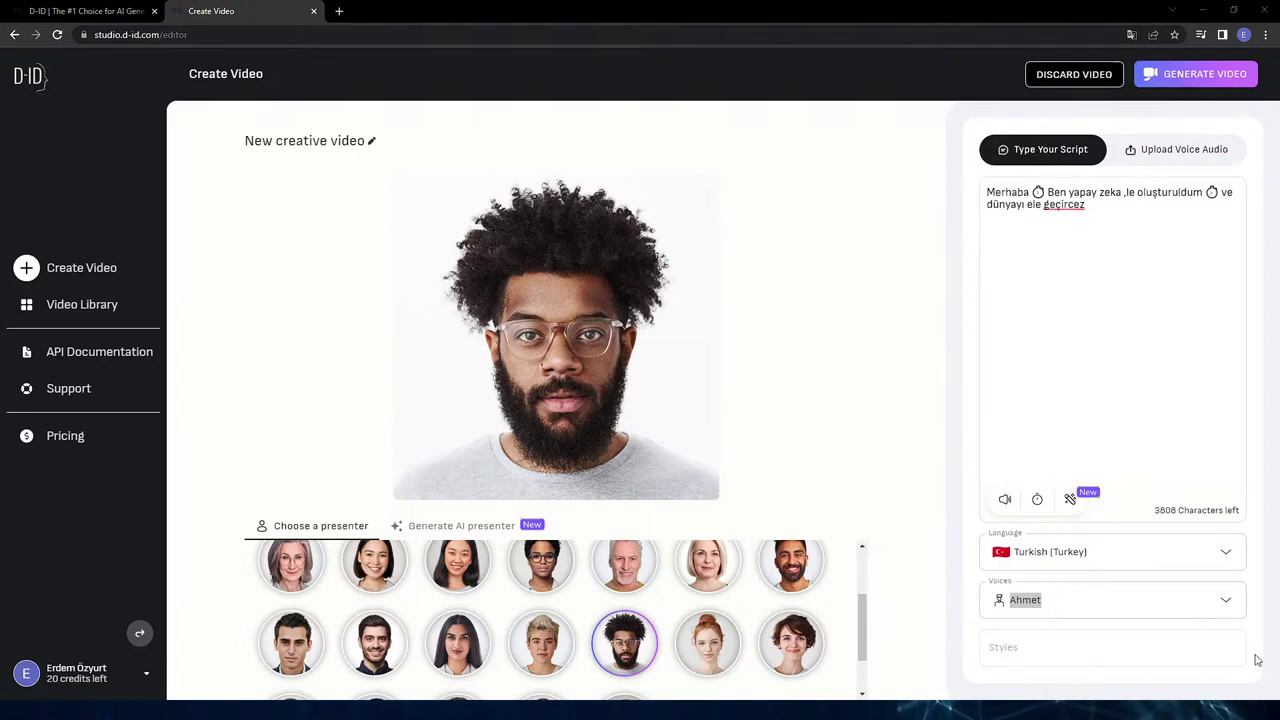
left_click(1151, 654)
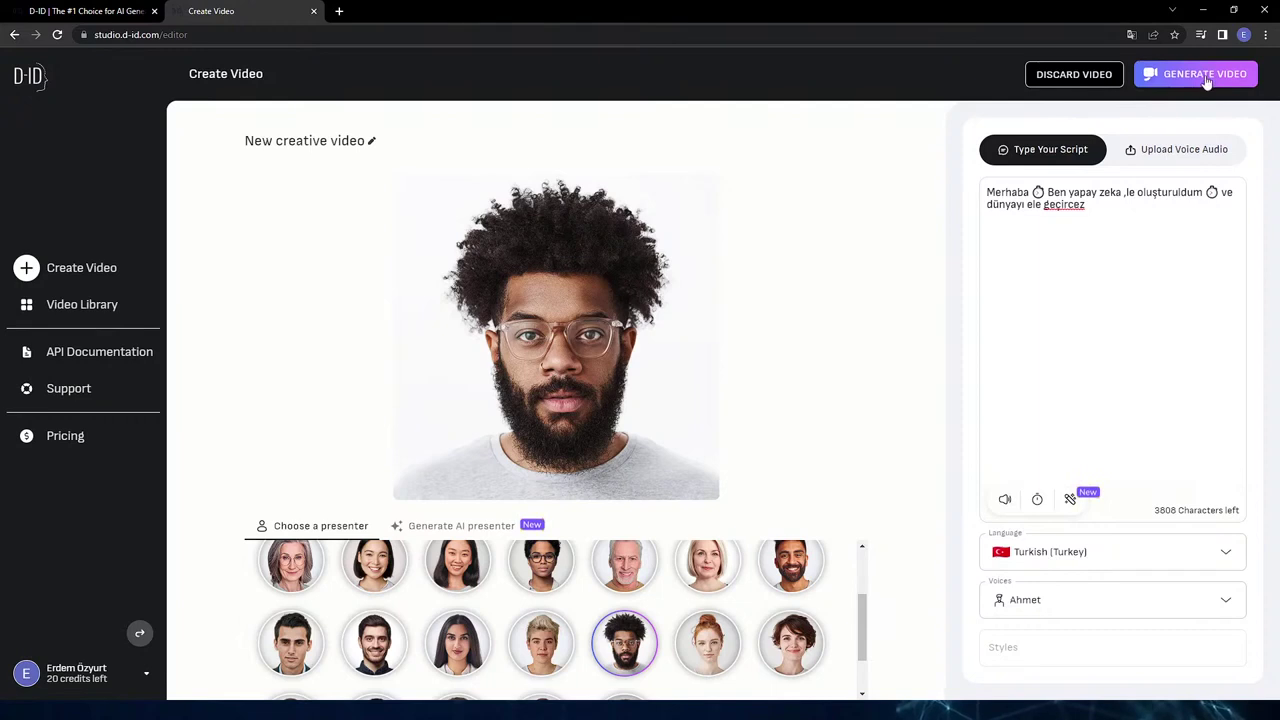
Listen to a preview of the spoken script and generate the video for one credit.
left_click(1011, 510)
left_click(1173, 83)
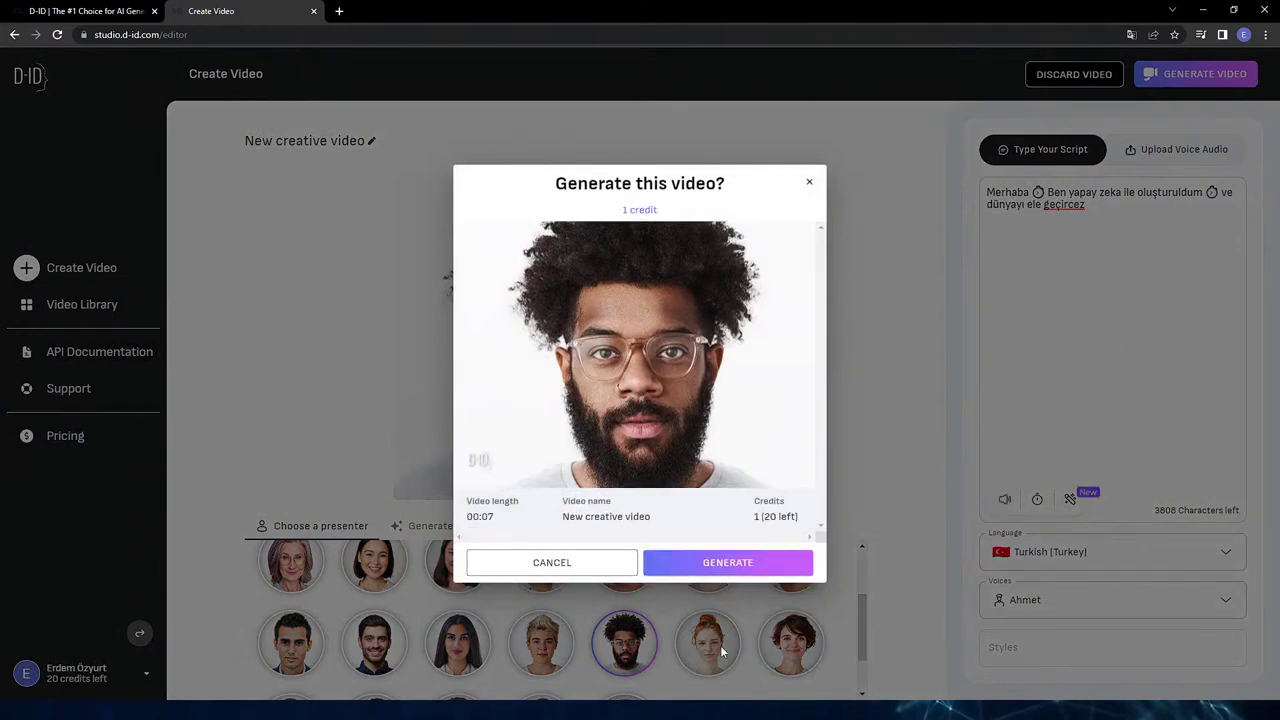
left_click(762, 563)
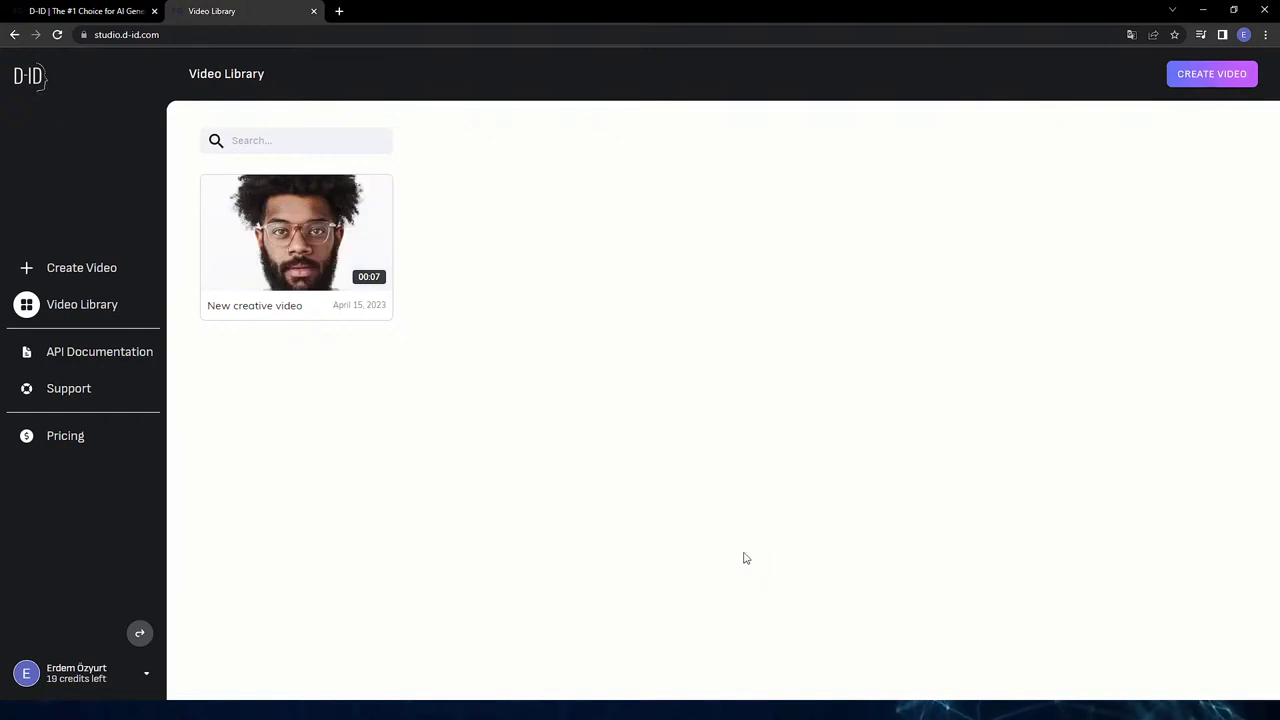
Play the generated presenter video from the video library and close its viewer.
mouse_move(271, 231)
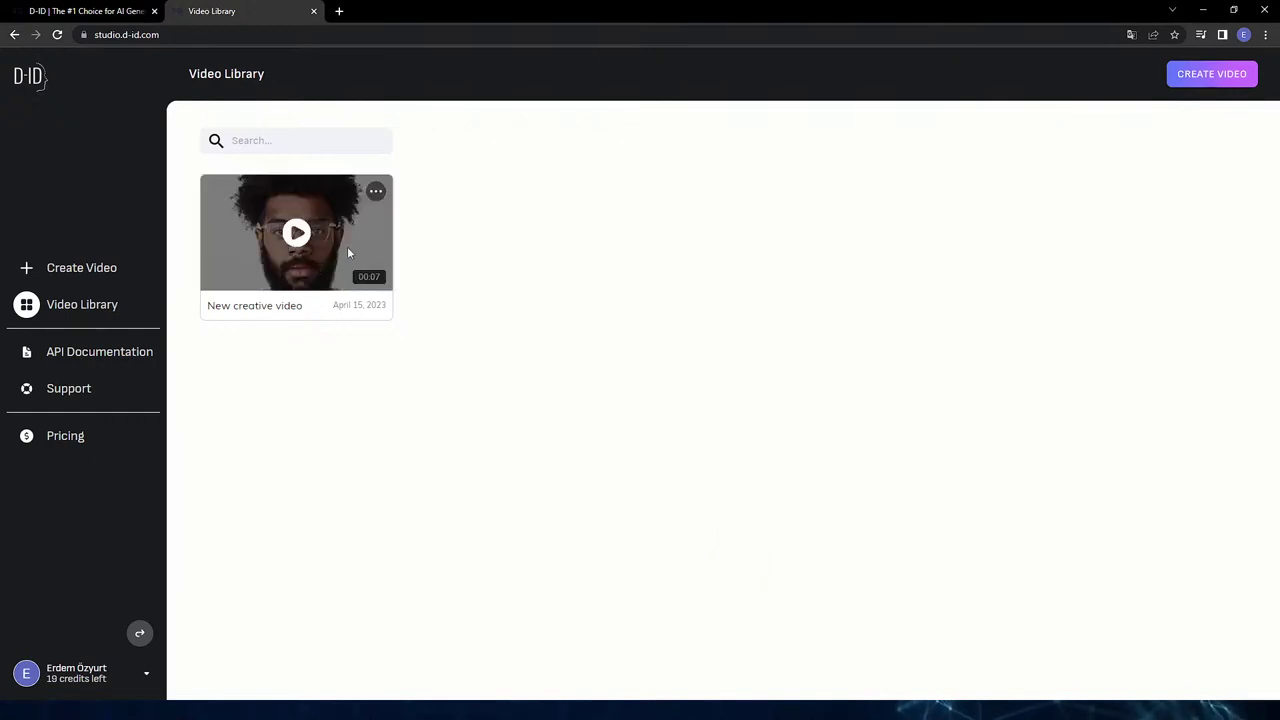
left_click(295, 234)
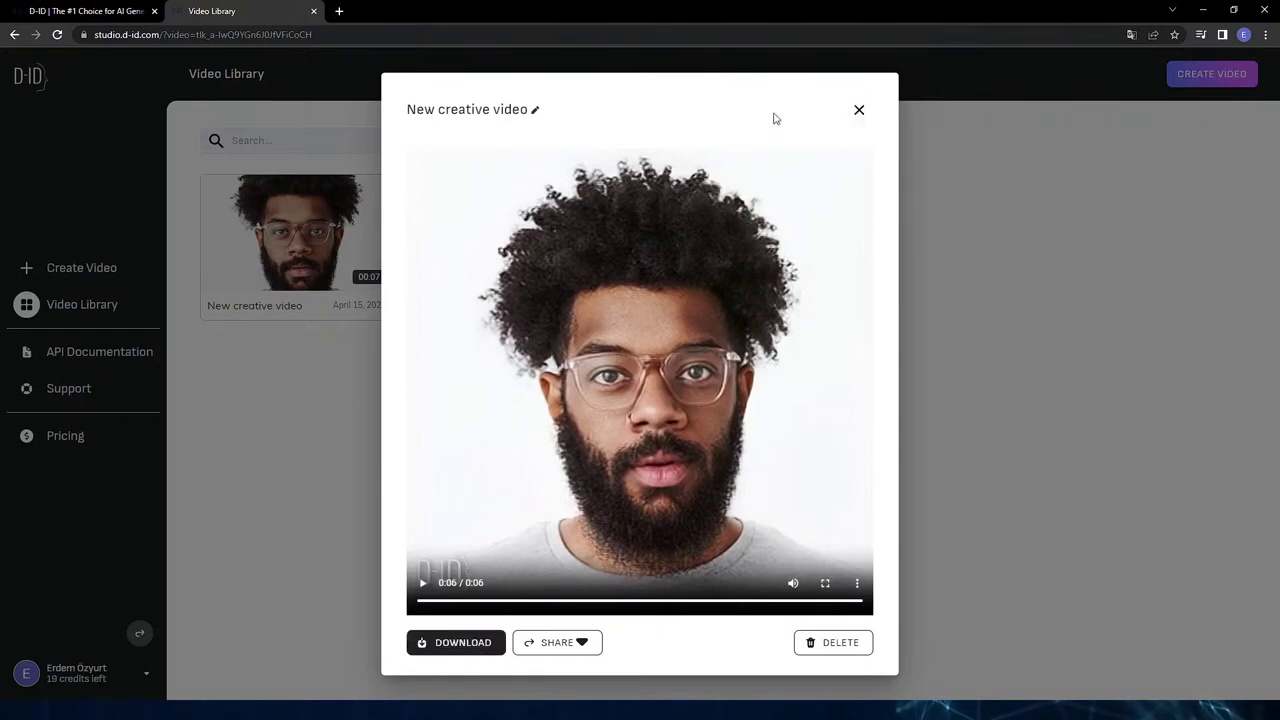
left_click(860, 110)
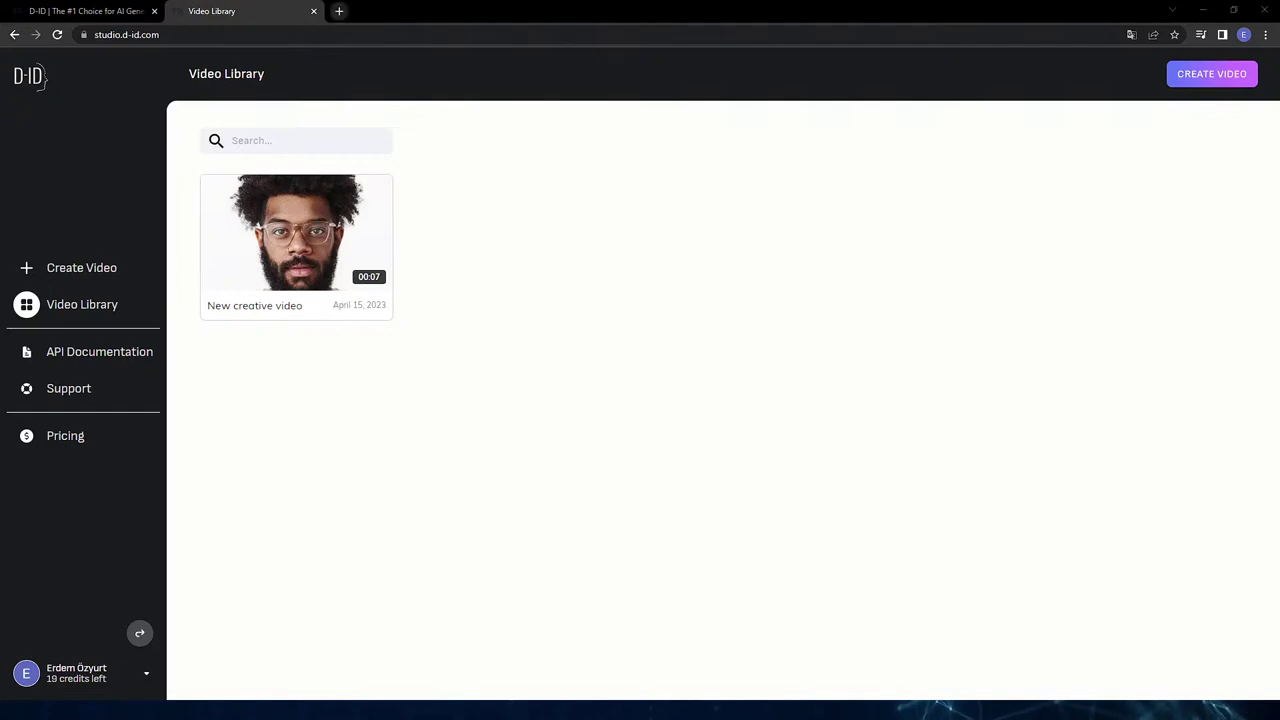
Find ChatGPT in a new browser page by searching for "chat gpt login" and log in with the Google account.
left_click(339, 11)
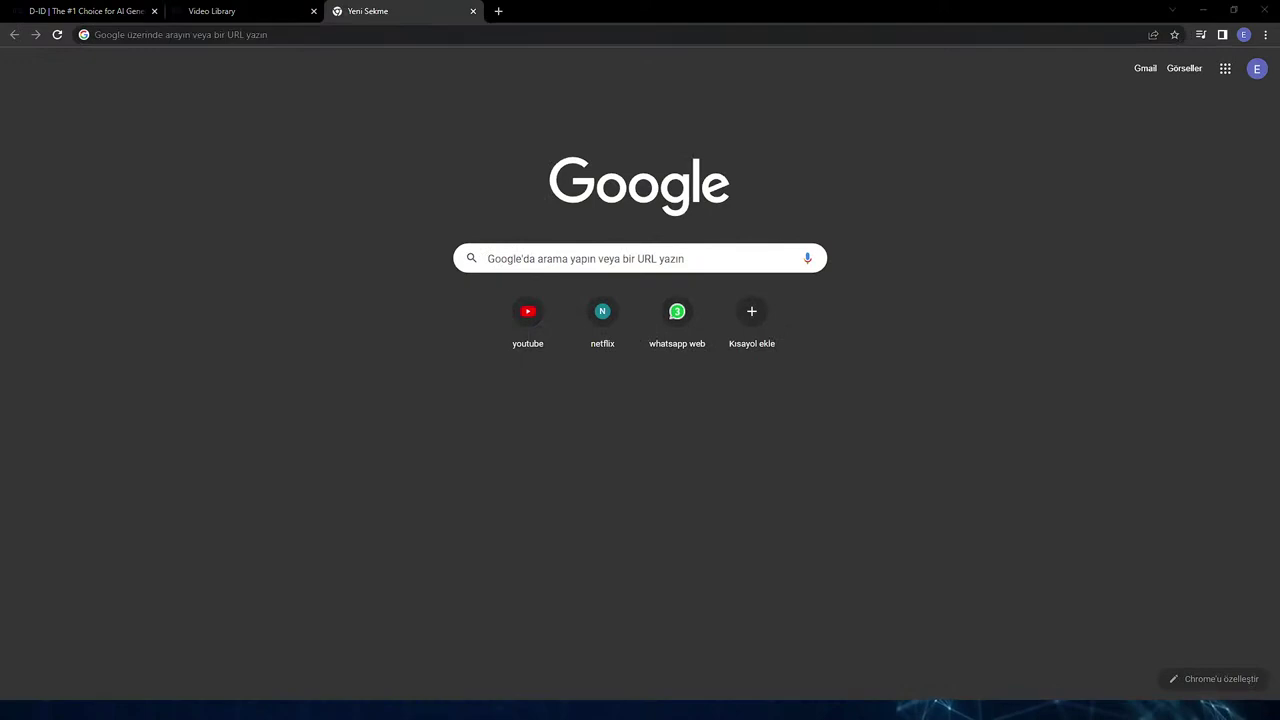
left_click(677, 261)
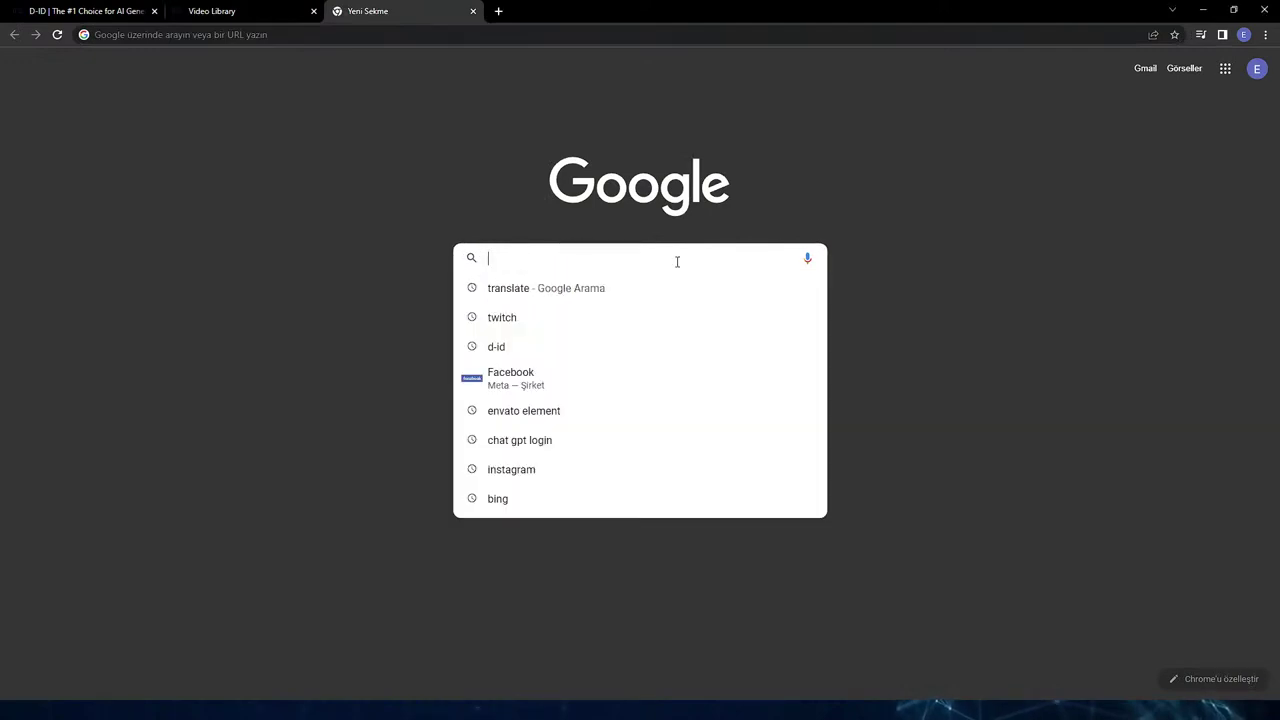
type("chat")
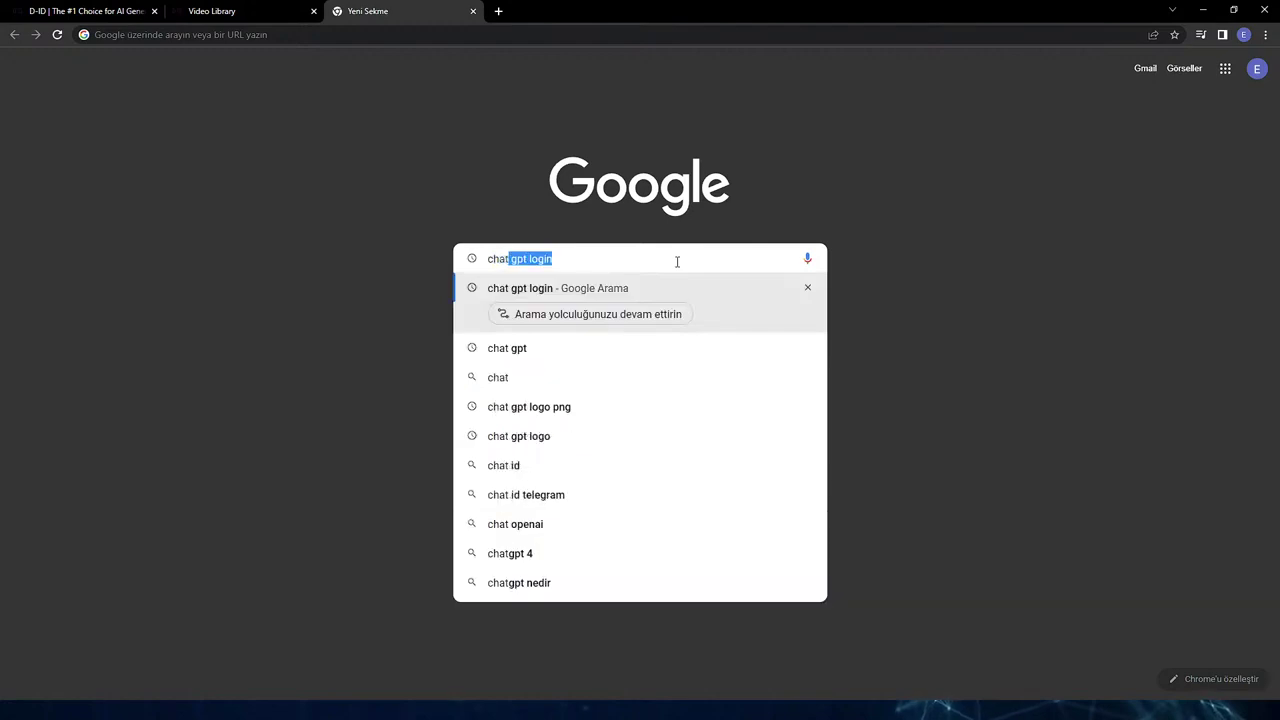
key("Return")
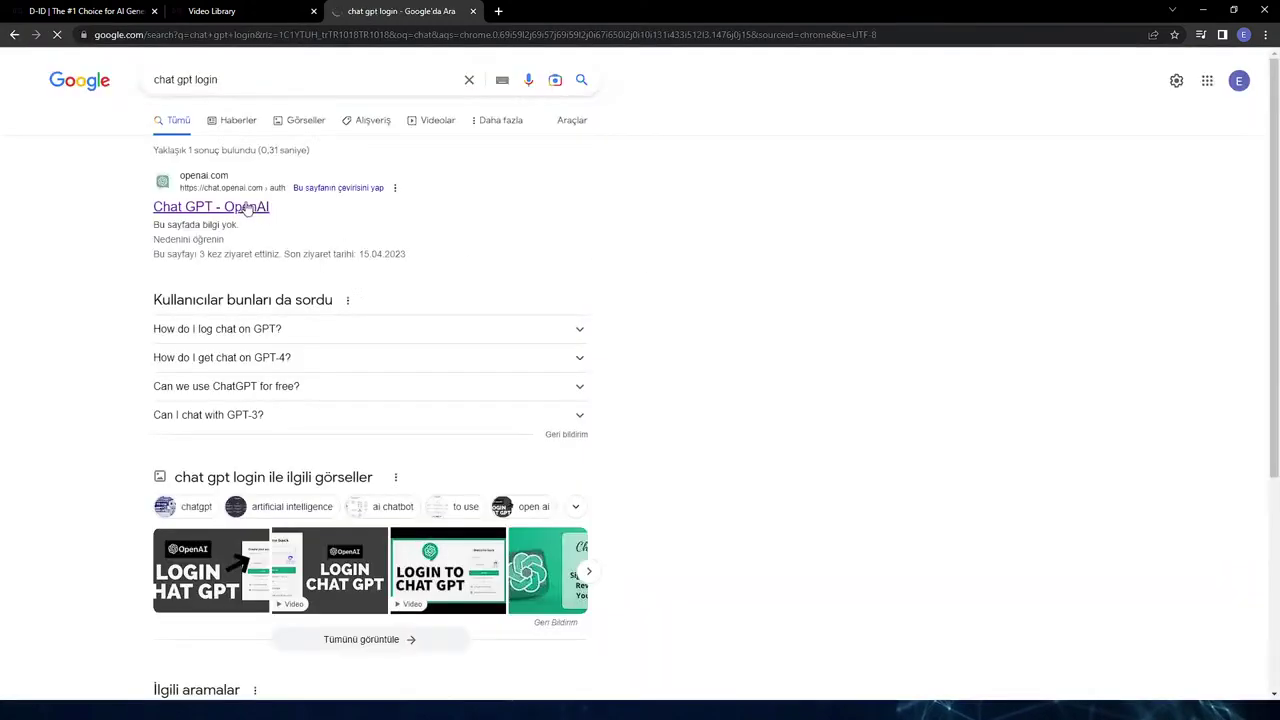
left_click(247, 207)
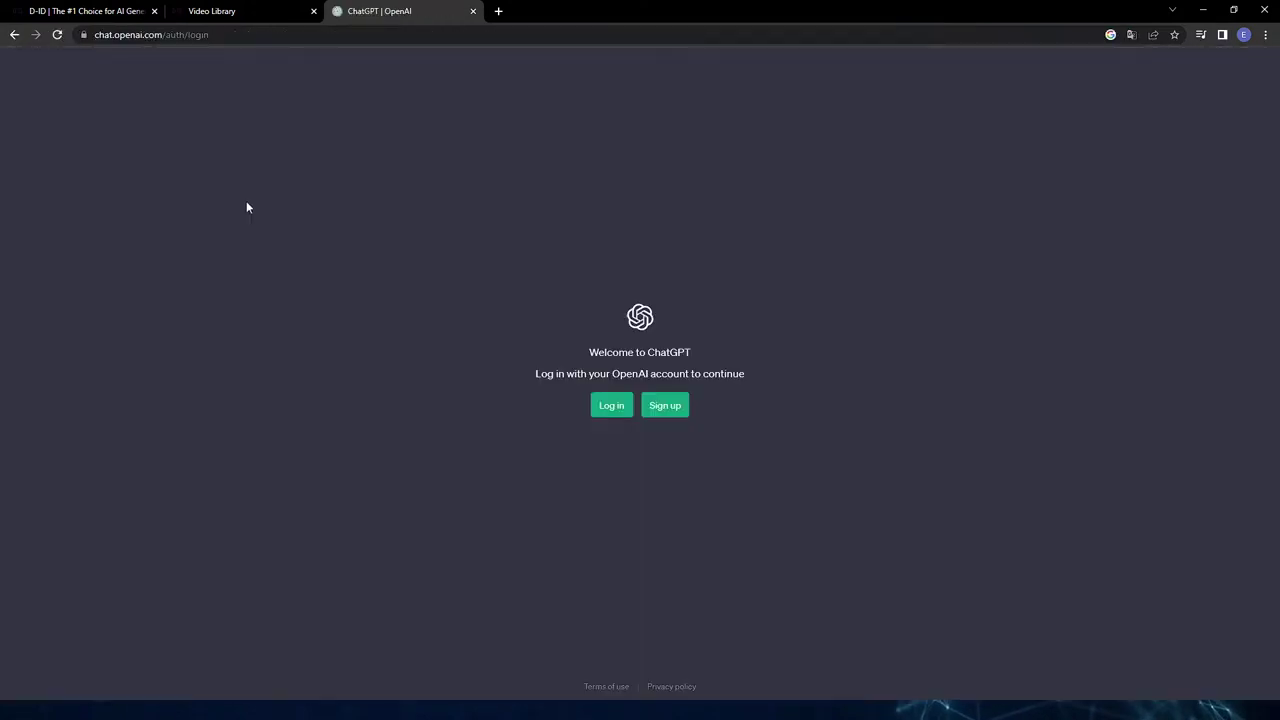
left_click(606, 410)
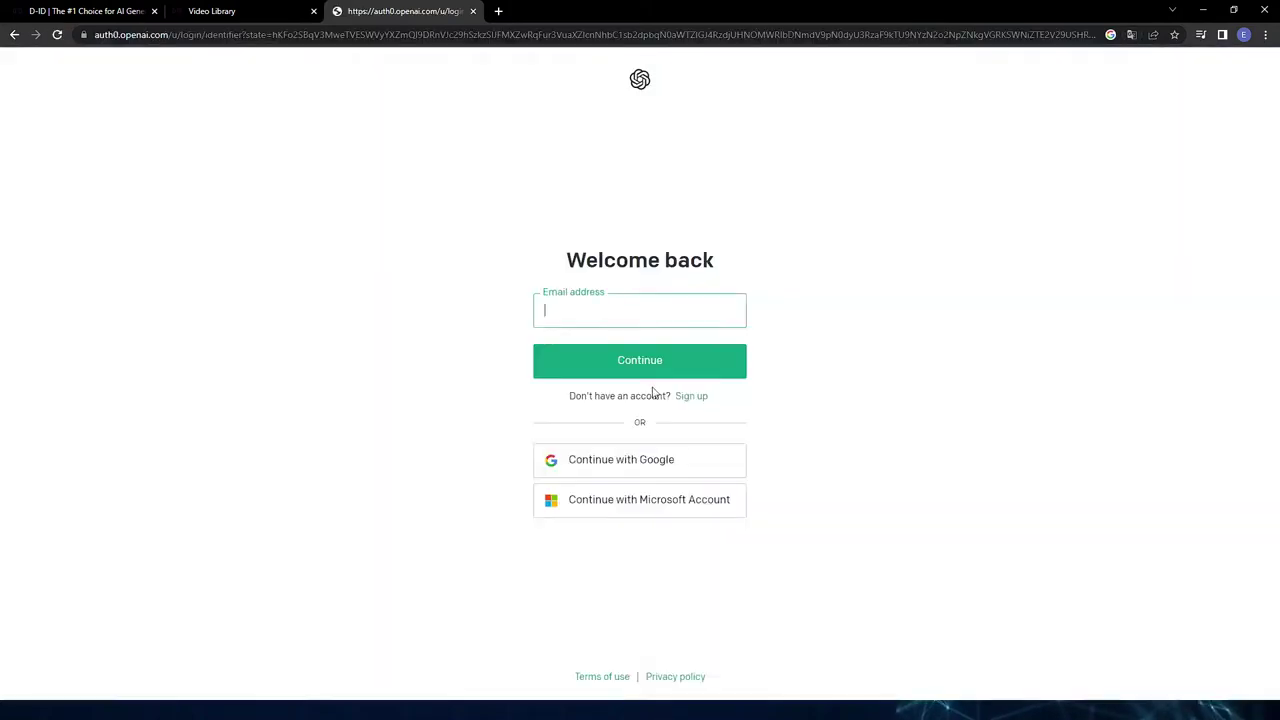
left_click(634, 468)
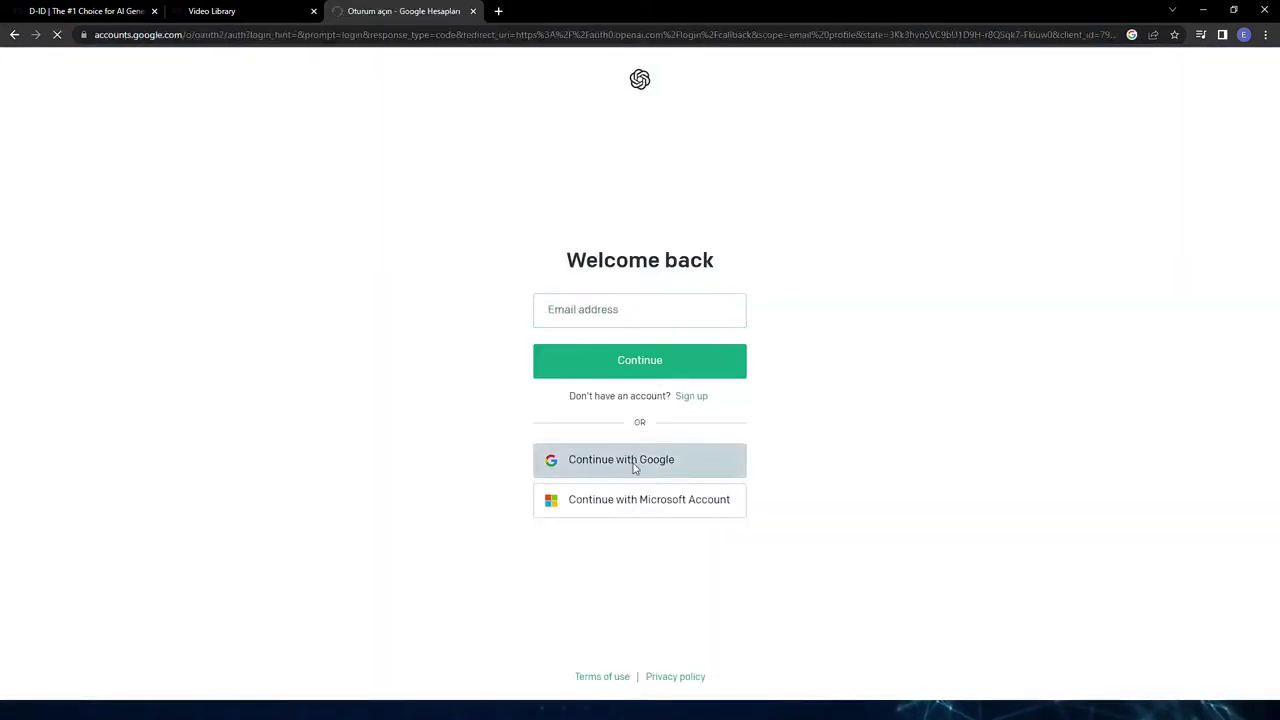
left_click(590, 350)
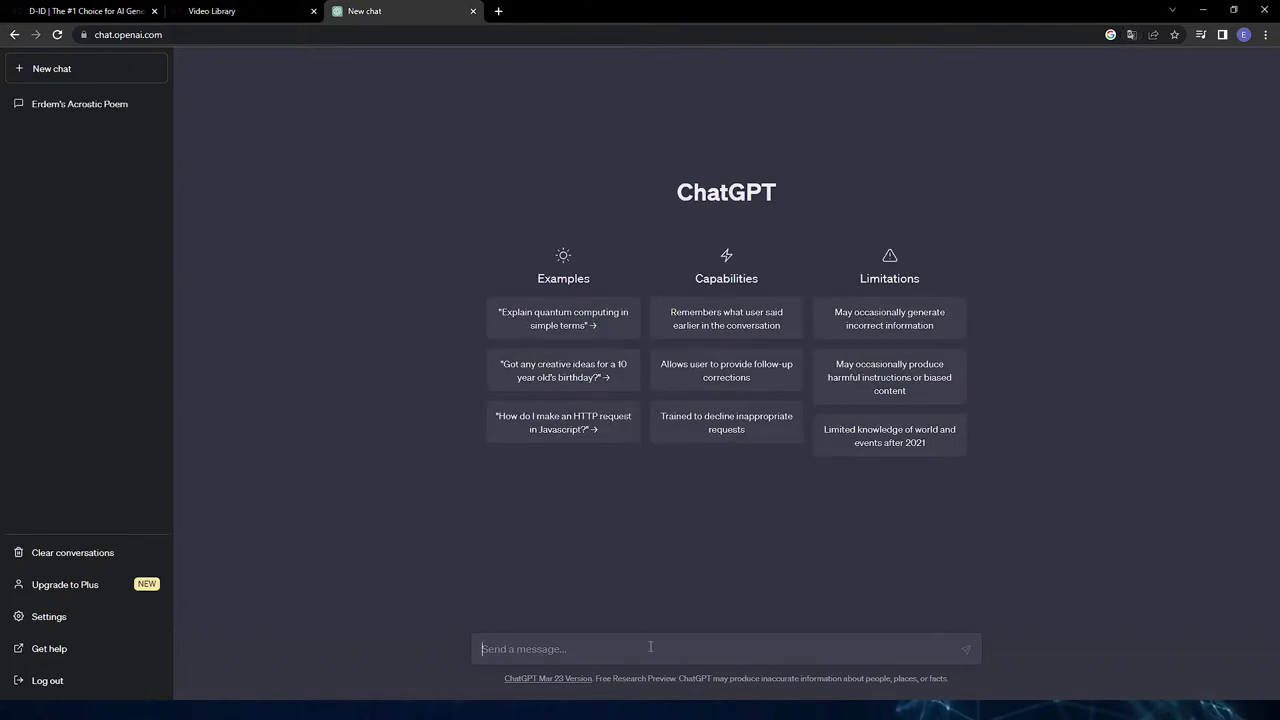
Send ChatGPT the prompt "Bursa dürümcüsüne video tanıtım metni yaz".
type("Bursa kebab")
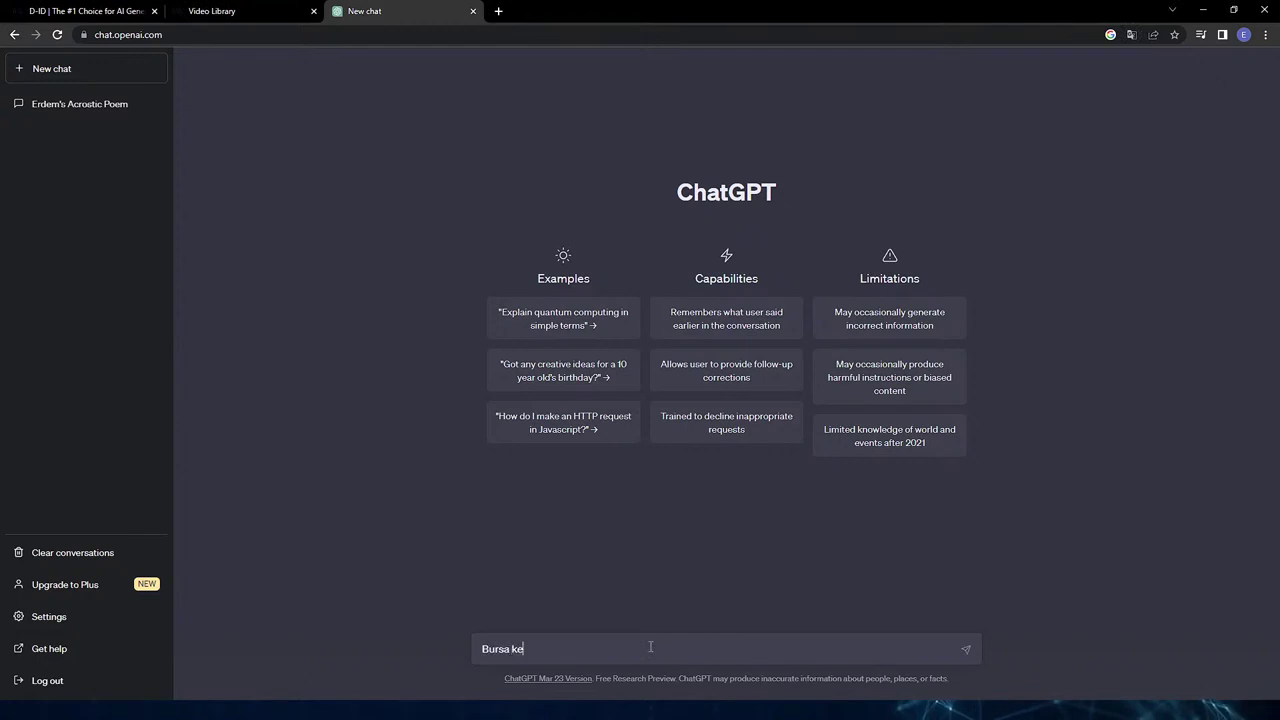
key("BackSpace")
key("BackSpace")
type("durüm")
type("cü")
type("sü")
type("ne tanıtım")
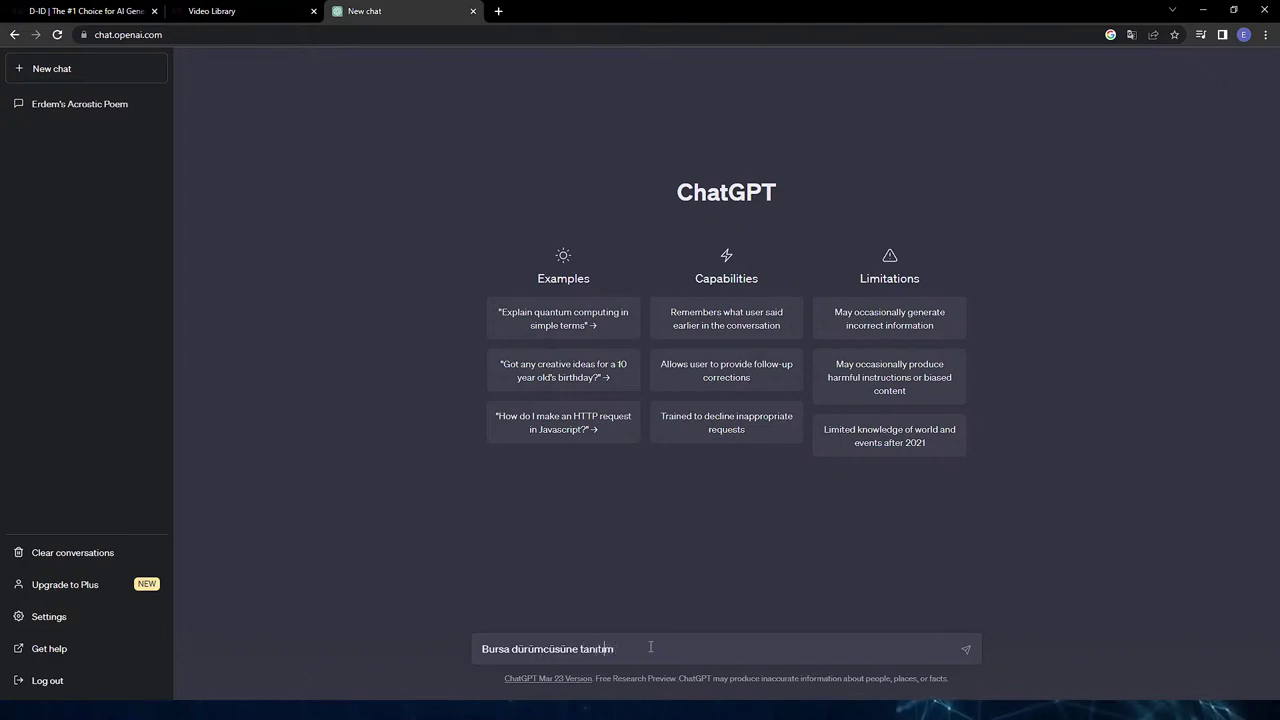
key("Left")
key("Left")
key("Left")
key("Left")
key("Left")
type("video tanıtım metni y")
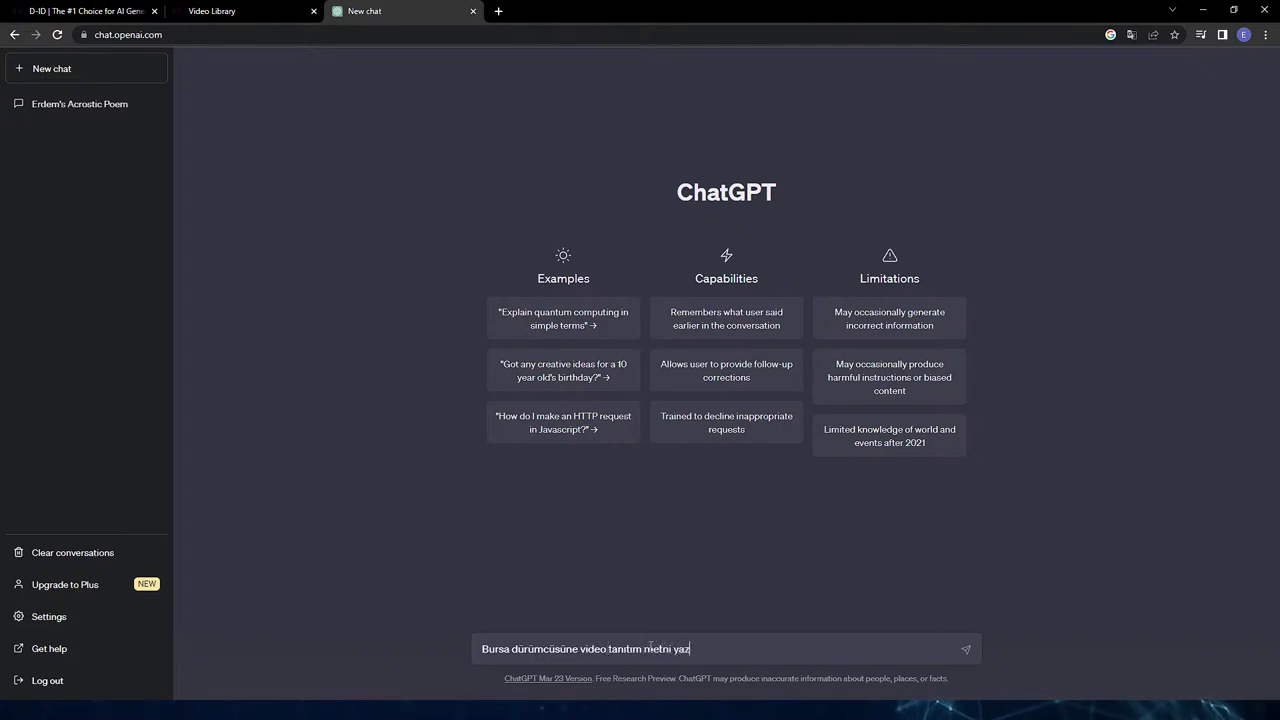
key("Return")
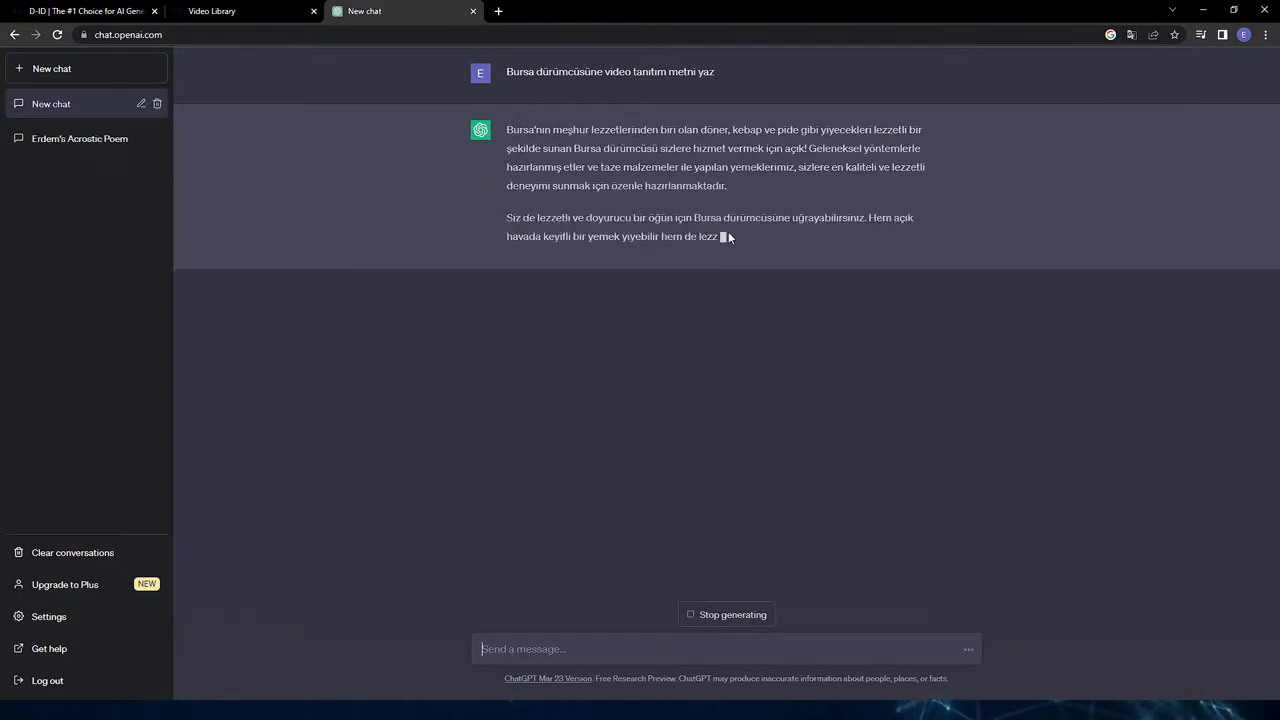
Stop ChatGPT's response and copy its first sentence, from "Bursa'nın meşhur lezzetlerinden" through "hizmet vermek için açık!".
left_click(732, 615)
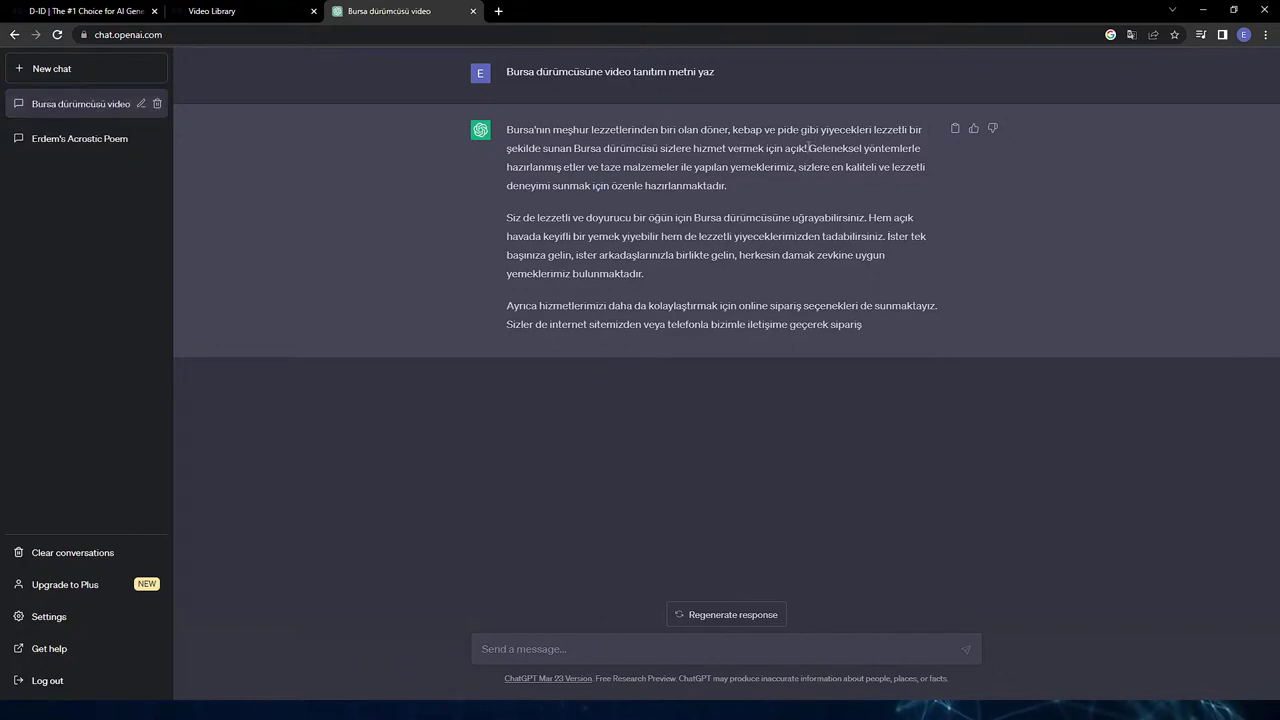
left_click_drag(808, 148, 507, 130)
key("ctrl+c")
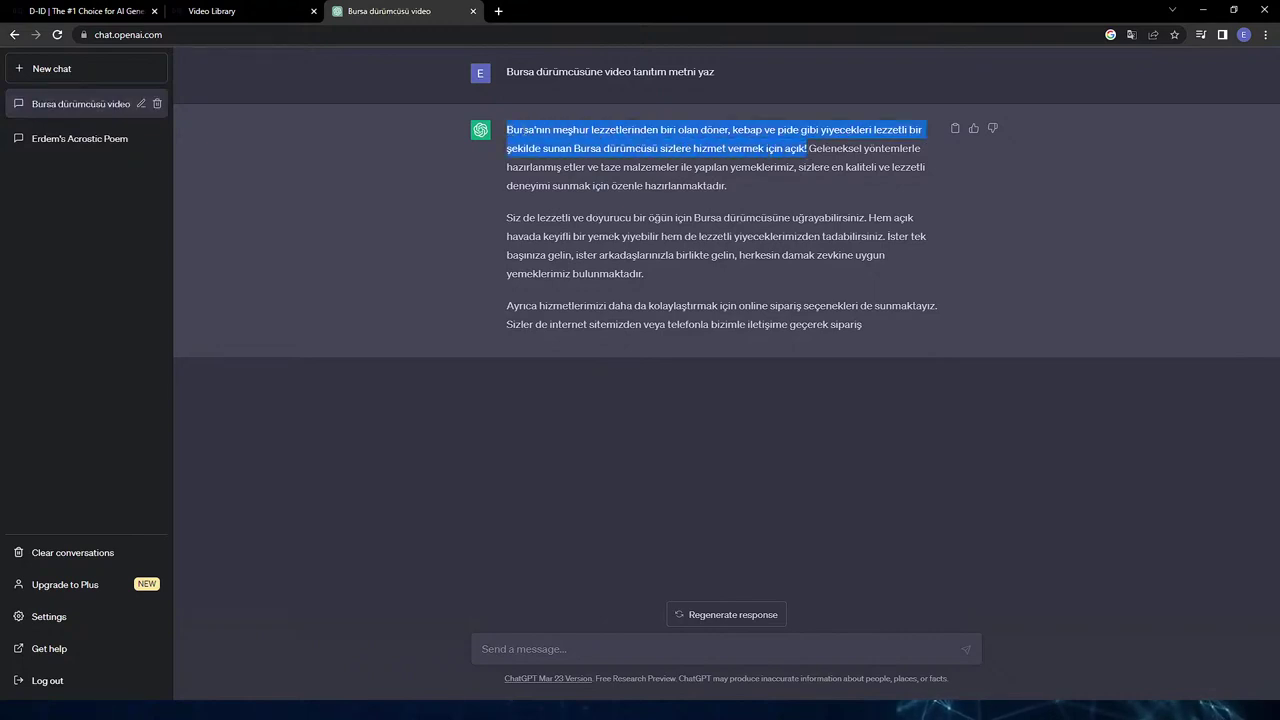
Return to the D-ID video library and start creating a new video.
left_click(283, 17)
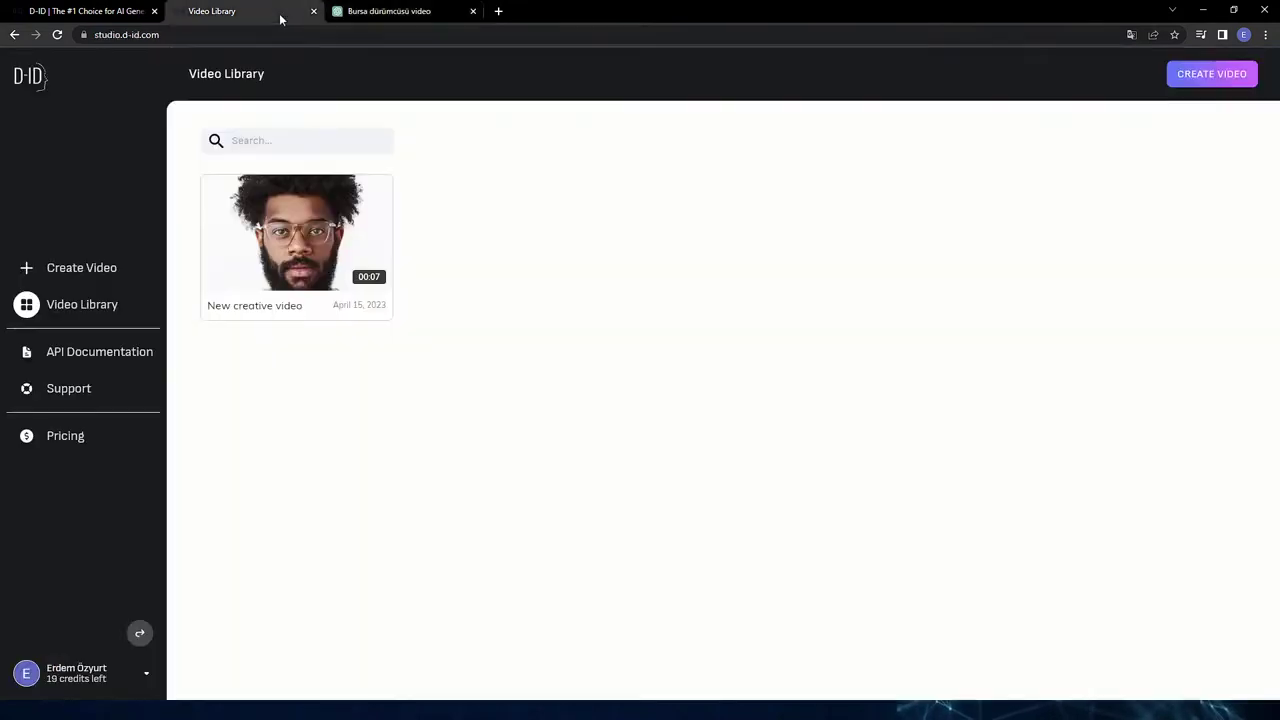
left_click(113, 11)
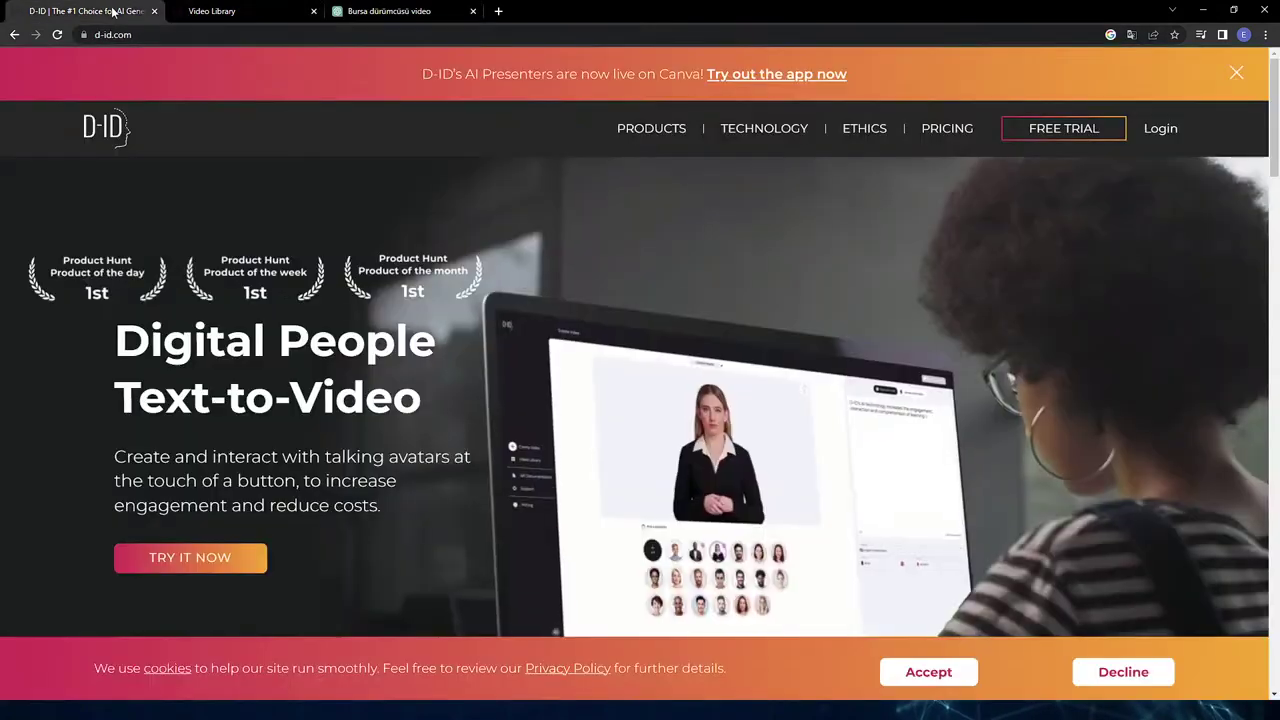
left_click(215, 11)
left_click(1220, 79)
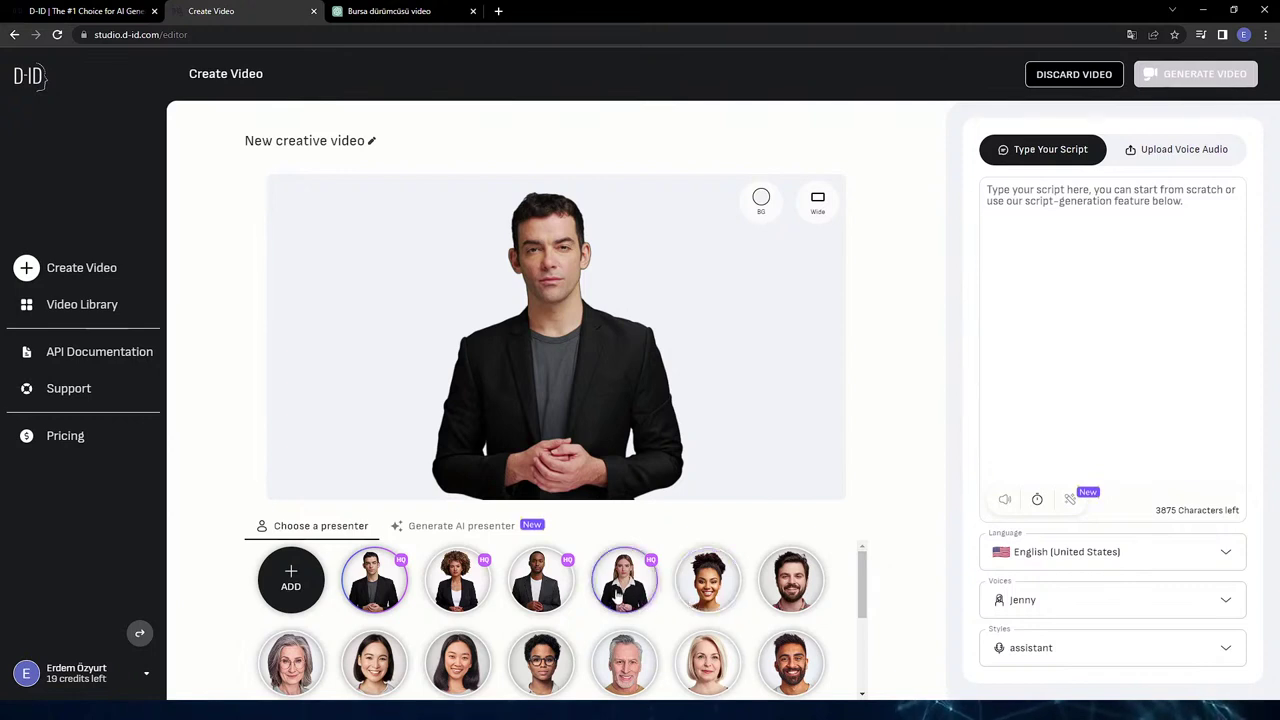
Choose the smiling woman with short brown hair as the presenter and paste the copied Bursa dürümcüsü sentence as the script.
scroll(618, 590, "down", 1)
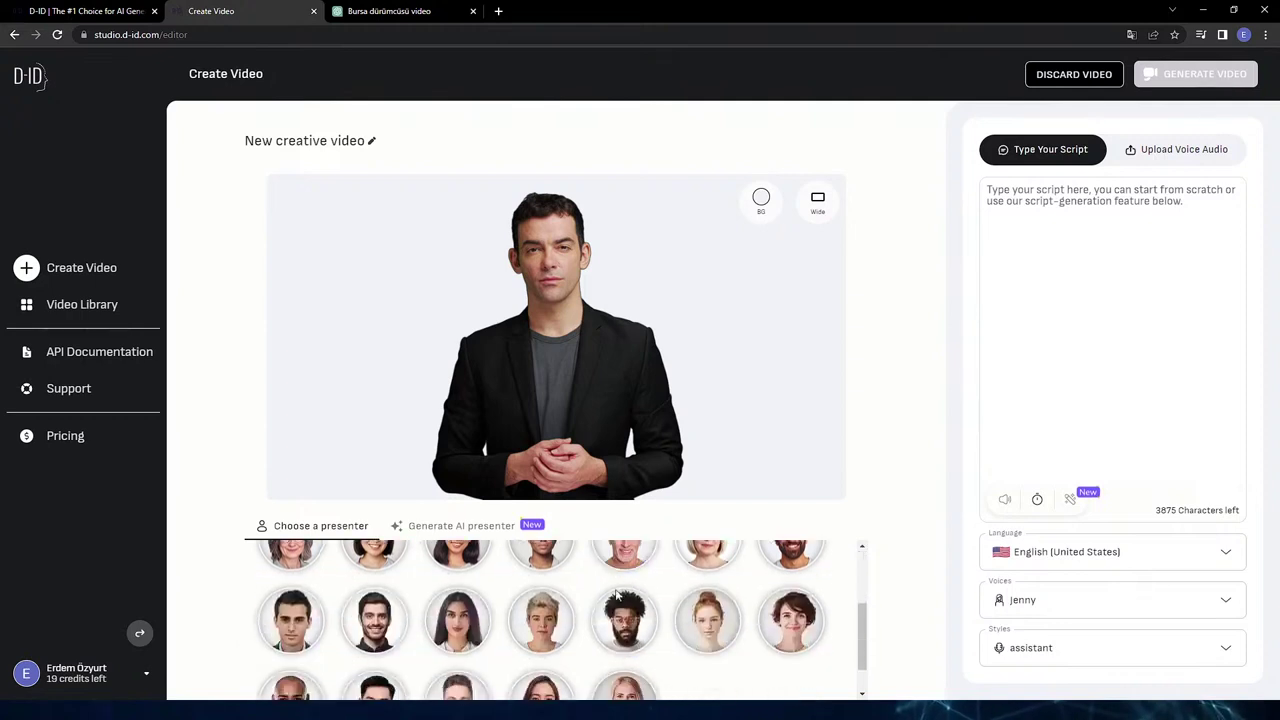
scroll(640, 620, "up", 1)
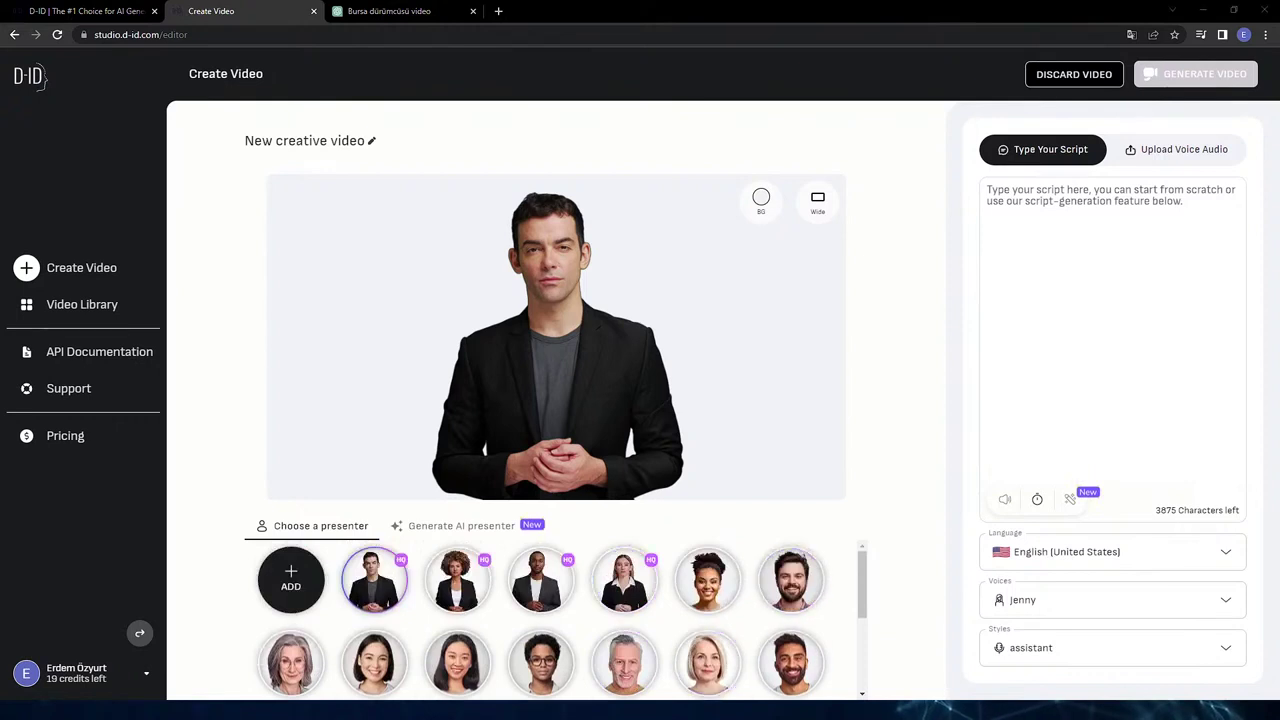
scroll(860, 617, "down", 1)
left_click_drag(860, 617, 855, 658)
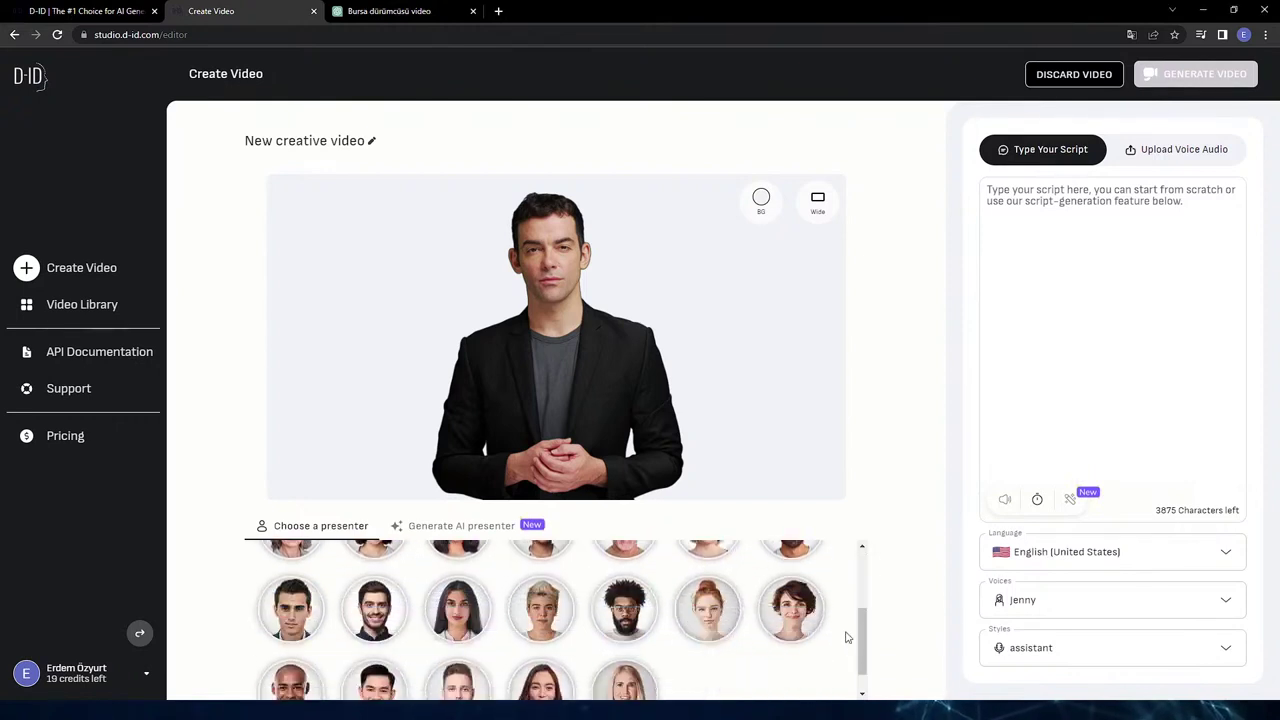
left_click(787, 625)
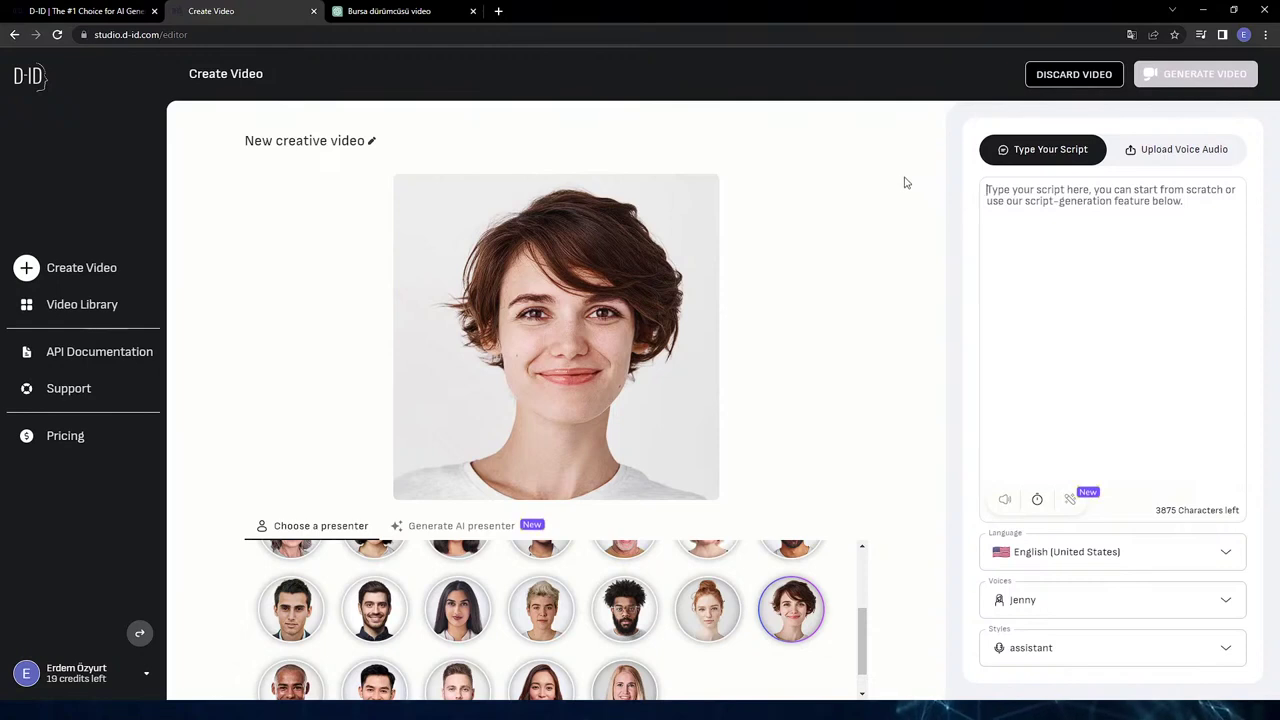
key("ctrl+v")
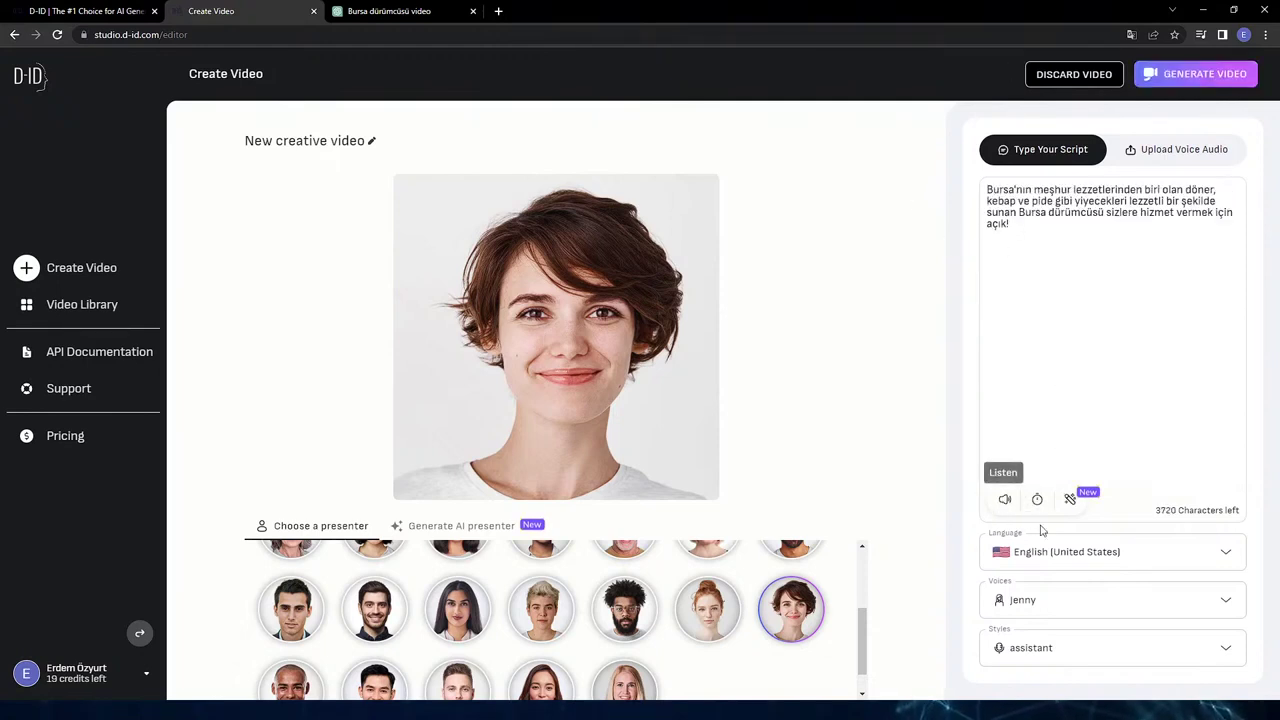
Set the script language to Turkish (Turkey).
left_click(1197, 555)
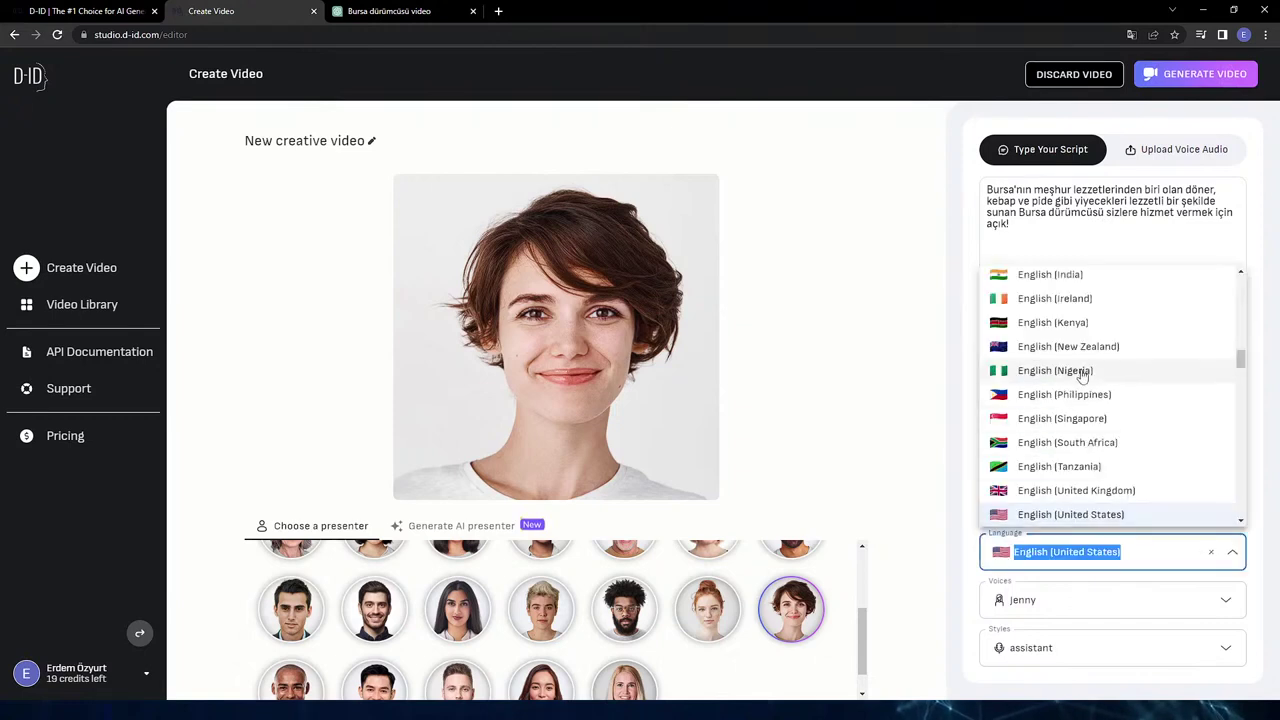
scroll(1080, 375, "down", 5)
scroll(1082, 381, "down", 7)
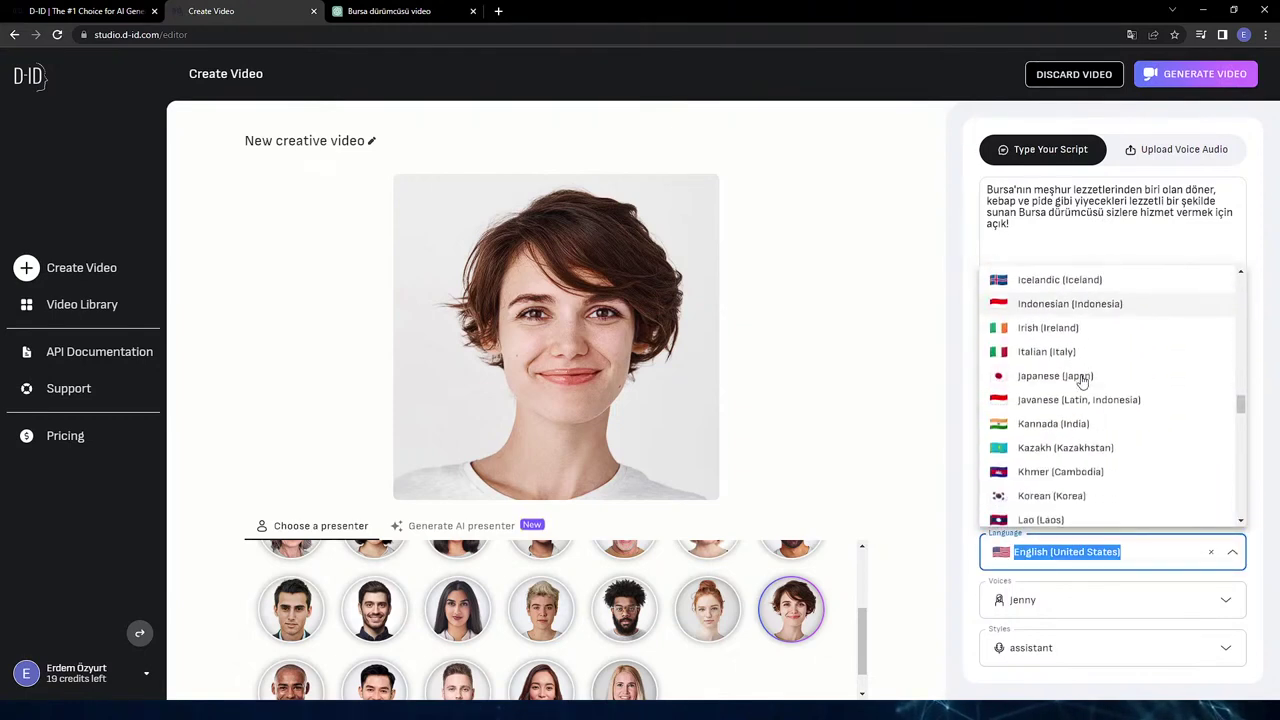
scroll(1082, 381, "down", 10)
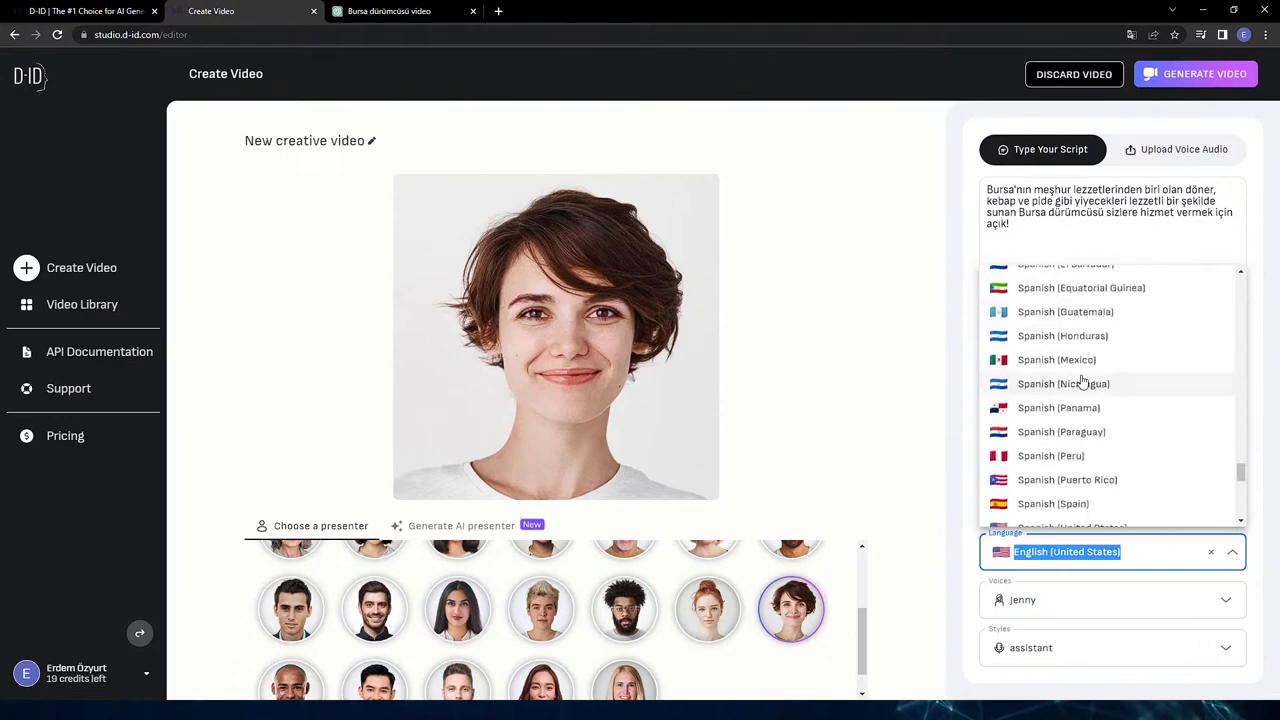
scroll(1080, 385, "up", 5)
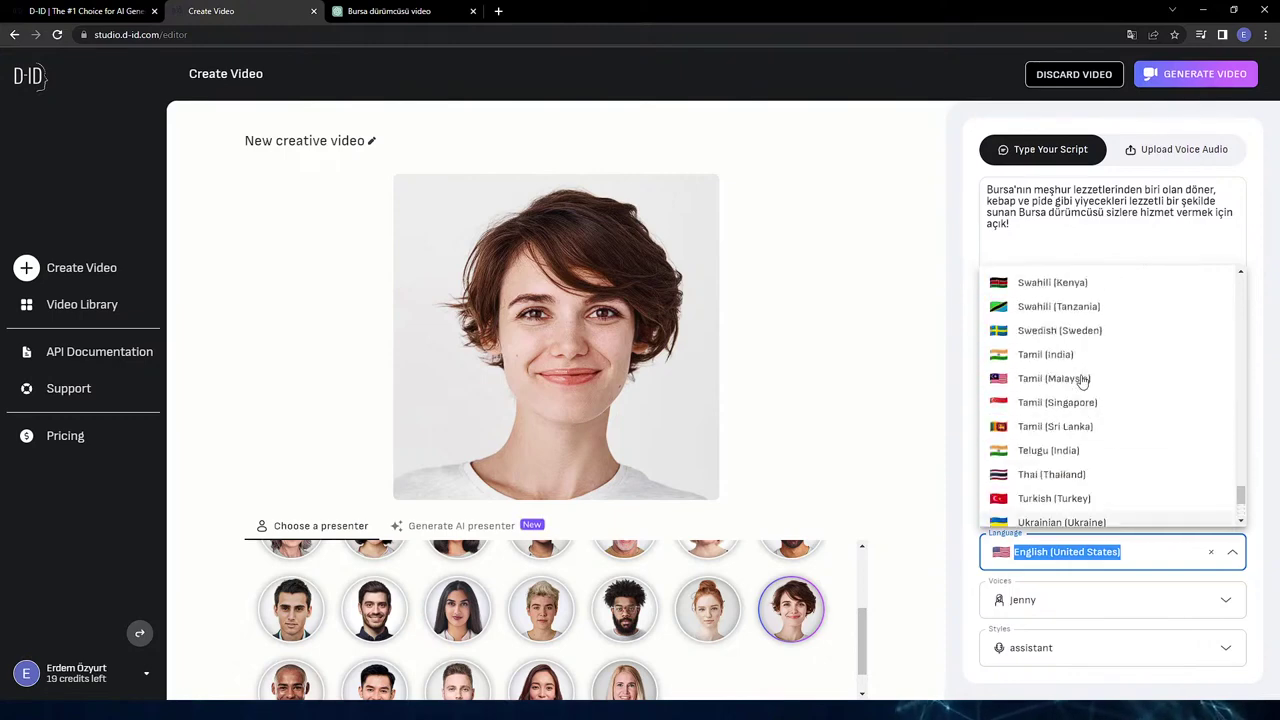
scroll(1060, 425, "down", 2)
scroll(1055, 455, "down", 2)
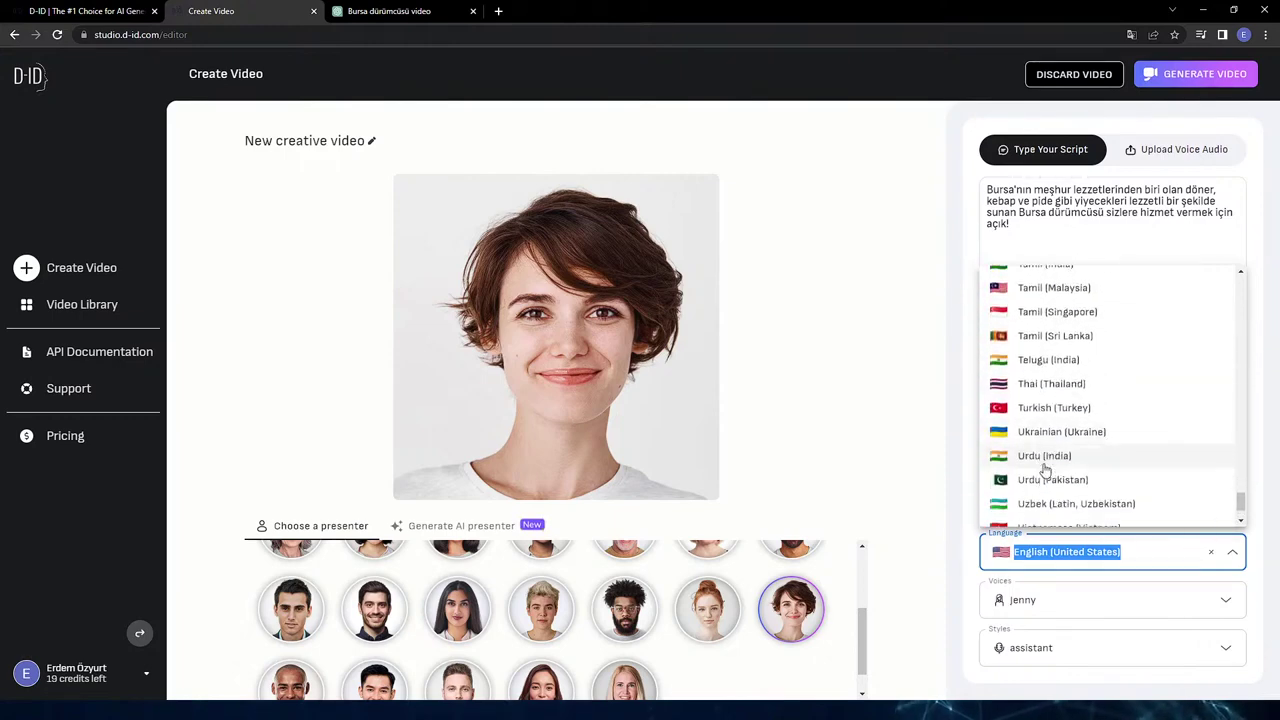
left_click(1050, 410)
Set the voice to the female option Emel and generate the video.
left_click(1100, 603)
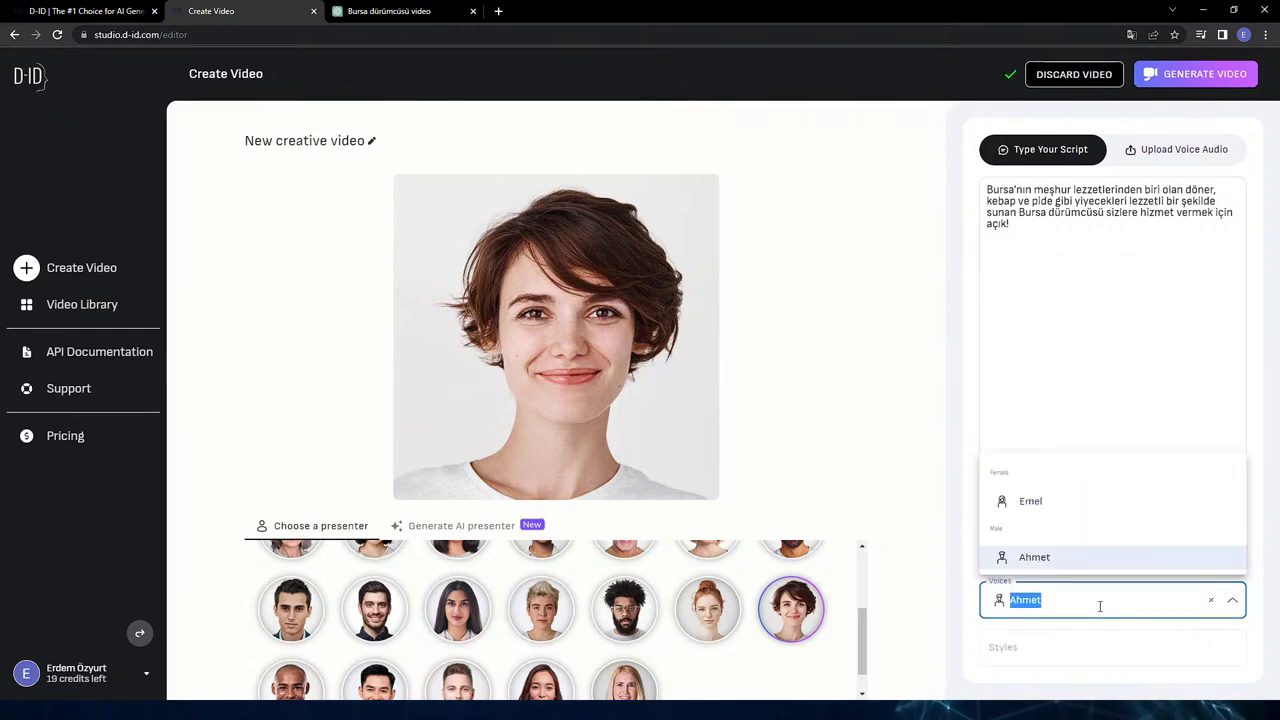
left_click(1035, 502)
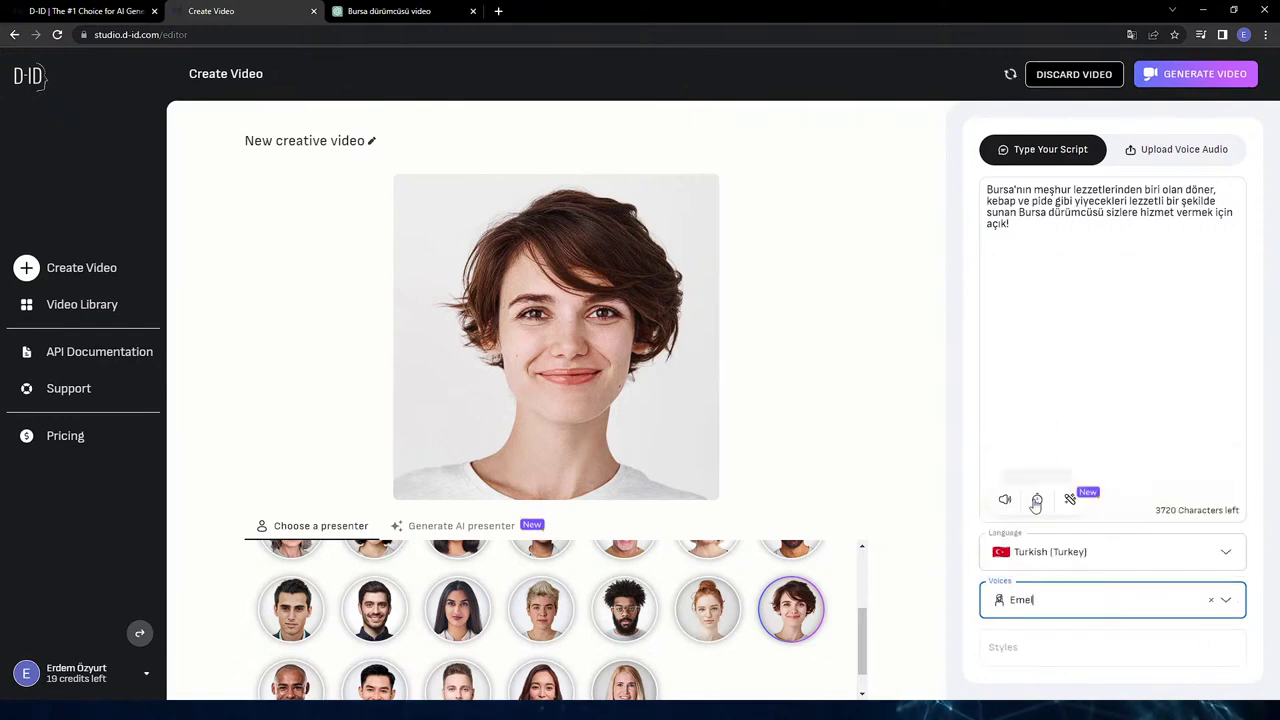
left_click(1180, 80)
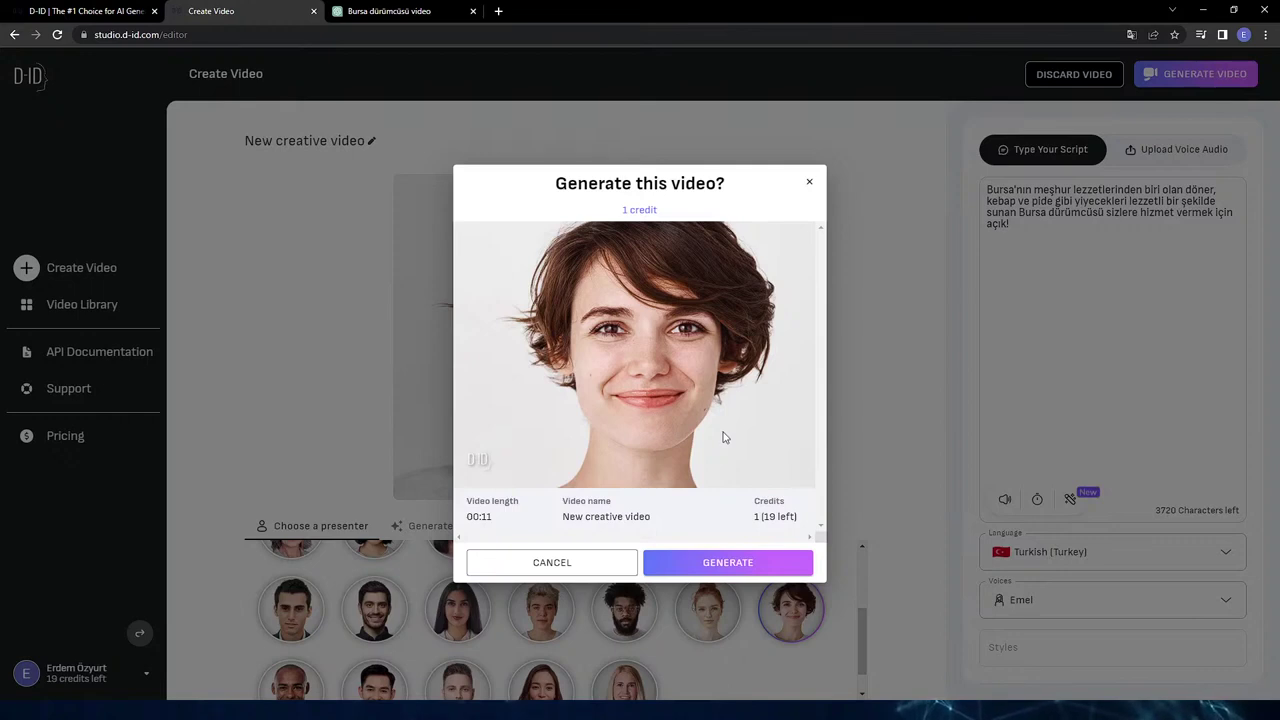
left_click(709, 566)
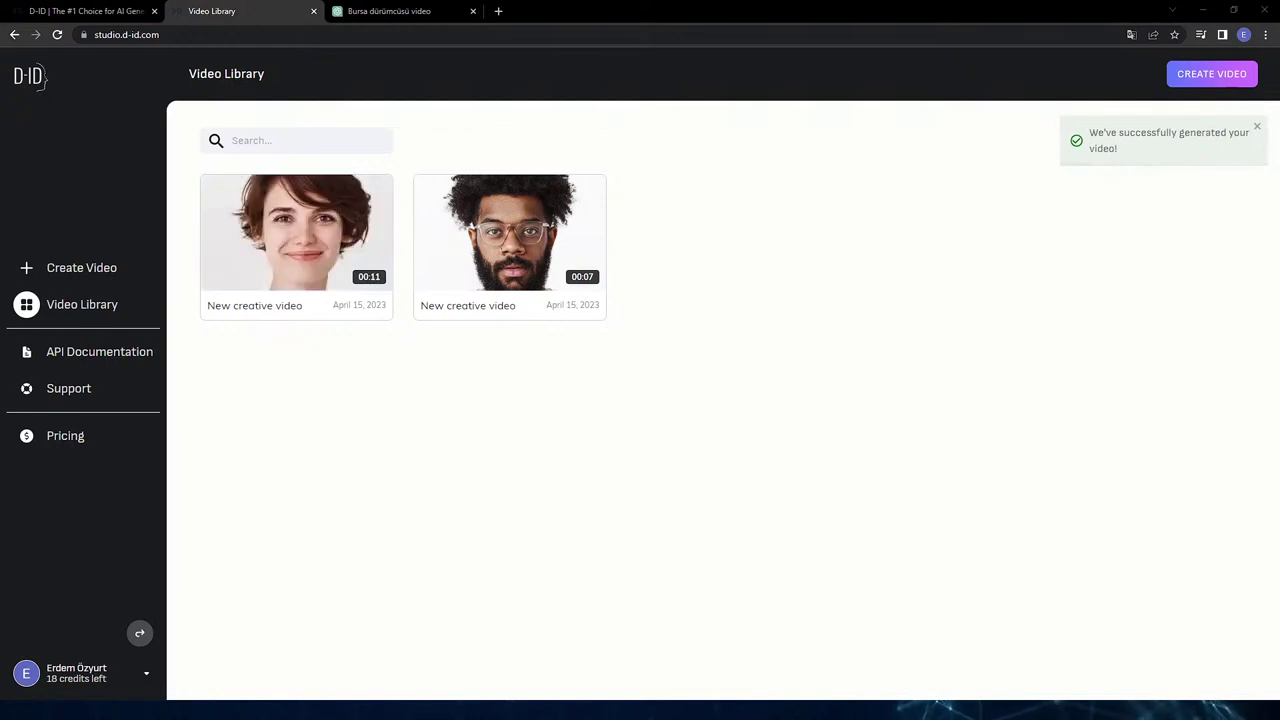
Play the new short-haired woman's video from the video library through to its end and close the player.
mouse_move(296, 232)
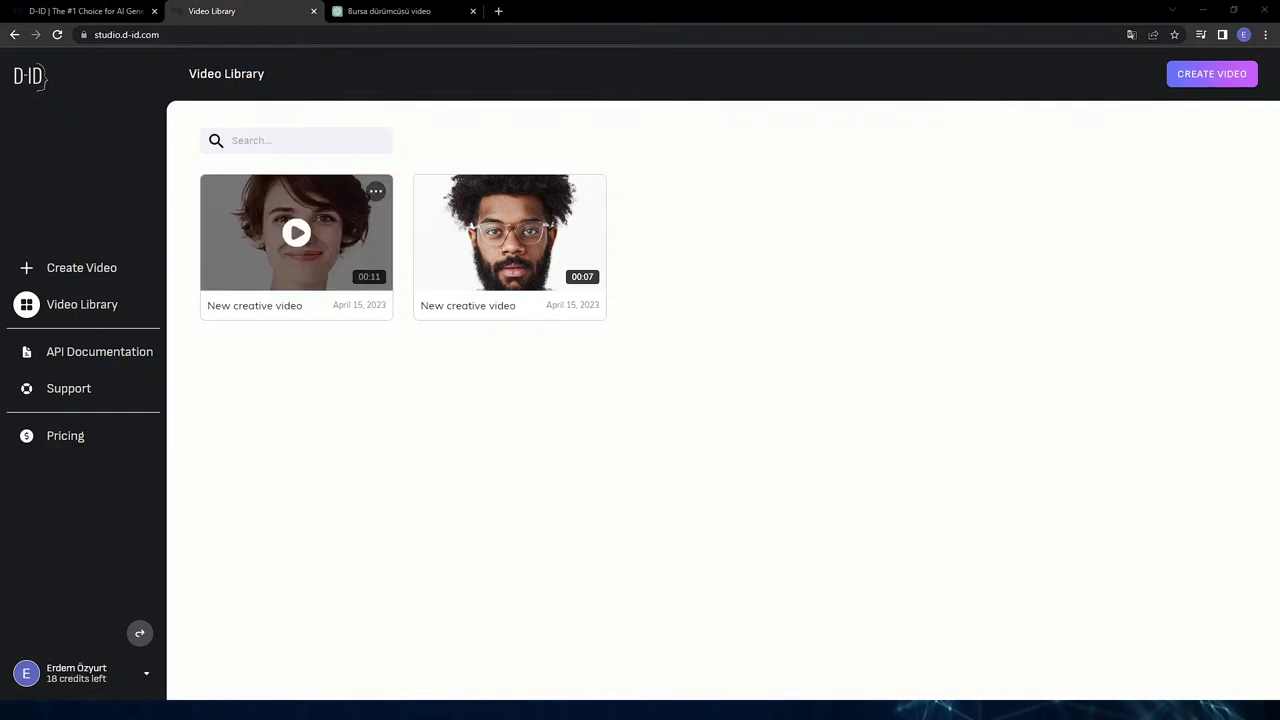
left_click(296, 236)
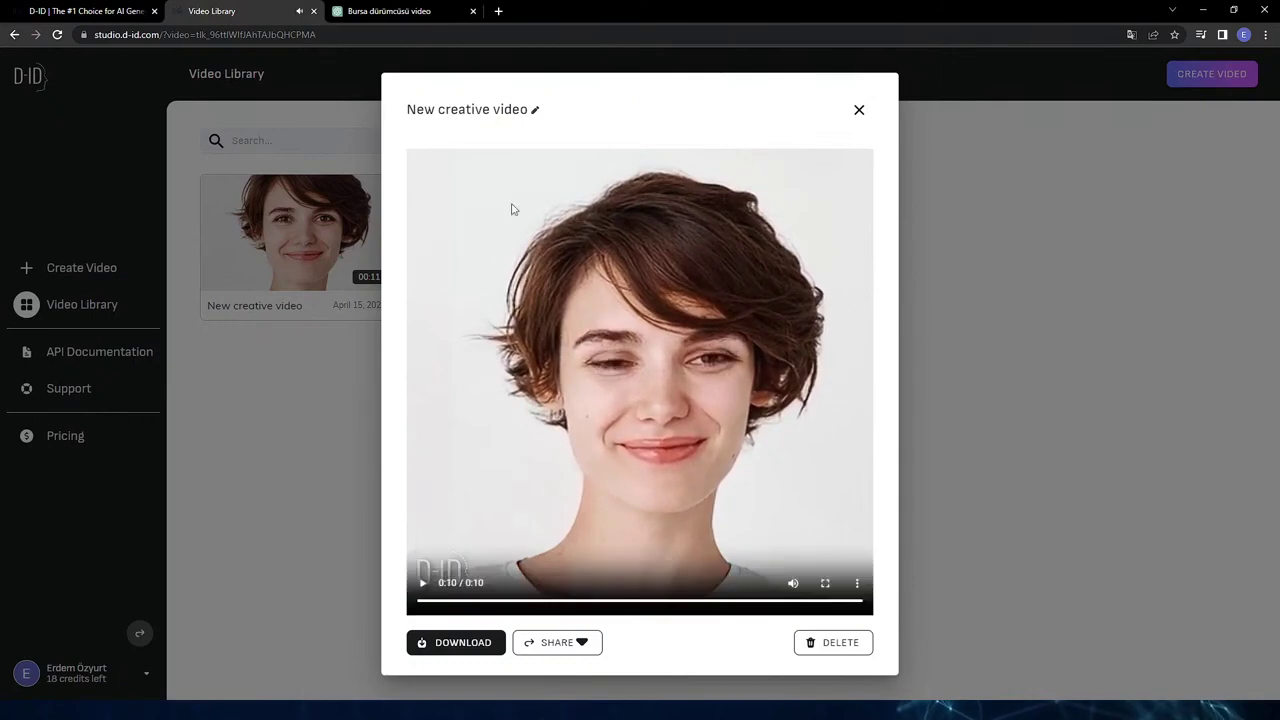
left_click(859, 110)
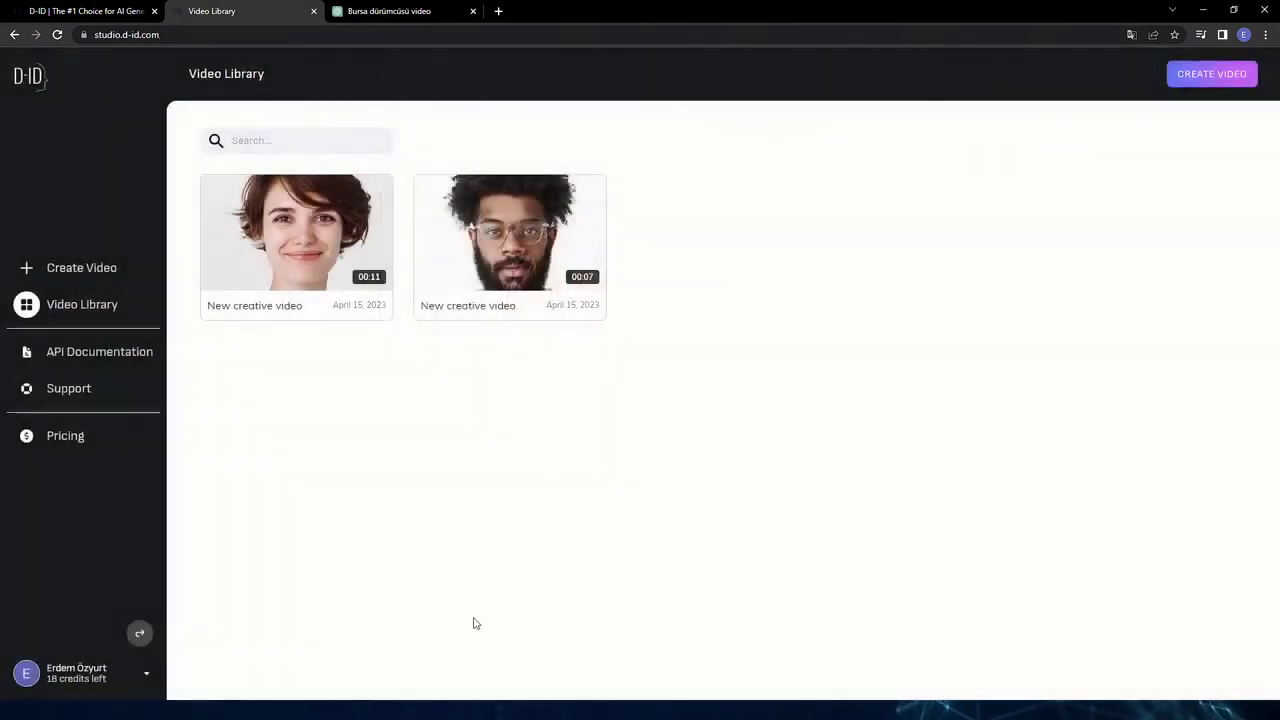